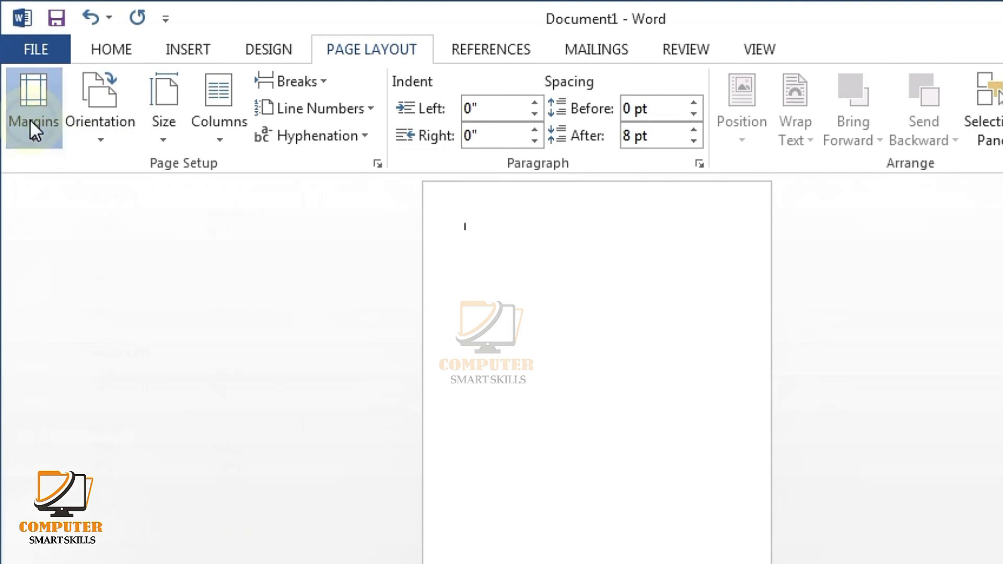
Step: Apply the Narrow preset for half-inch margins on all sides
click(32, 128)
click(78, 341)
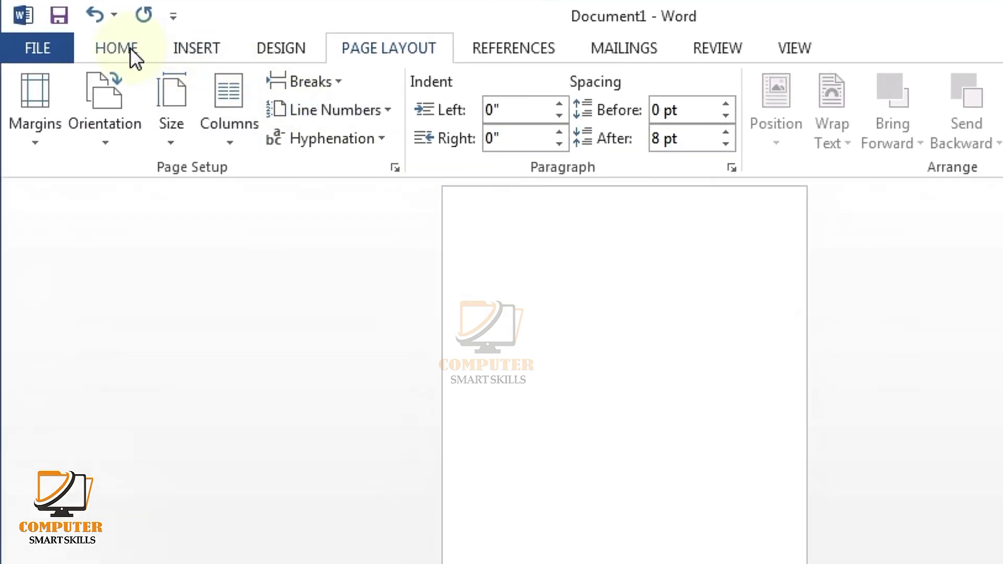
click(130, 48)
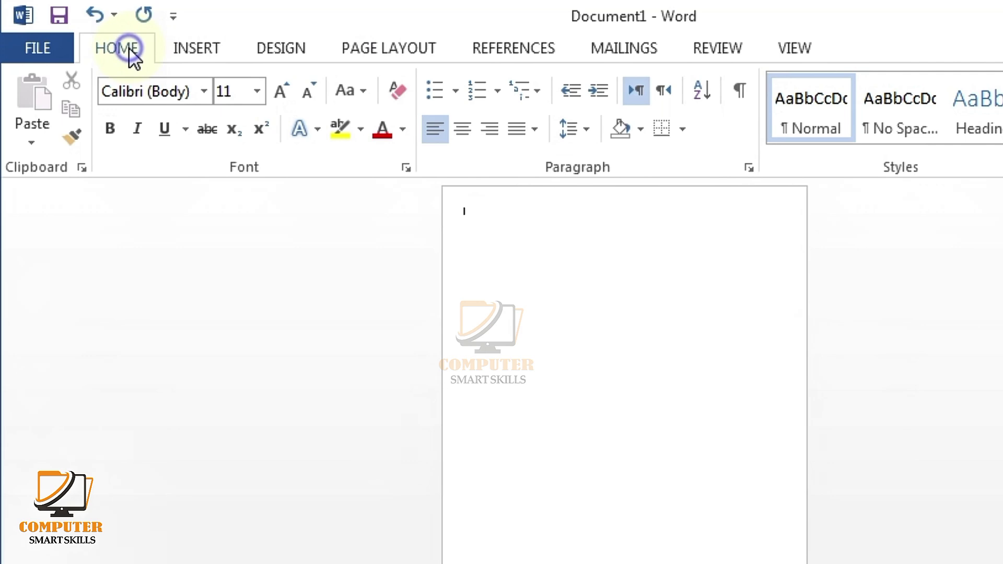
Step: Insert a first-style WordArt and replace its placeholder with the person's name
click(196, 48)
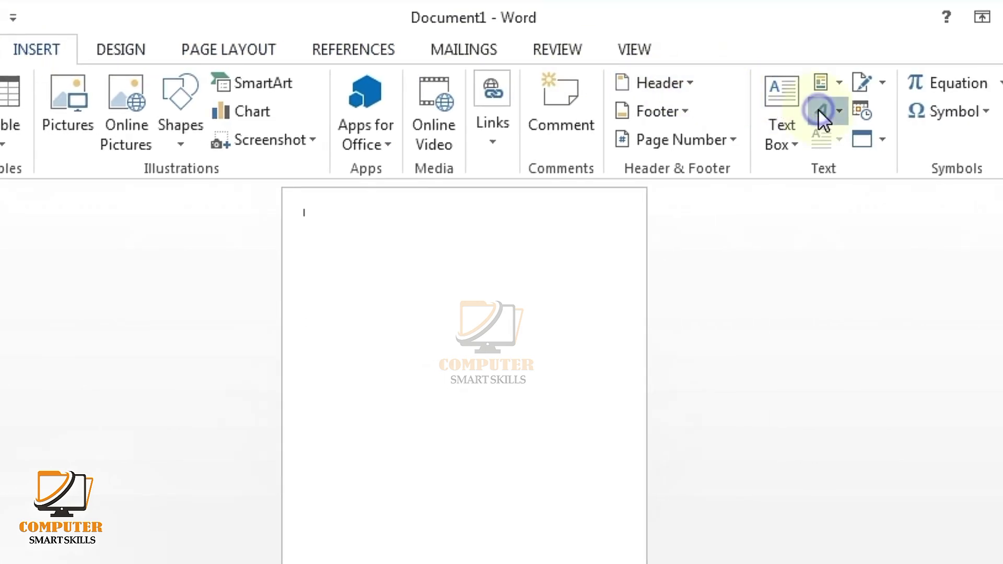
click(821, 112)
click(761, 163)
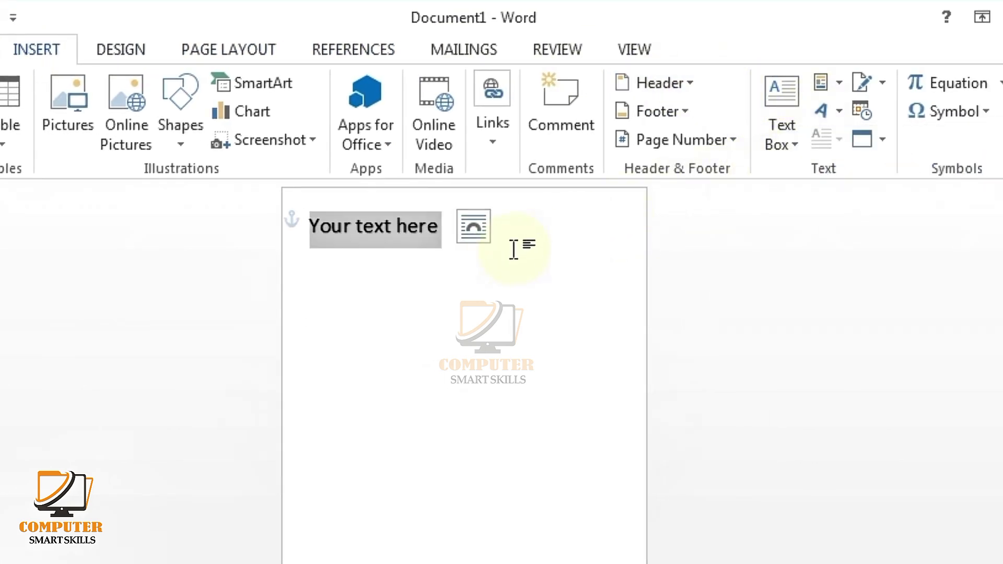
key(Delete)
scroll(538, 254, up, 5)
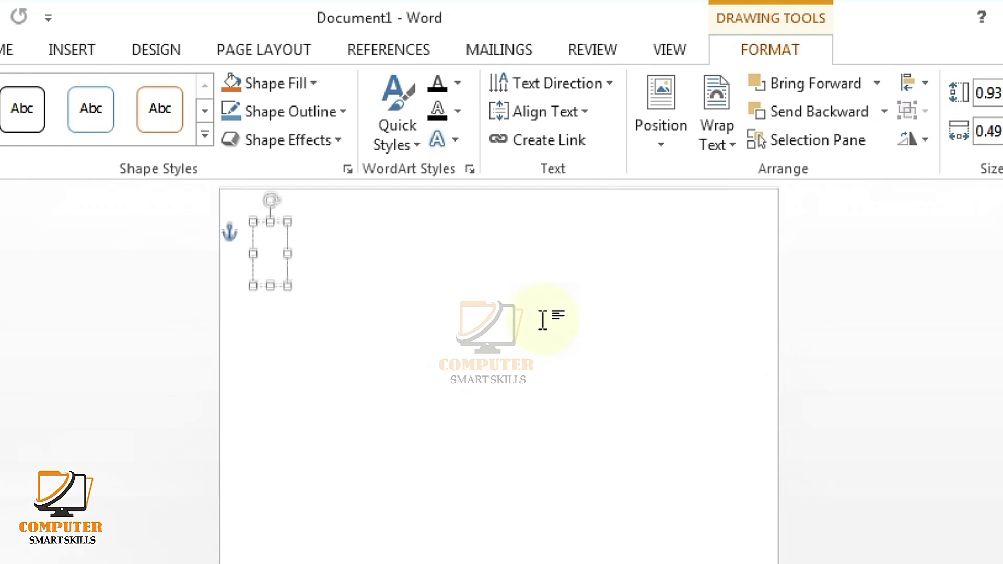
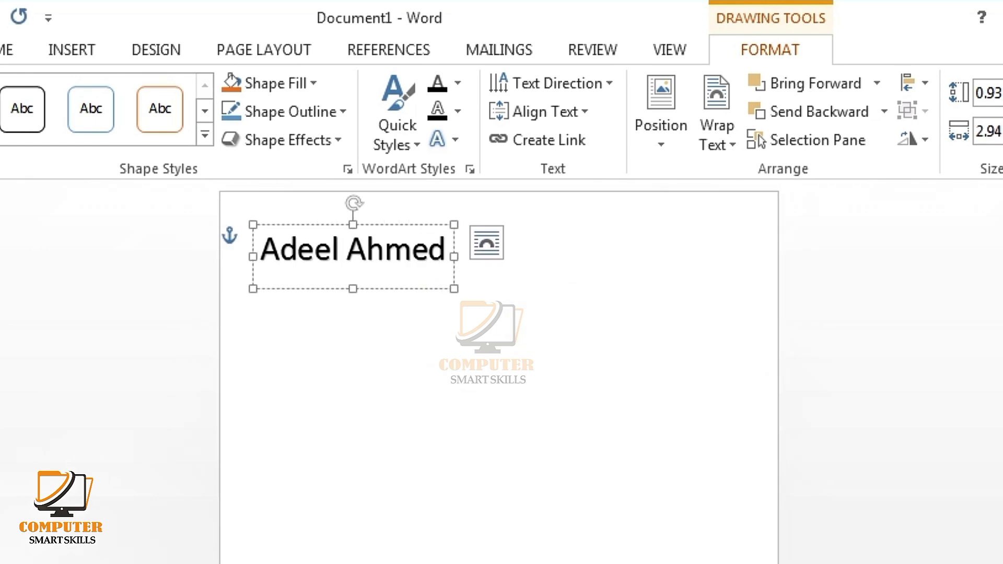
drag(447, 259, 258, 245)
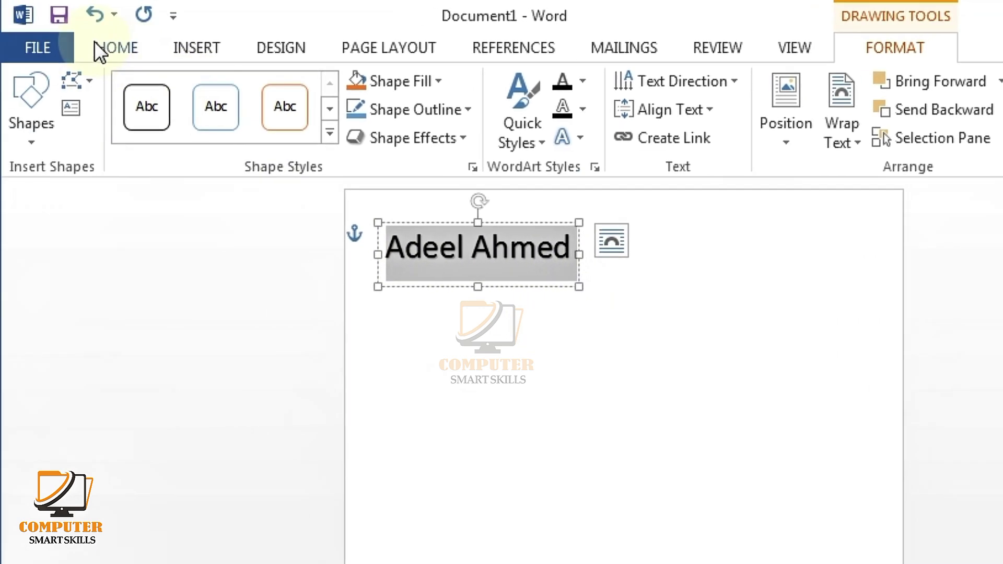
Step: Set the name to Arial Black and remove its text shadow
click(99, 49)
click(202, 91)
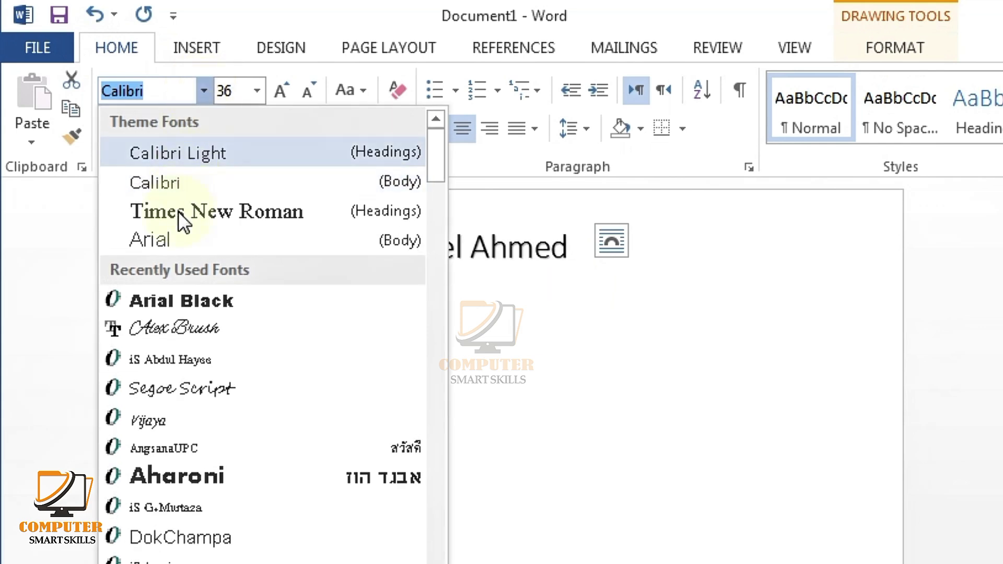
click(169, 301)
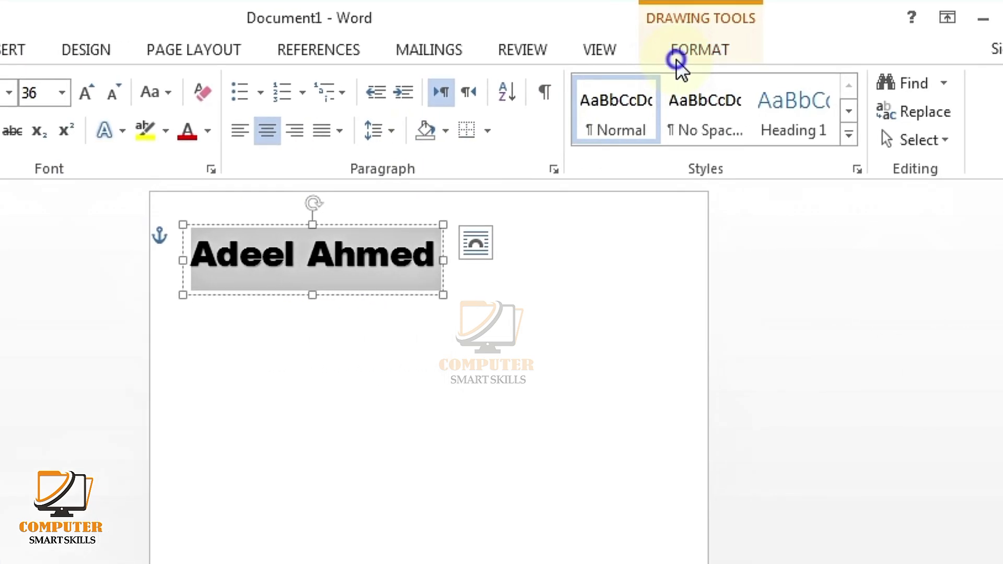
click(677, 63)
click(375, 138)
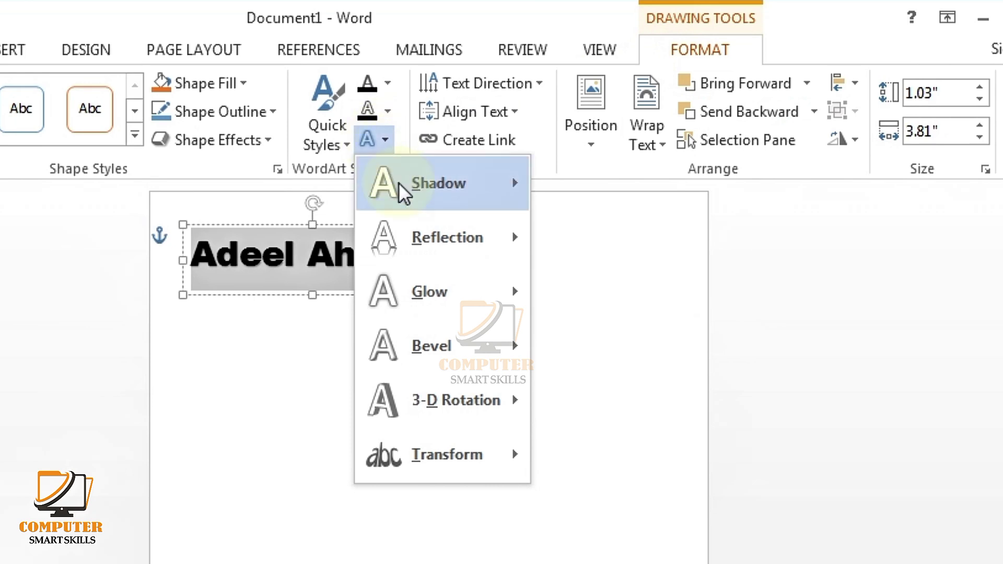
mouse_move(399, 183)
click(559, 222)
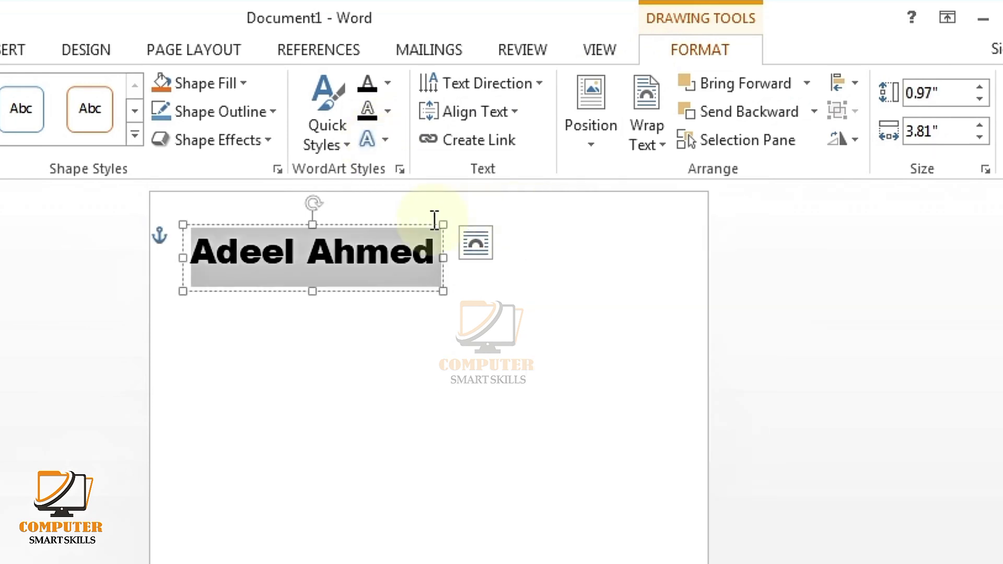
Step: Make the name 28 pt and dark blue
click(116, 50)
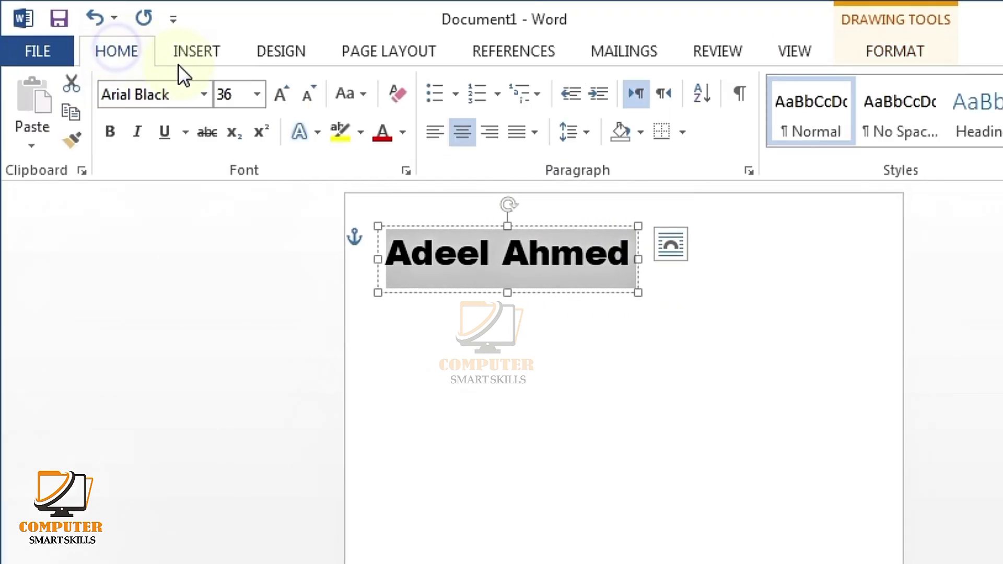
click(309, 99)
click(309, 99)
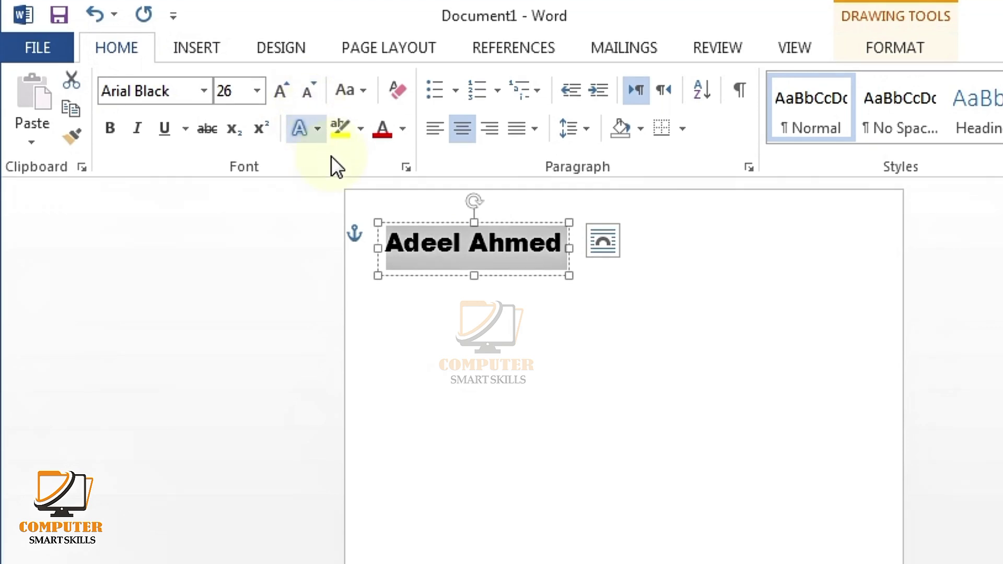
key(ctrl+z)
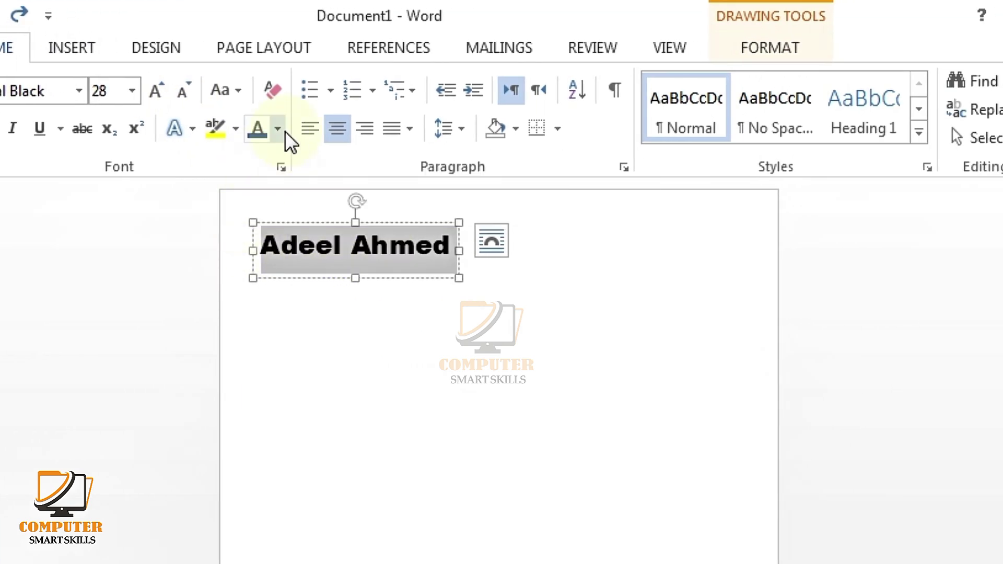
click(284, 130)
click(428, 286)
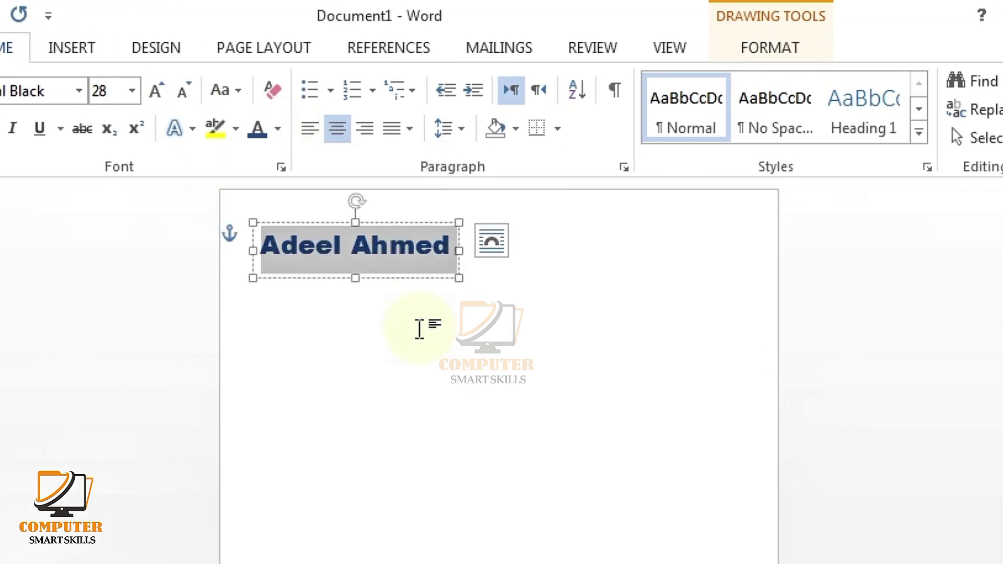
click(274, 281)
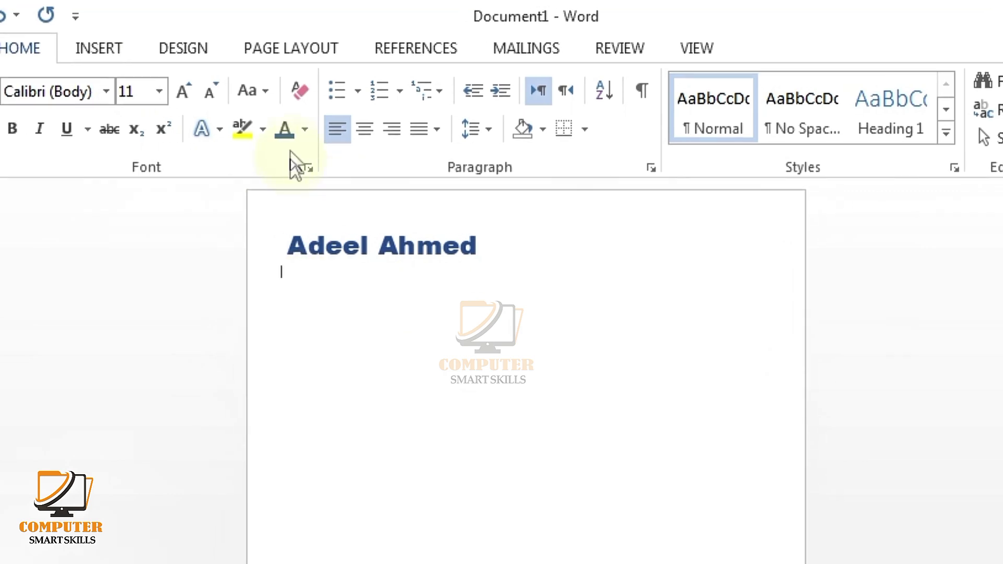
Step: At 14 pt, type the 'Address, Town, City' line, then the contact number and e-mail lines
click(236, 94)
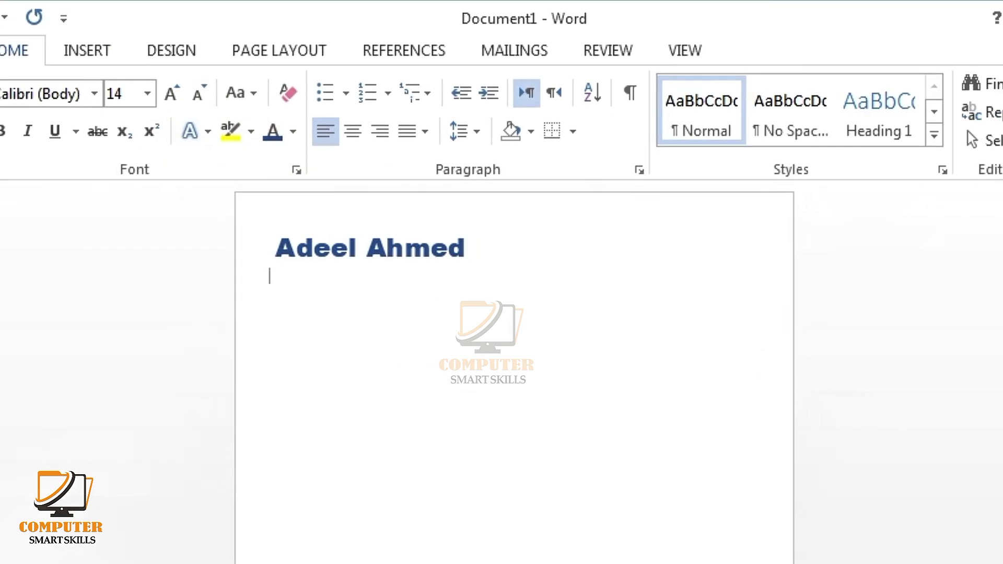
text(Address, Town, City)
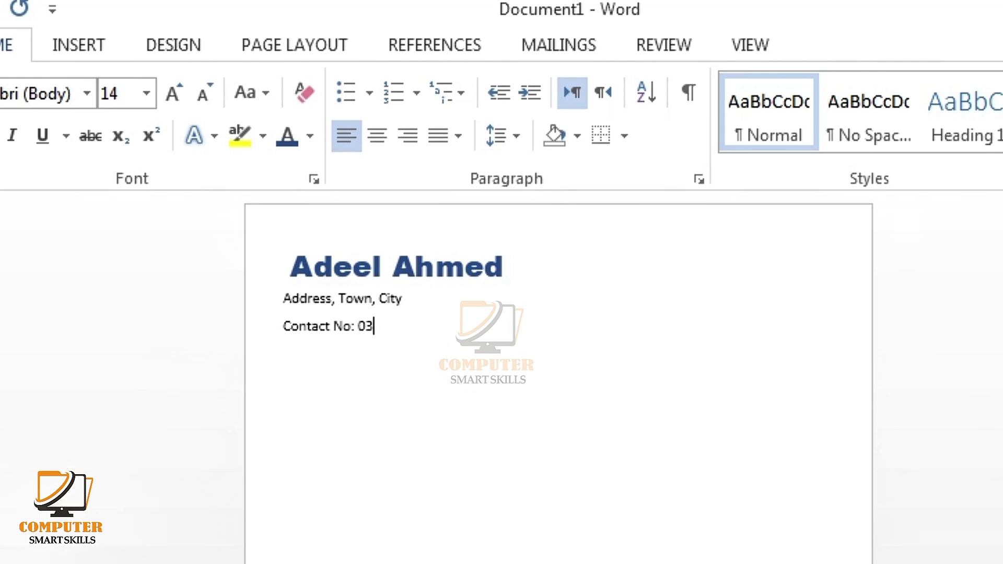
text(000000000)
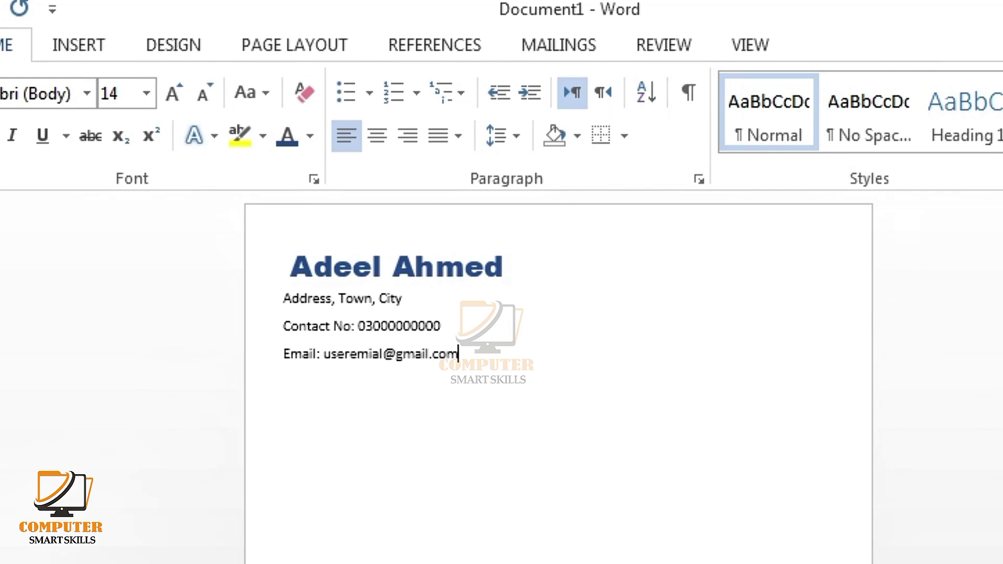
Step: Remove the space after the contact lines and nudge the name heading slightly left
drag(392, 354, 277, 308)
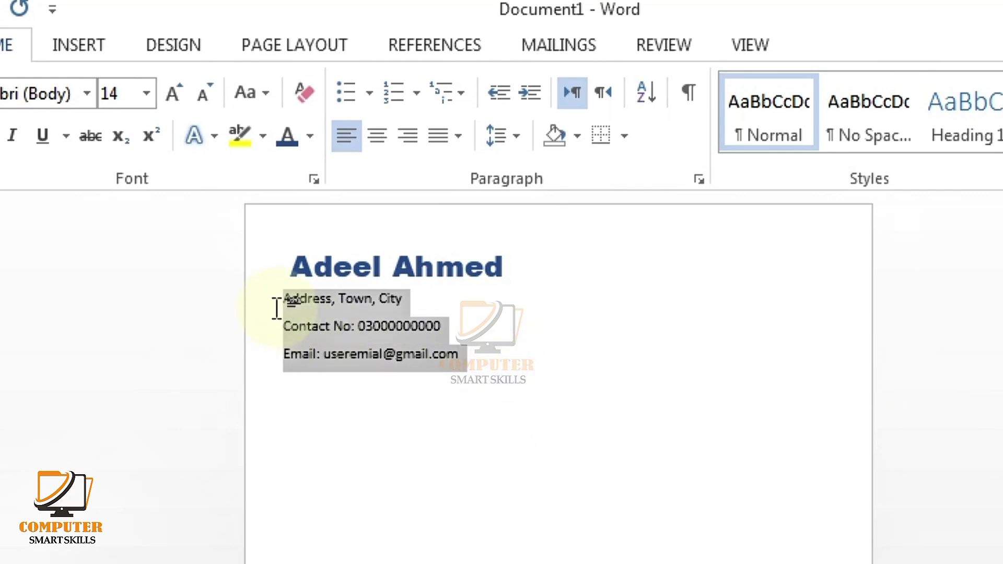
click(486, 140)
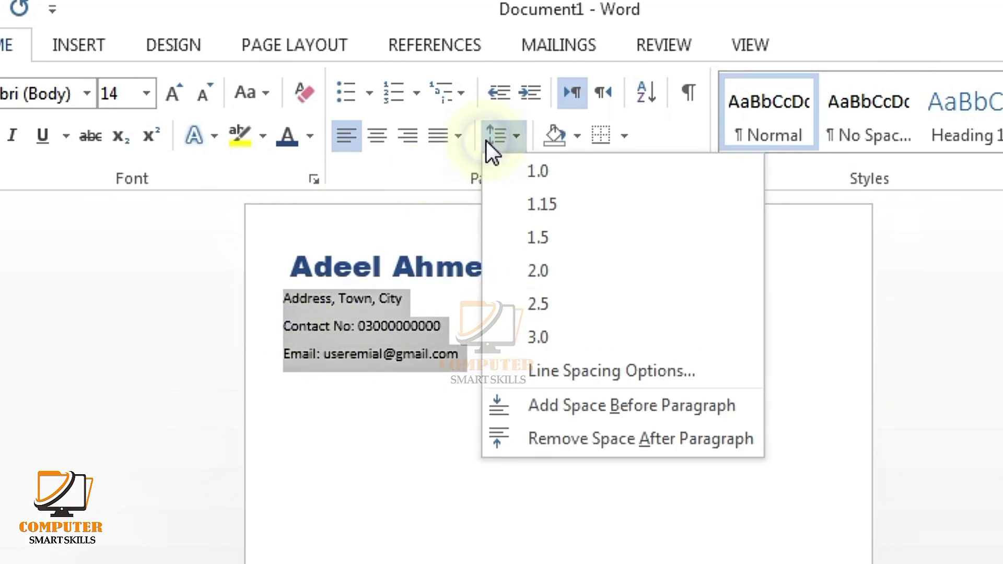
click(543, 436)
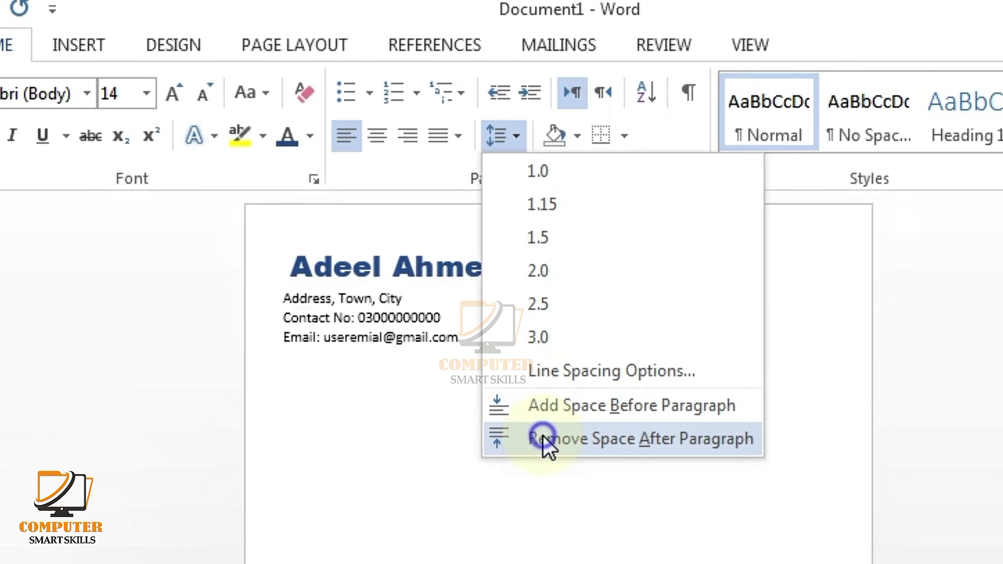
click(463, 241)
drag(462, 237, 456, 237)
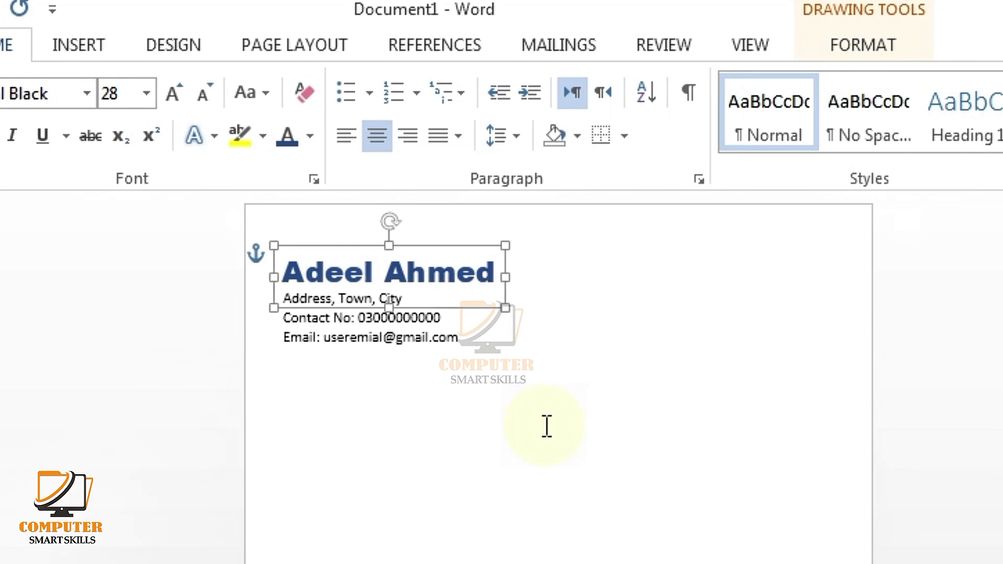
click(479, 340)
Step: Make the three contact lines bold Arial
drag(479, 340, 281, 297)
click(88, 93)
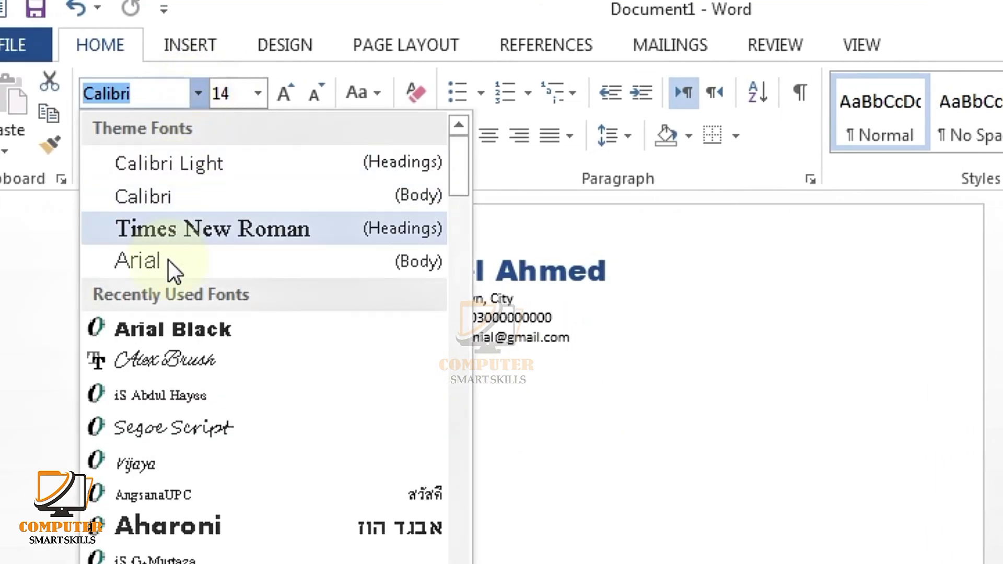
click(170, 268)
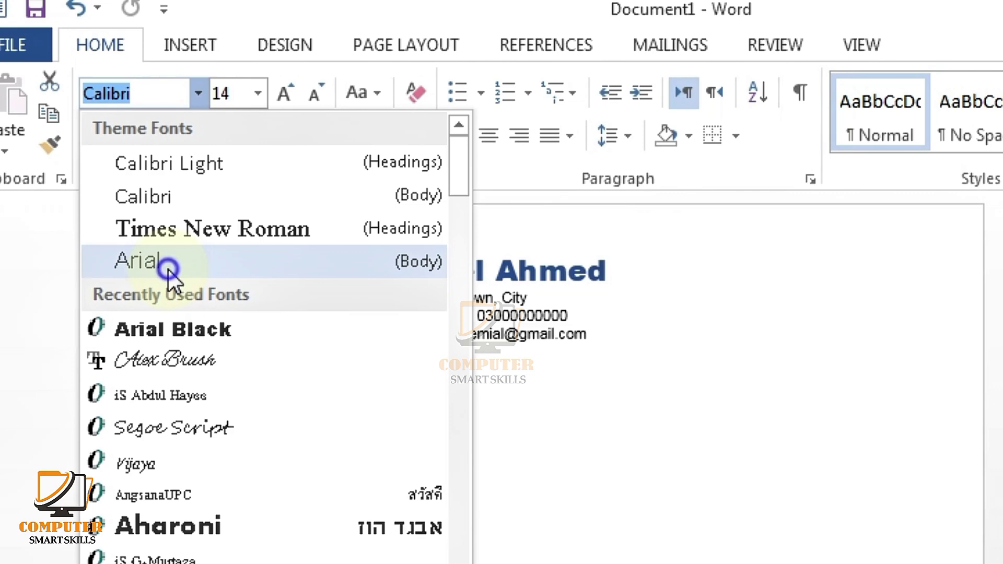
click(87, 137)
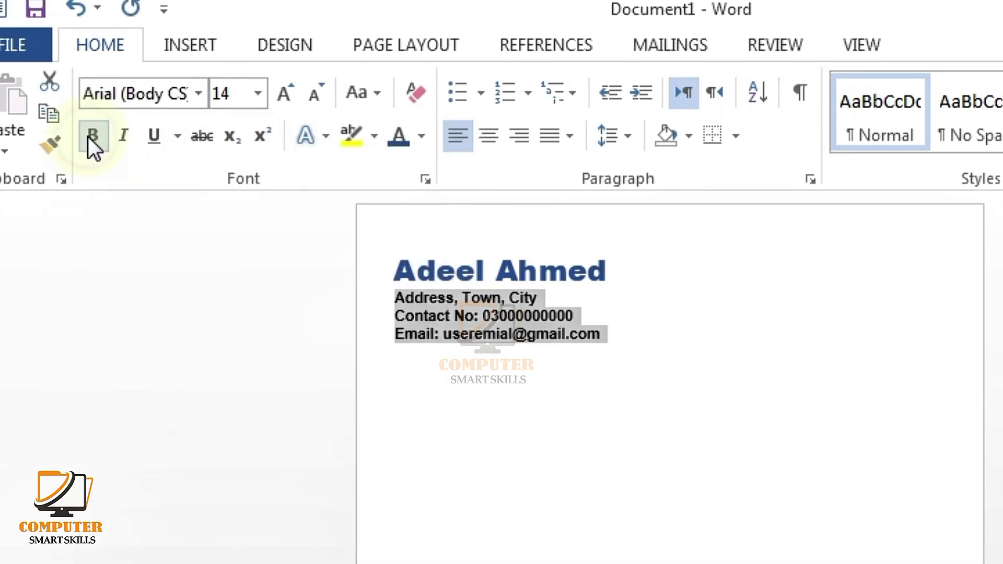
click(530, 454)
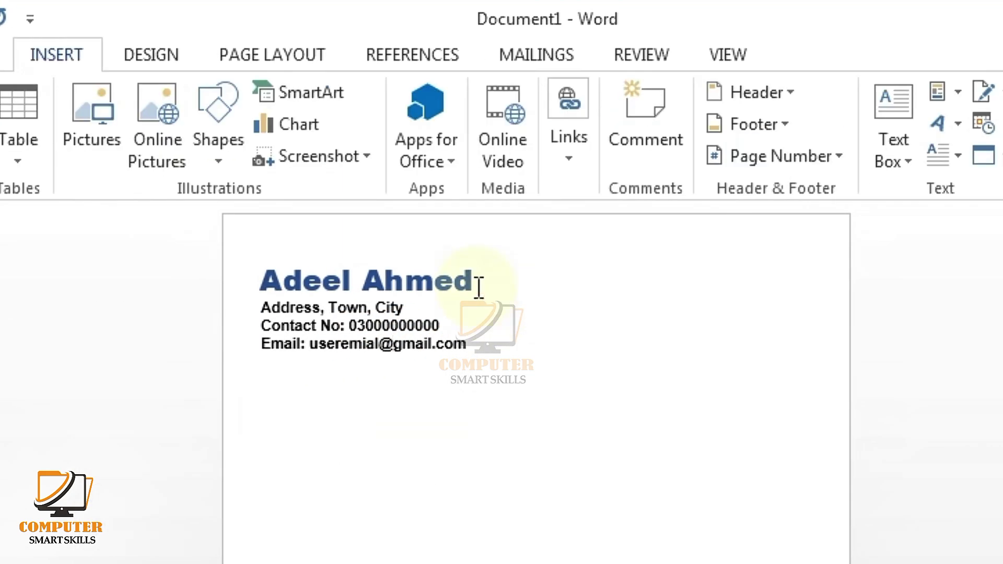
Step: Change the name heading to UPPERCASE with Change Case
click(486, 280)
drag(473, 282, 246, 282)
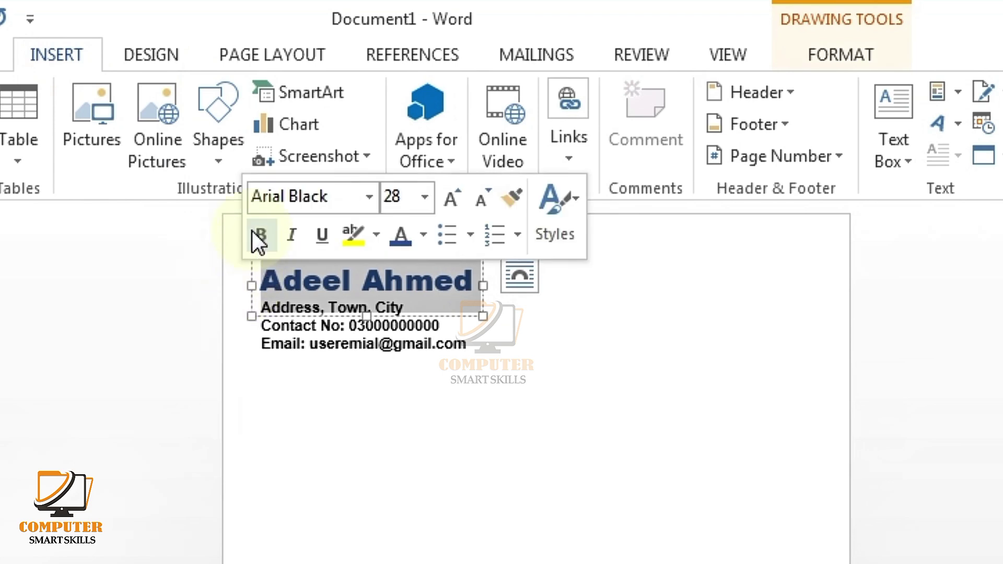
click(0, 59)
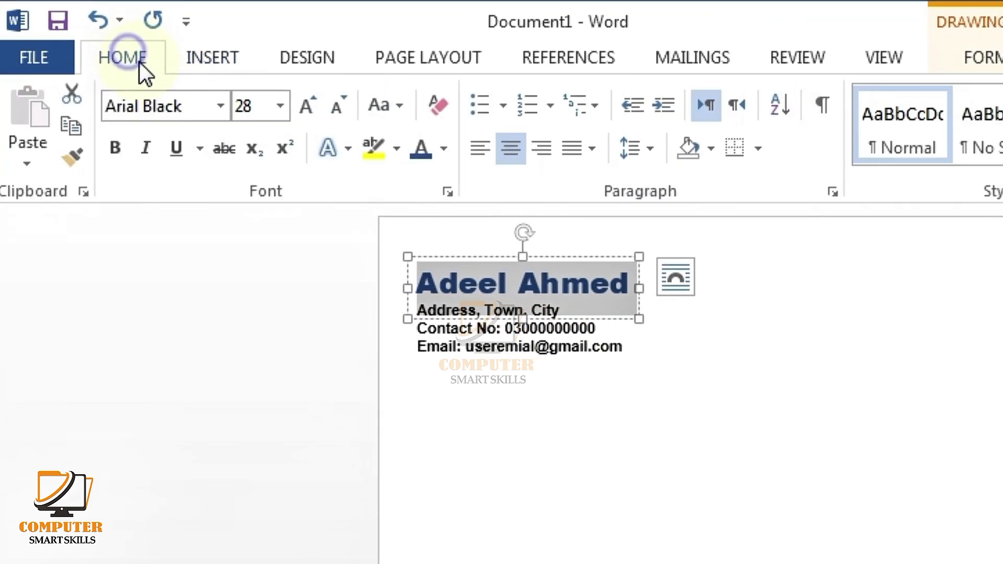
click(397, 106)
click(431, 205)
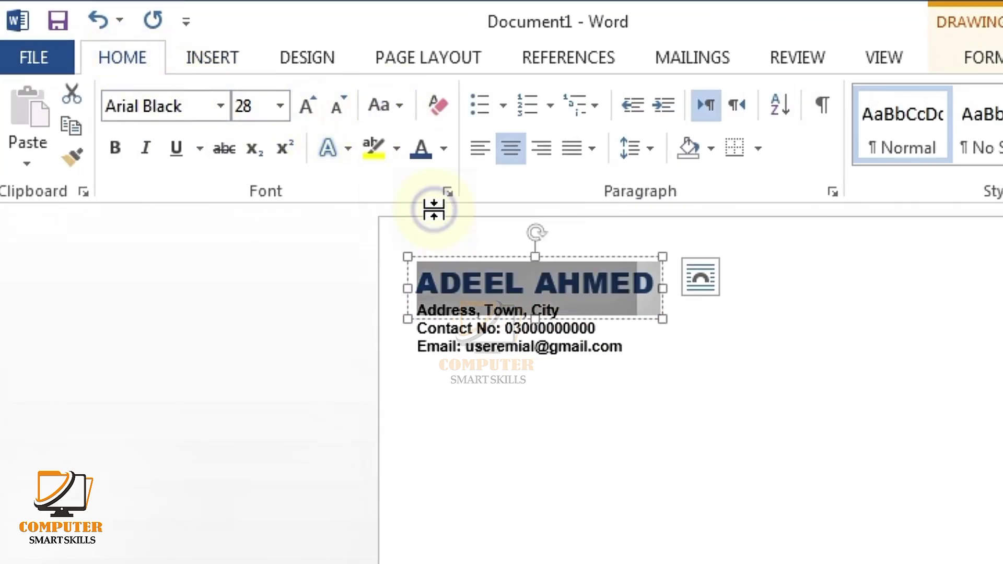
click(550, 511)
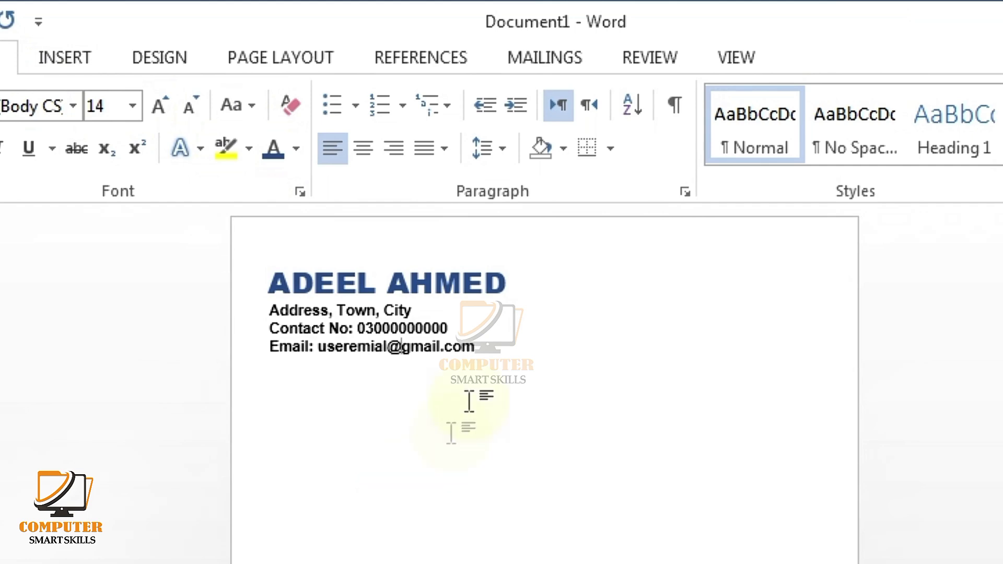
Step: Draw a horizontal line across the page just under the e-mail line
click(47, 58)
click(215, 111)
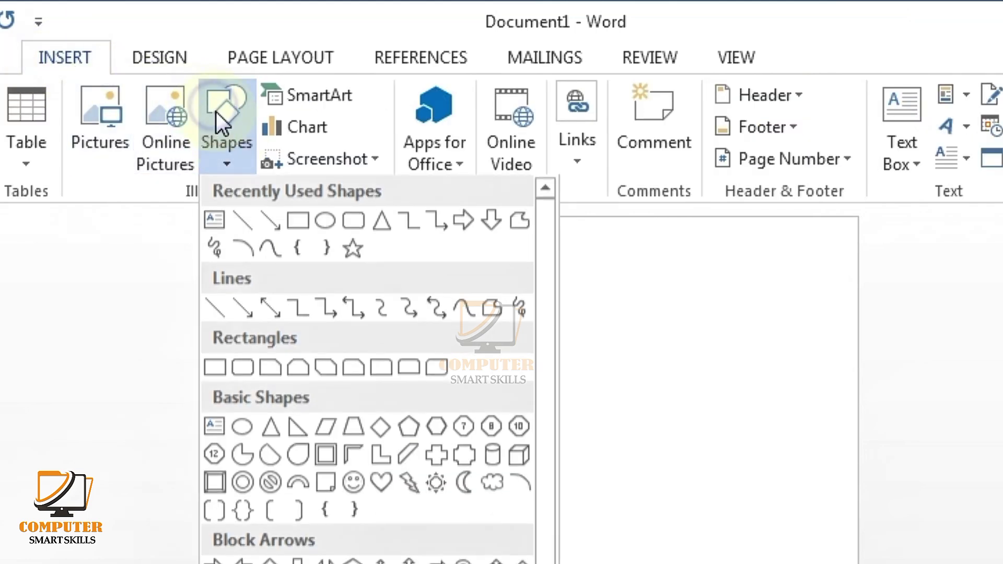
click(249, 223)
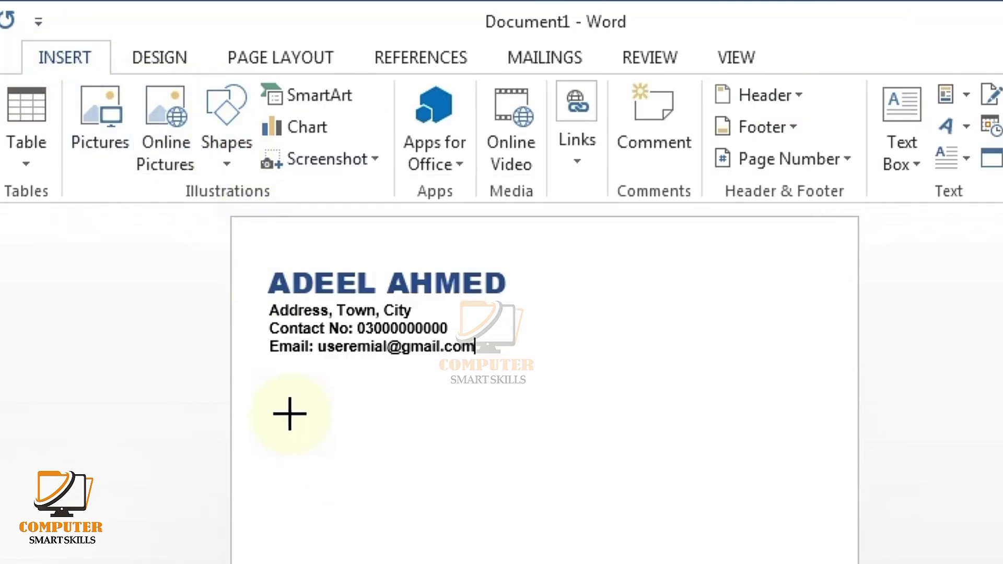
drag(268, 392, 823, 396)
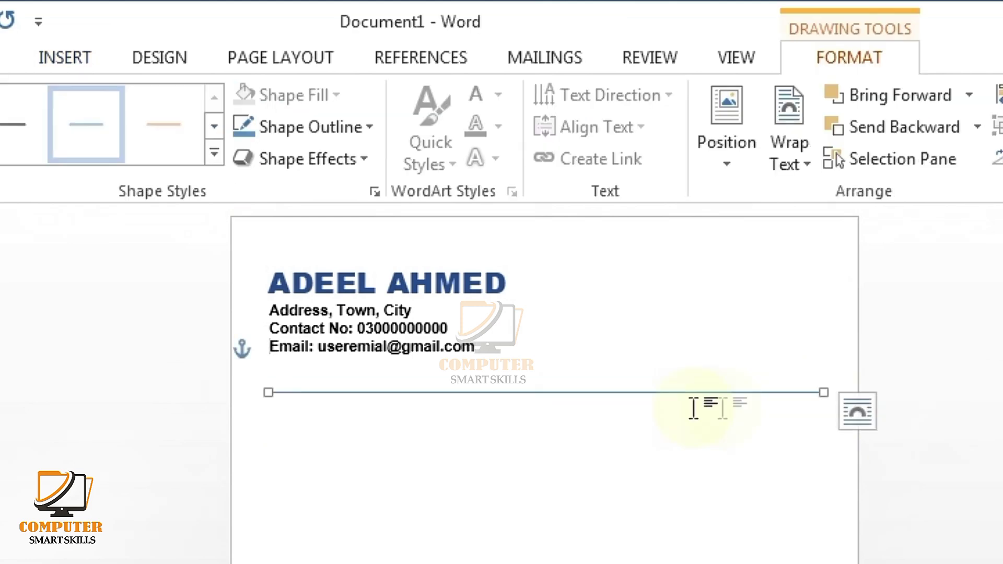
drag(588, 392, 588, 380)
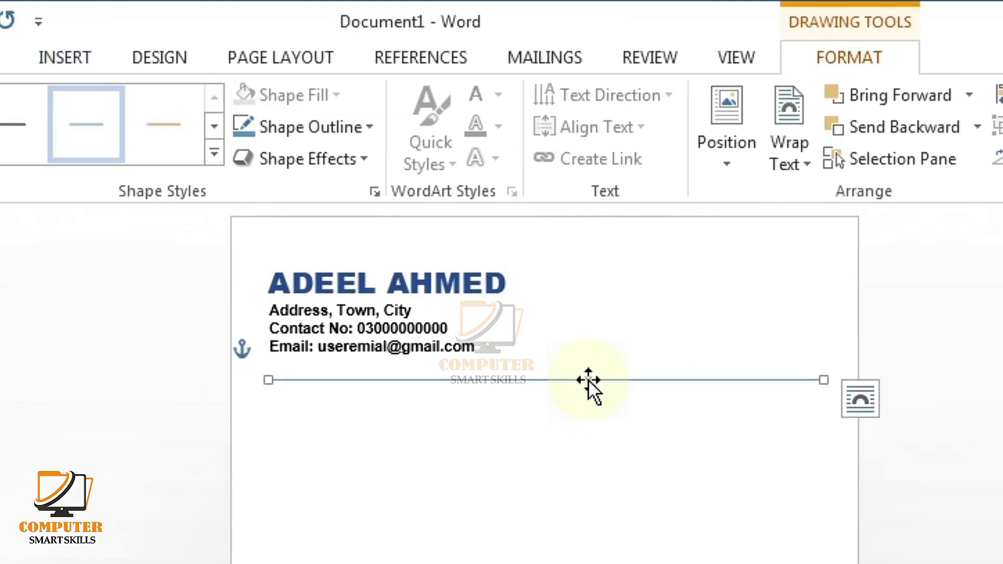
Step: Give the line a black outline with 3 pt weight
click(305, 128)
click(267, 189)
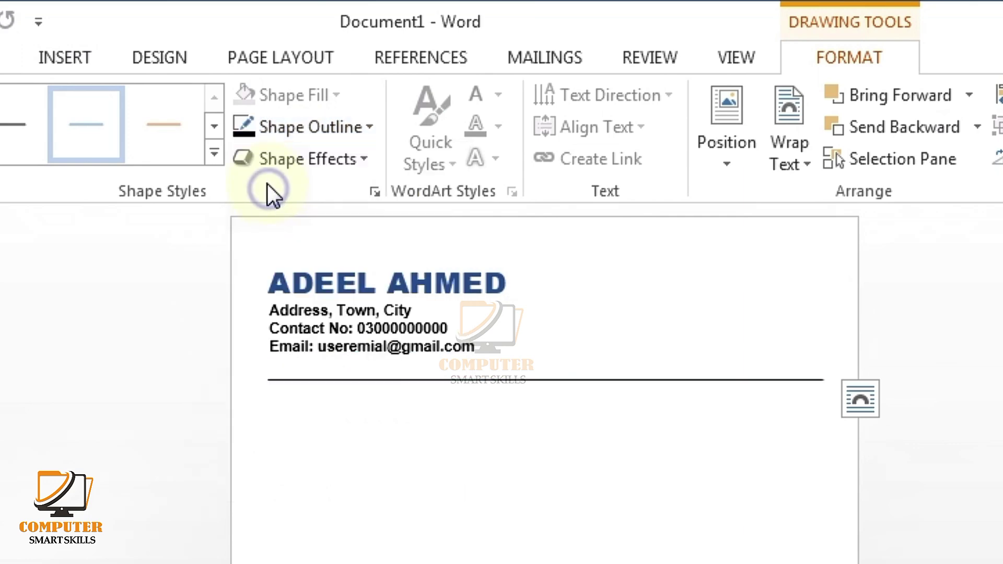
click(283, 131)
mouse_move(301, 439)
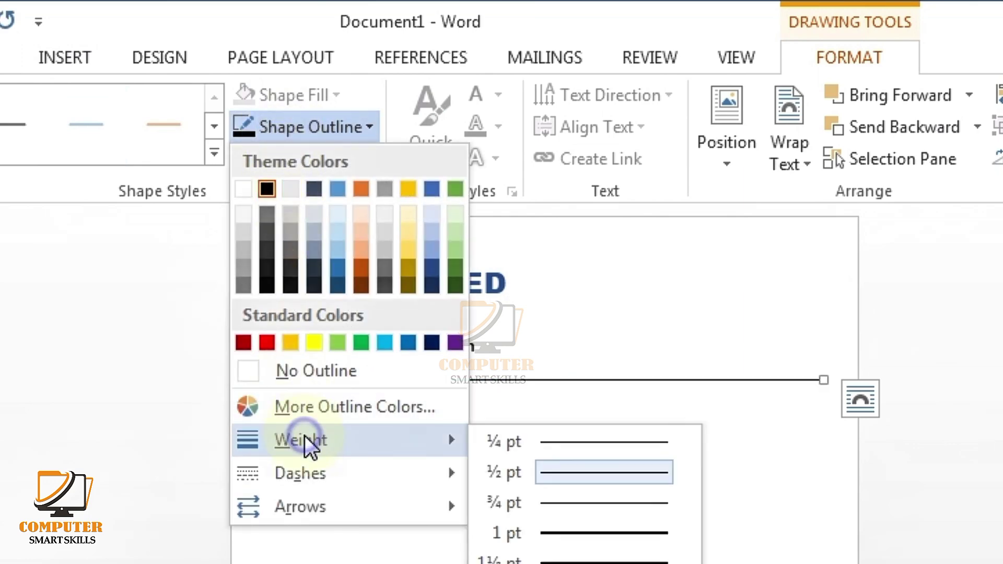
click(583, 471)
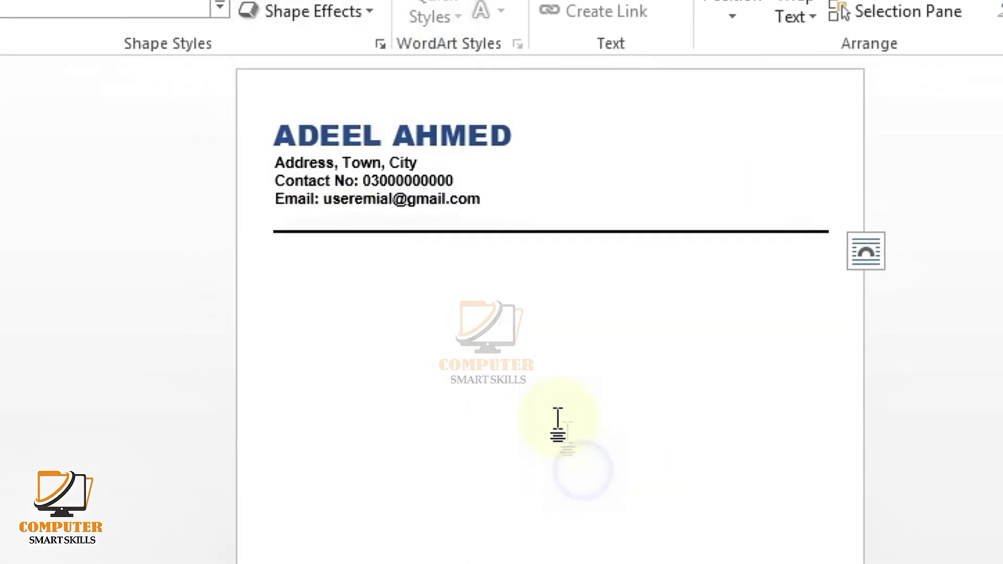
click(532, 396)
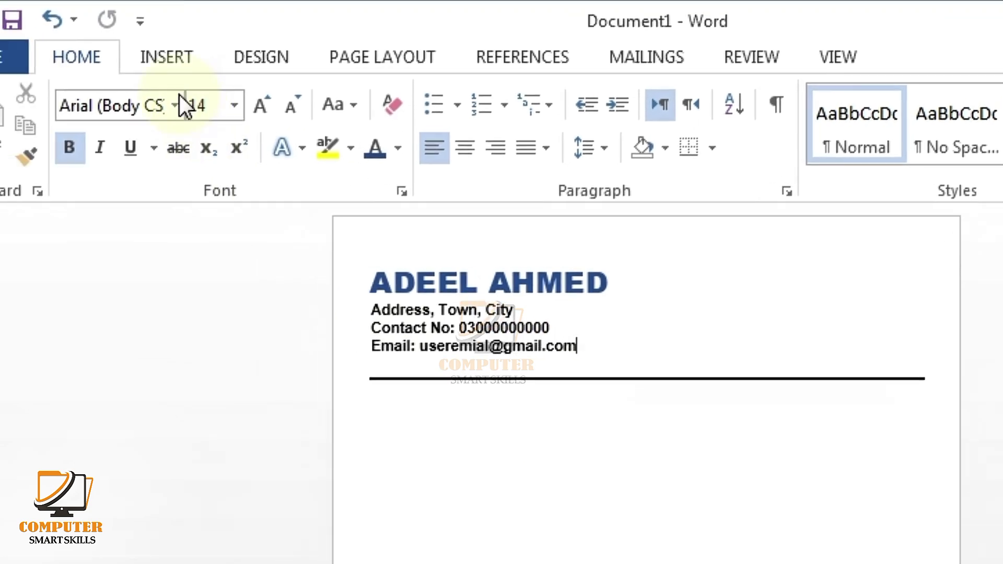
Step: Draw a wide rounded rectangle bar just below the rule line
click(77, 55)
click(374, 105)
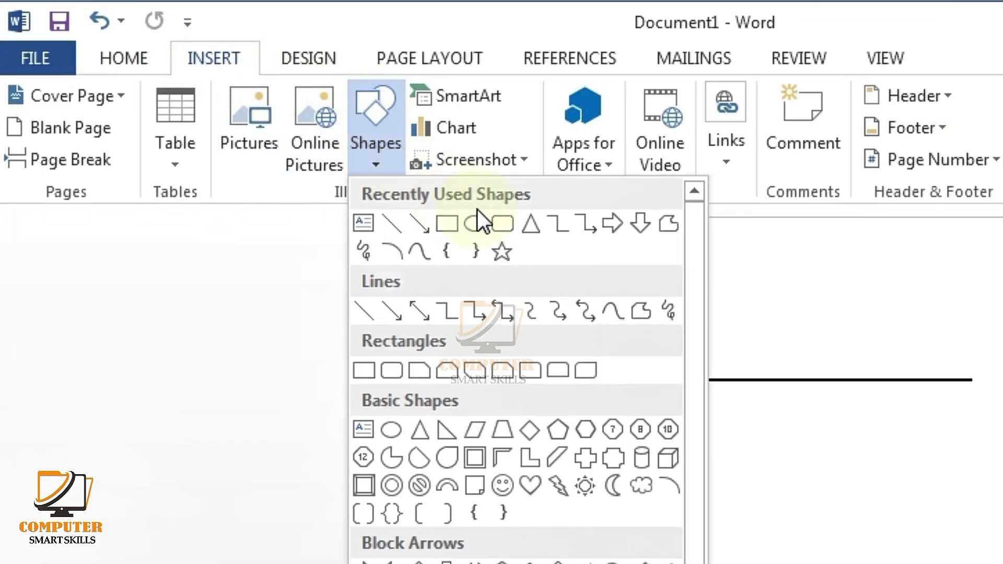
click(503, 224)
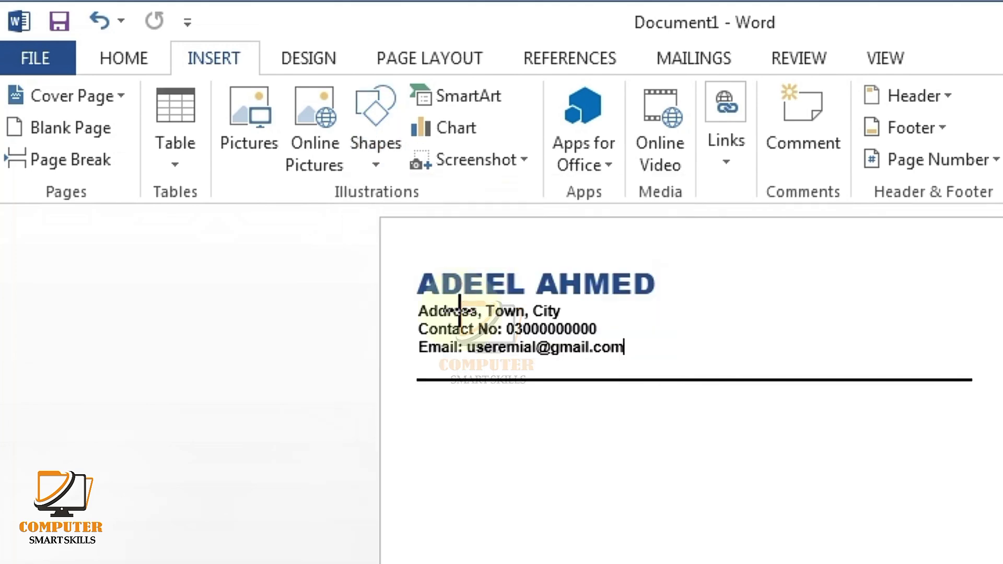
mouse_move(266, 398)
mouse_down()
mouse_move(773, 435)
mouse_move(770, 420)
mouse_up()
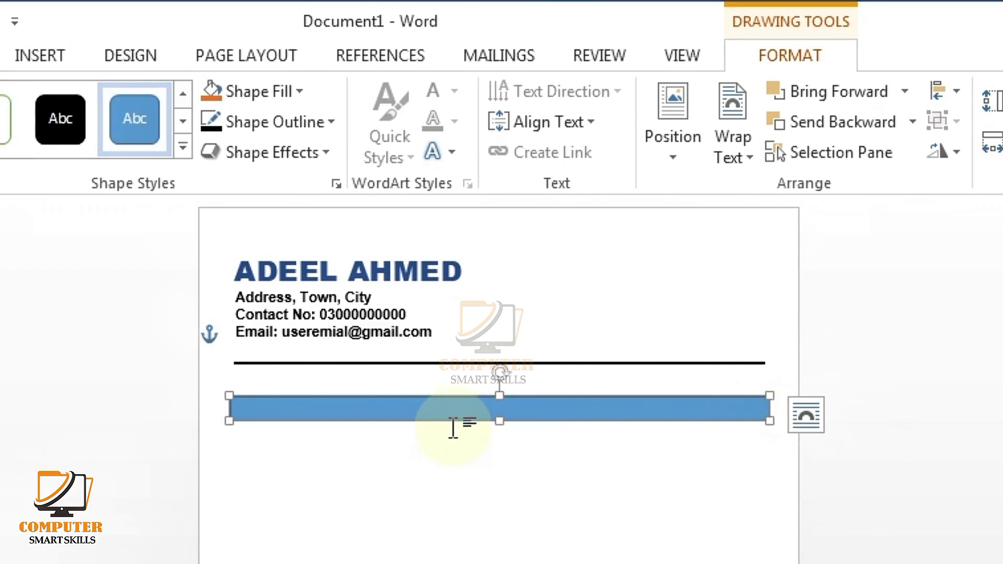
drag(445, 408, 447, 398)
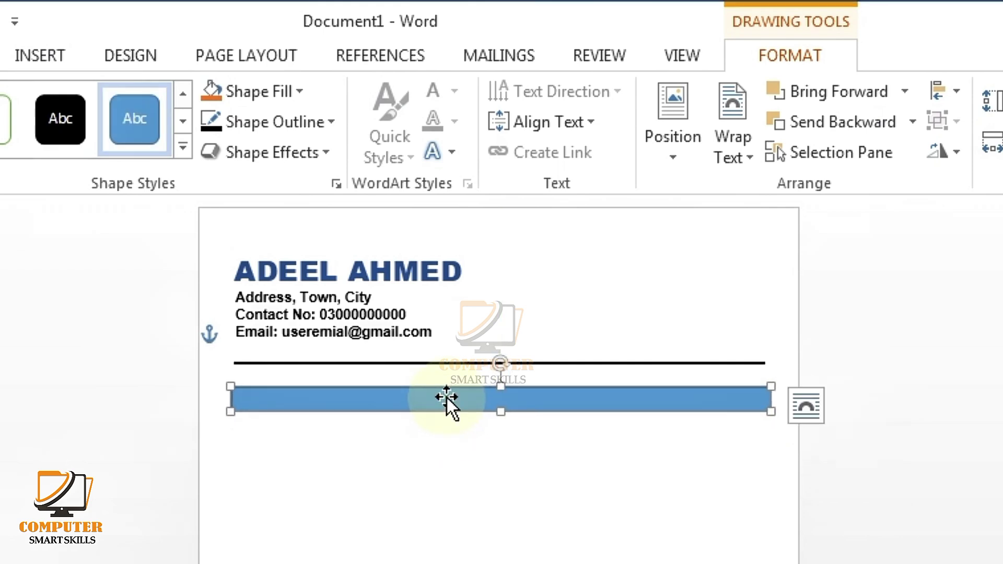
Step: Fill the bar dark blue with a white 3 pt outline
click(274, 93)
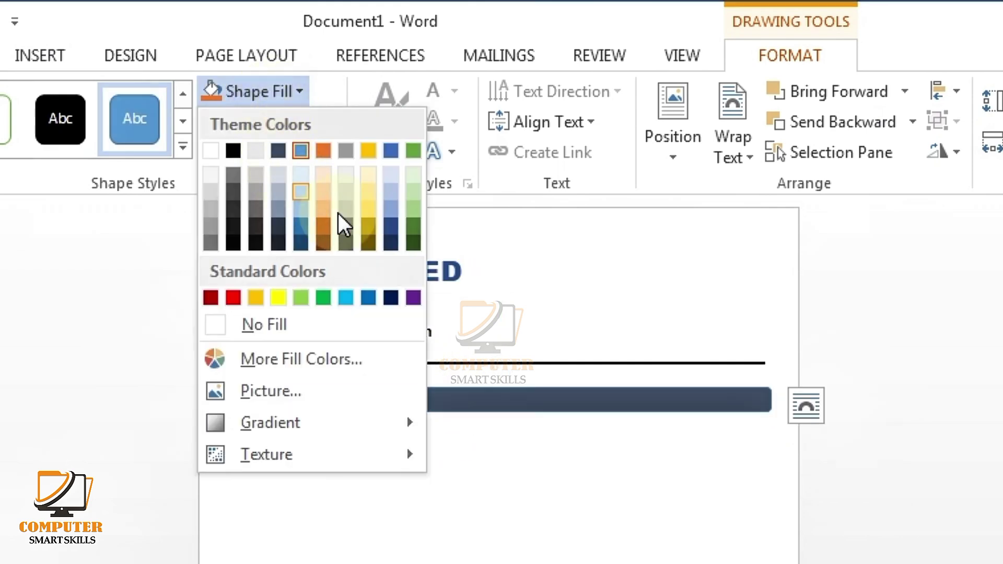
click(388, 227)
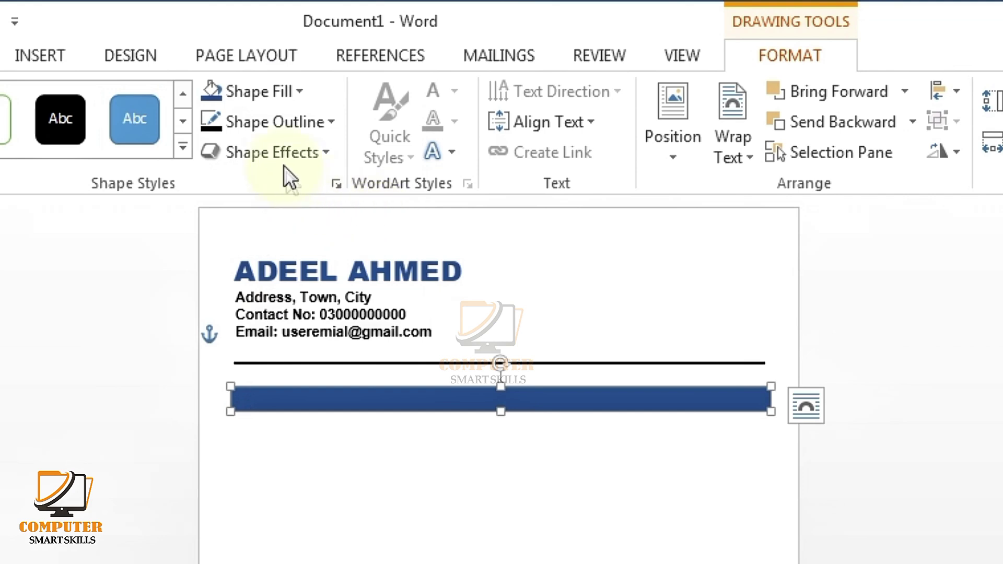
click(281, 127)
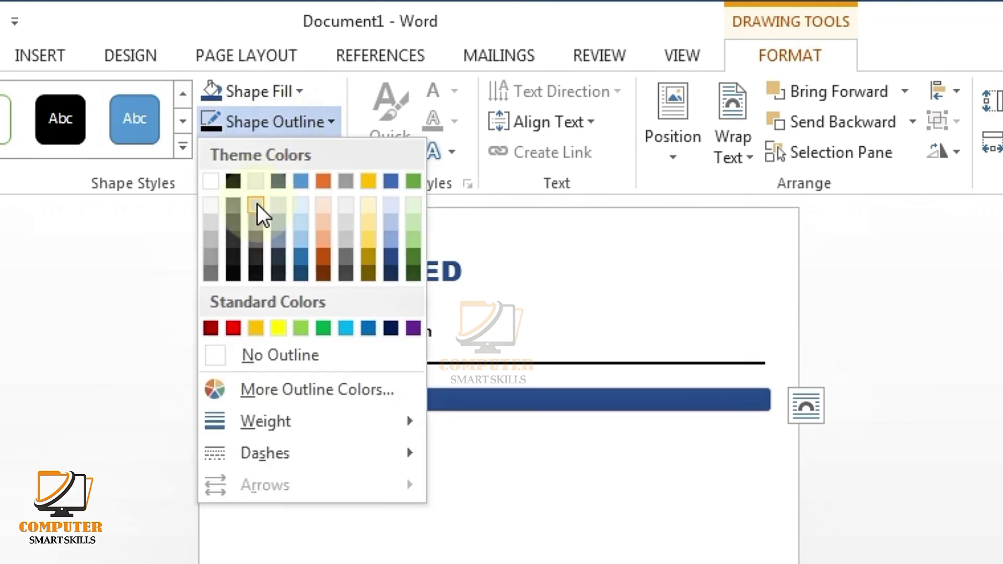
click(211, 179)
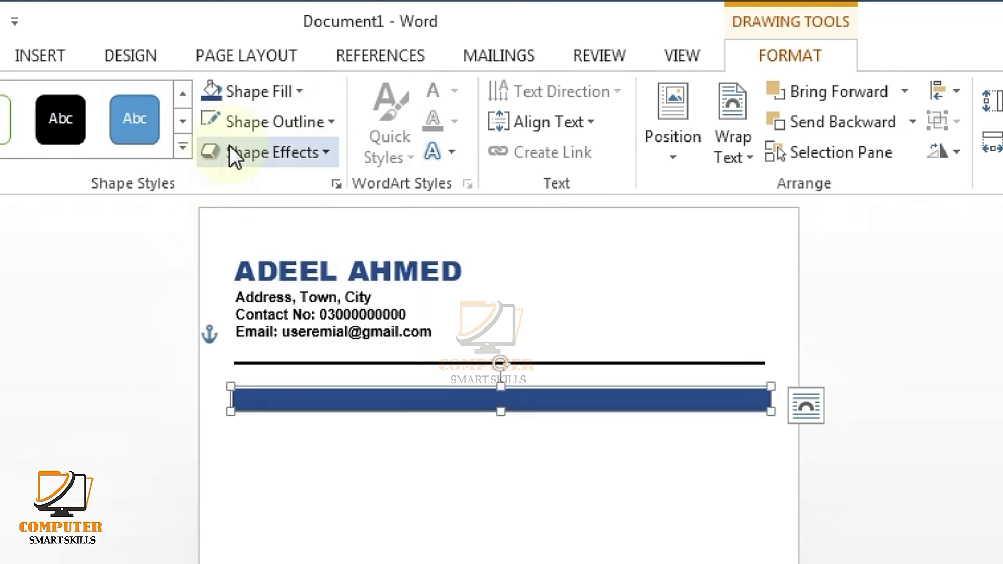
click(251, 116)
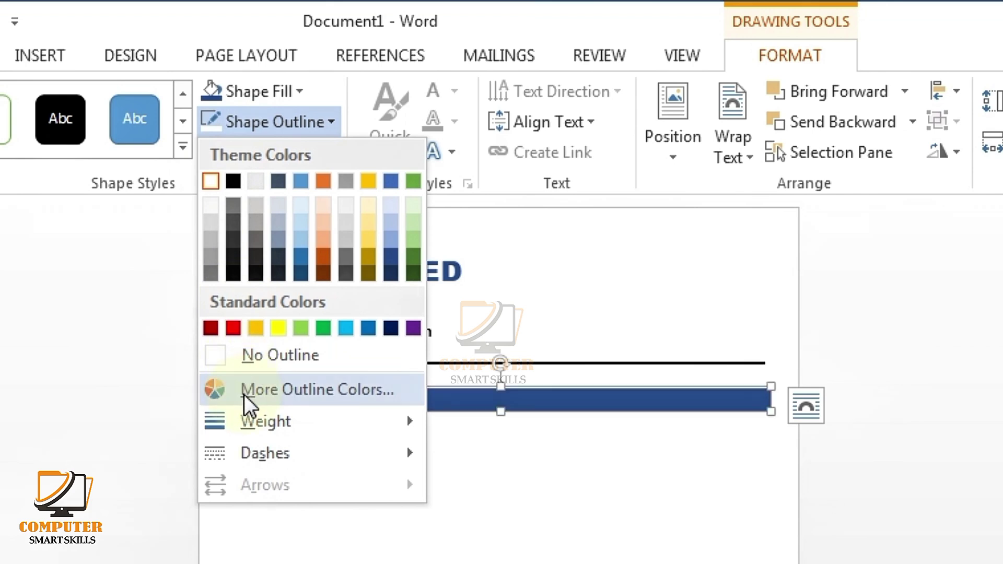
click(249, 415)
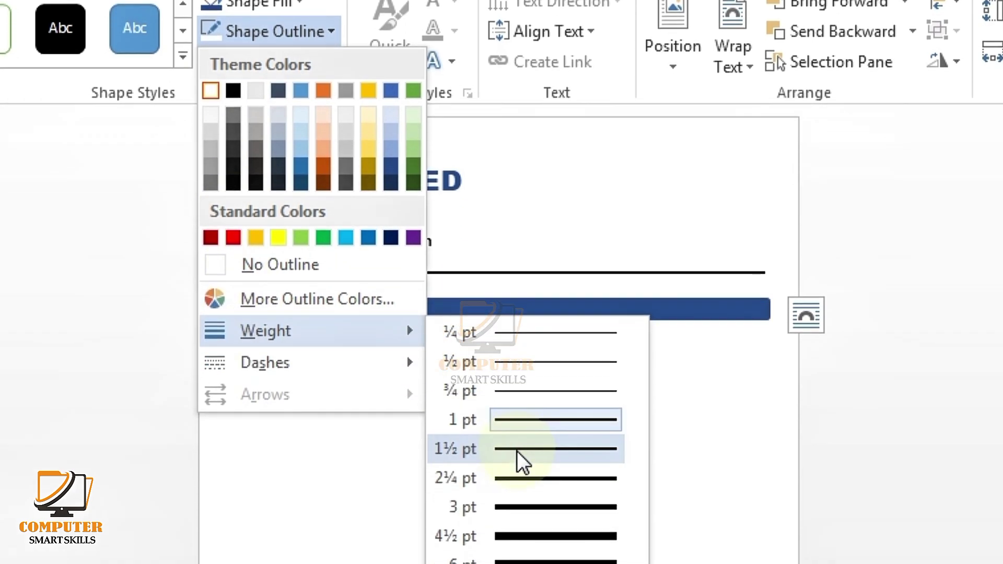
click(520, 498)
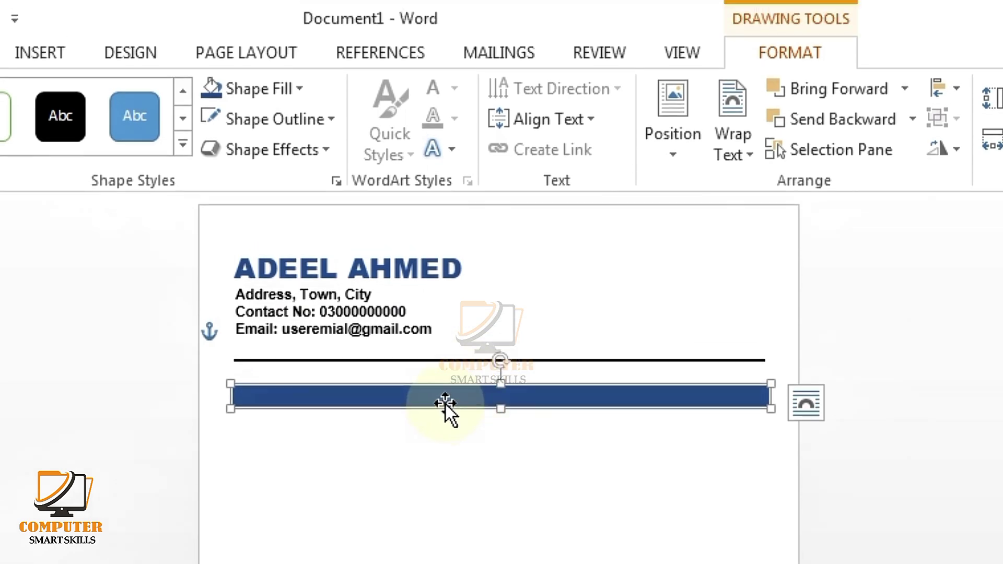
click(476, 396)
Step: Add an outer shadow to the blue bar
click(425, 395)
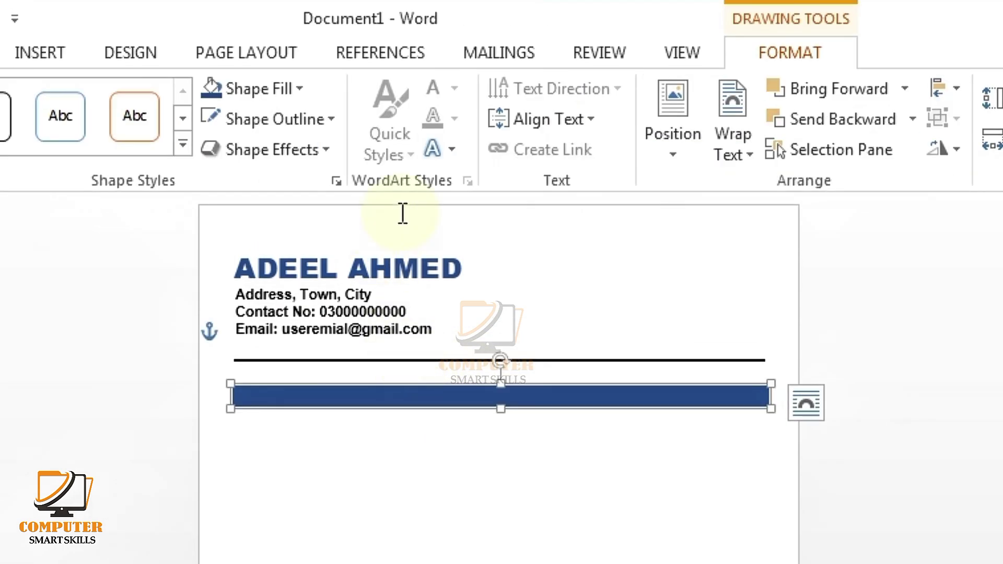
click(321, 145)
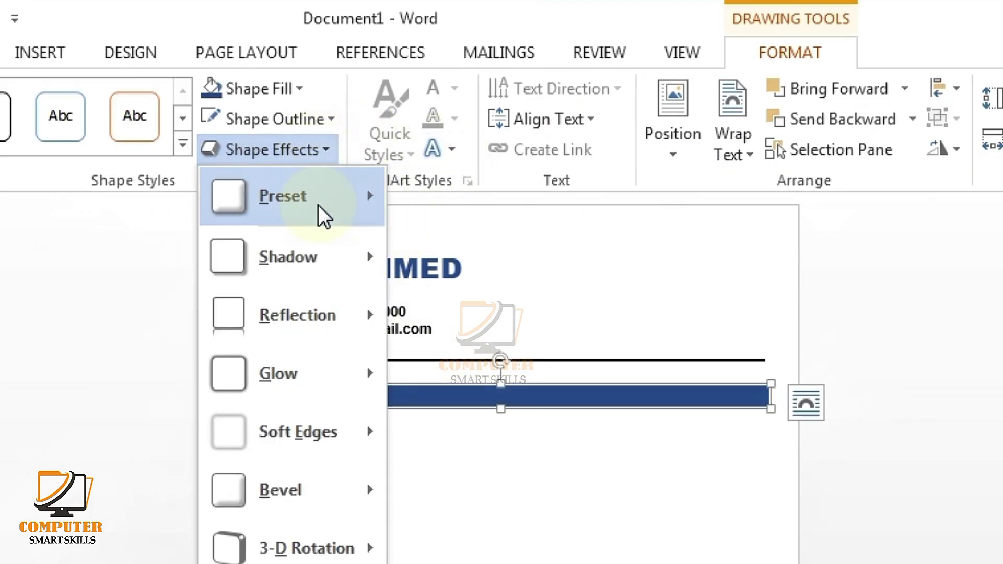
mouse_move(320, 265)
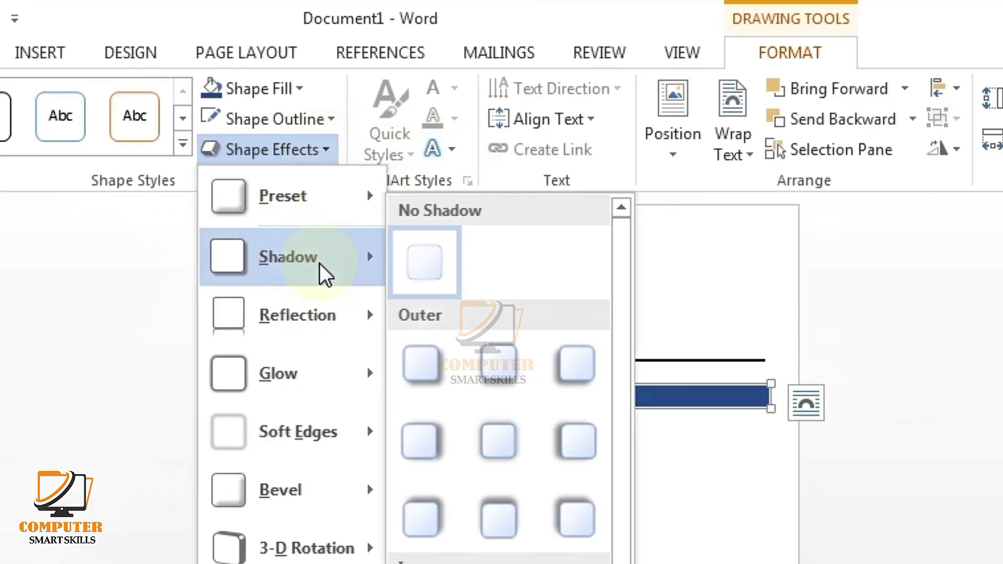
click(424, 356)
click(417, 459)
click(445, 403)
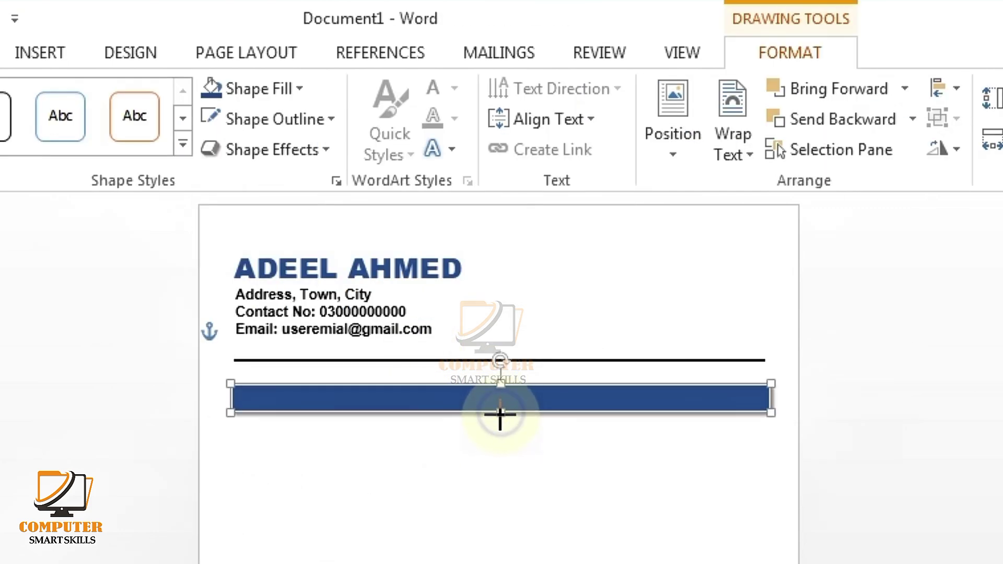
Step: Insert a first-style WordArt below the bar and type OBJECTIVE
click(425, 425)
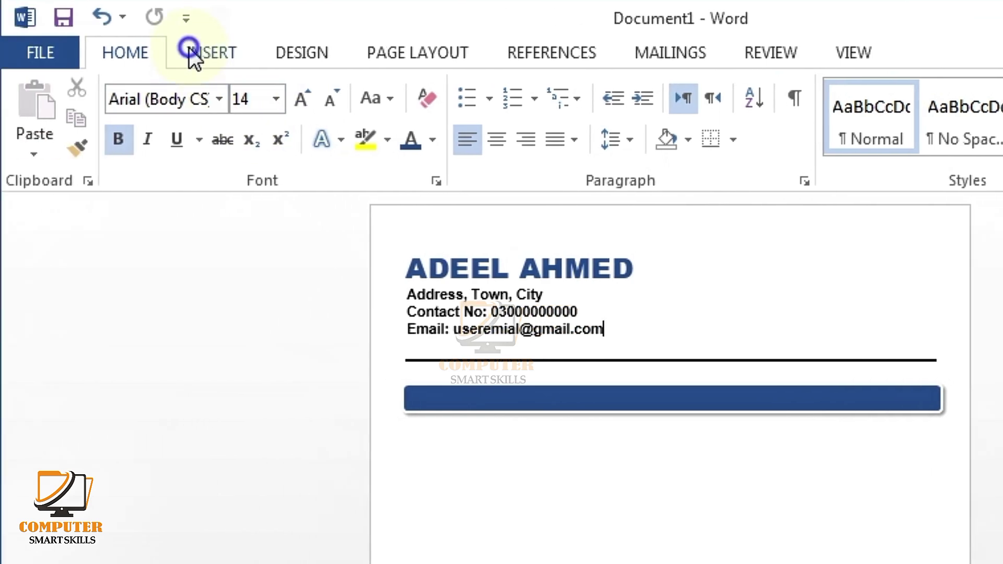
click(78, 52)
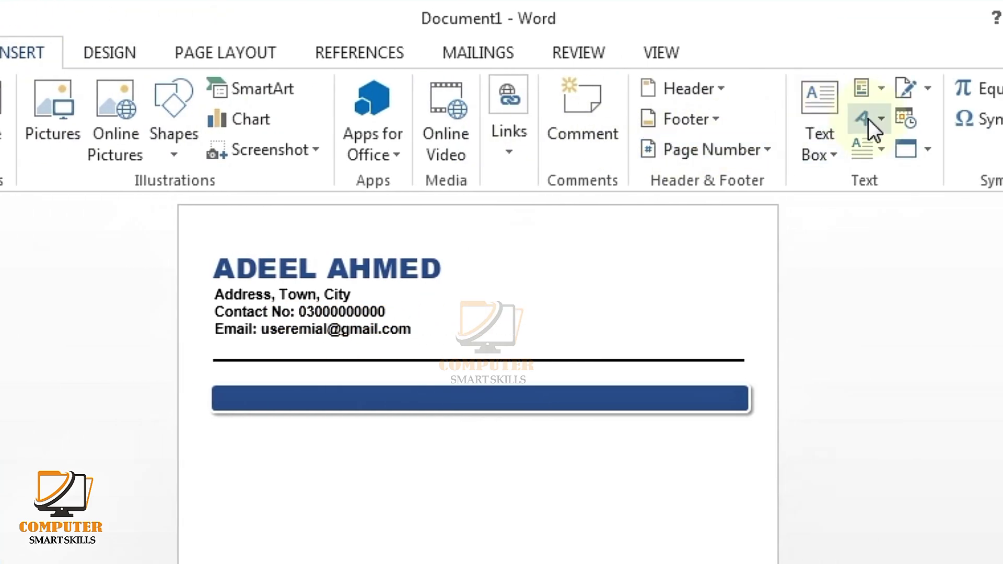
click(868, 118)
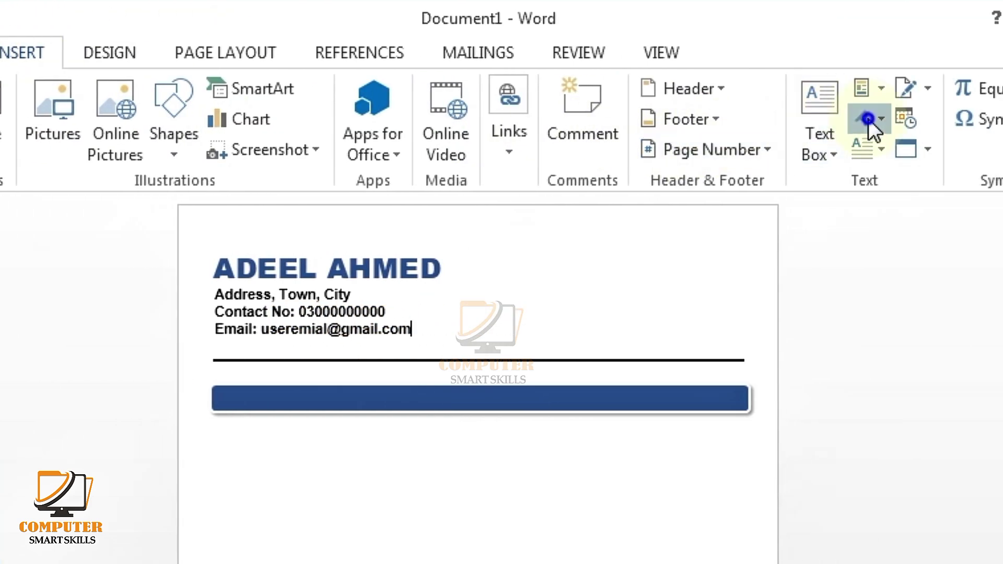
click(801, 173)
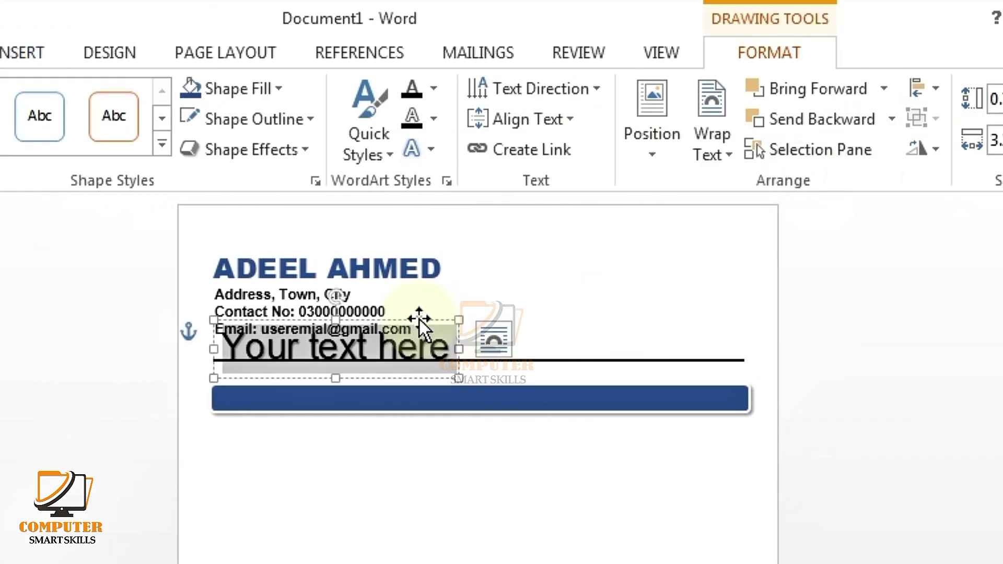
drag(419, 318, 456, 424)
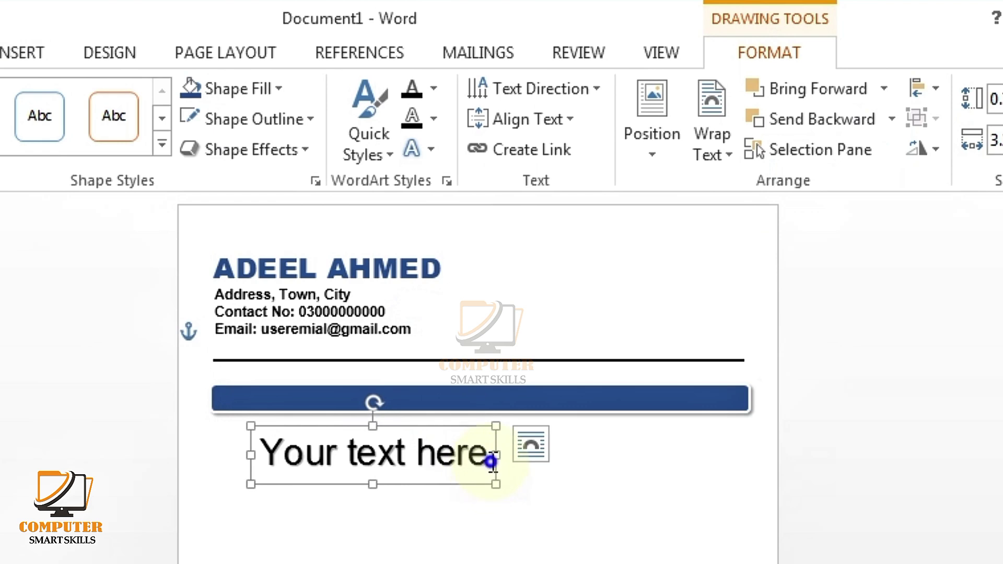
drag(492, 459, 224, 459)
text(OBJEC)
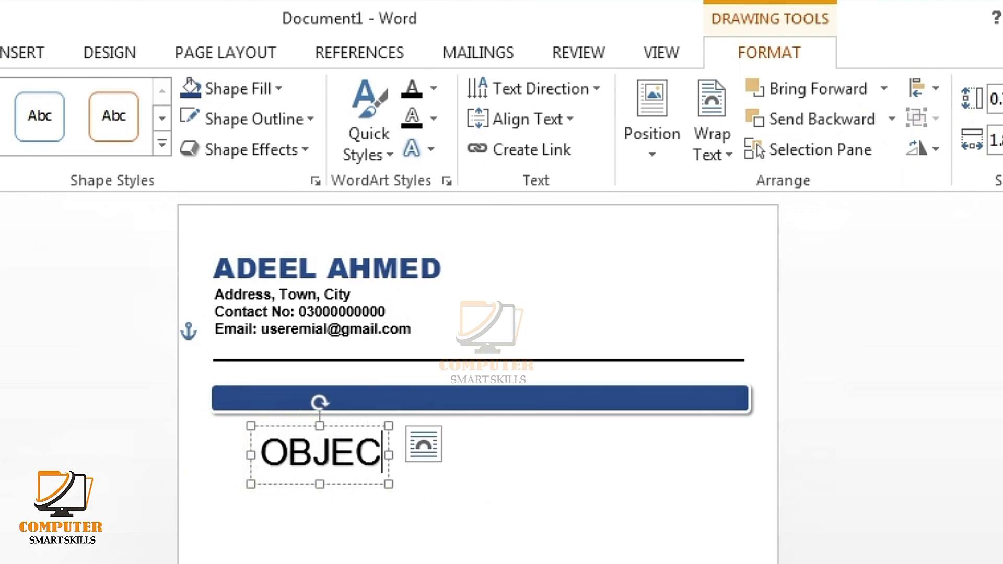
text(TIVE)
Step: Shrink the OBJECTIVE text down to 14 pt
click(456, 463)
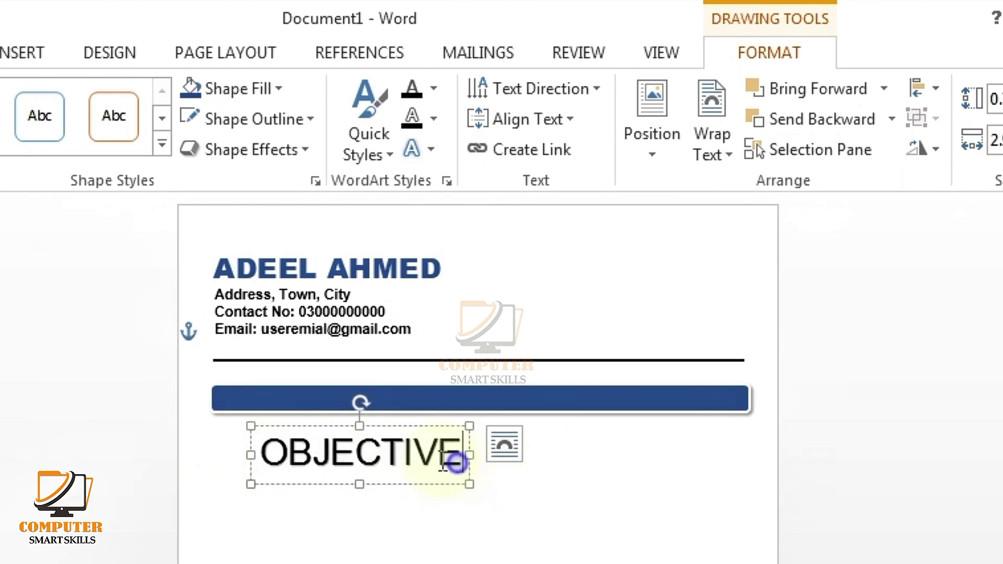
drag(456, 462, 231, 444)
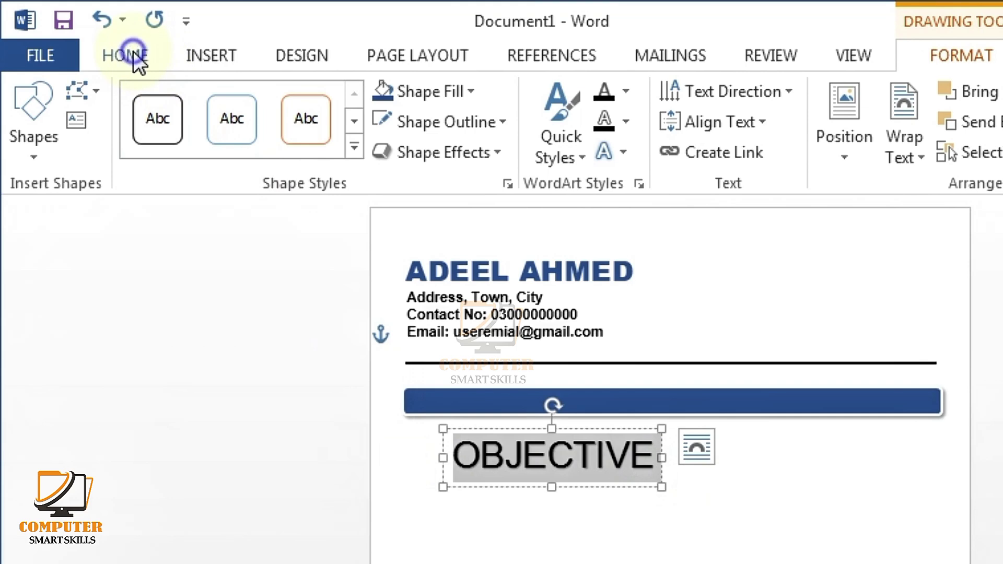
click(134, 52)
click(328, 105)
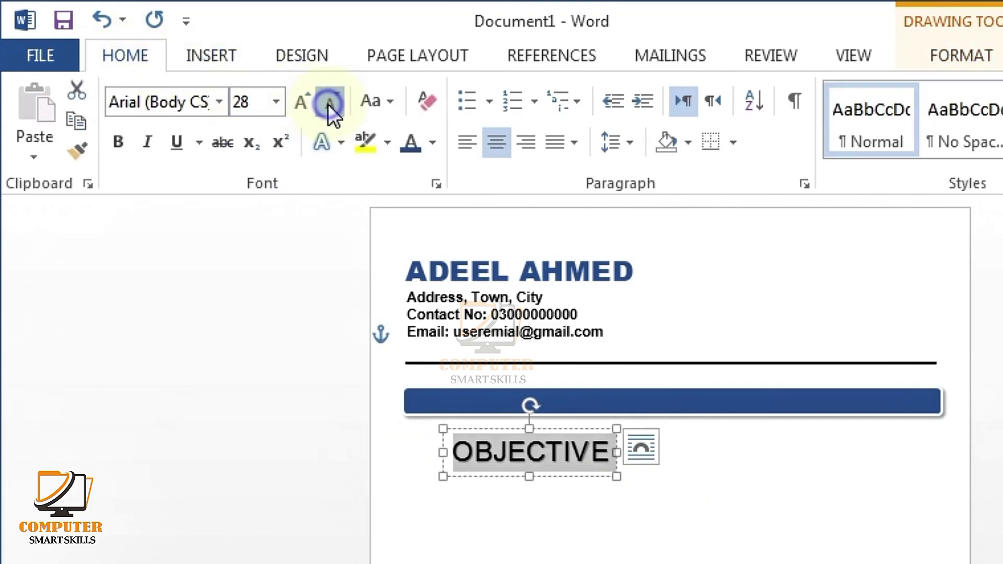
click(328, 105)
click(328, 105)
click(328, 104)
click(328, 105)
click(328, 105)
click(328, 104)
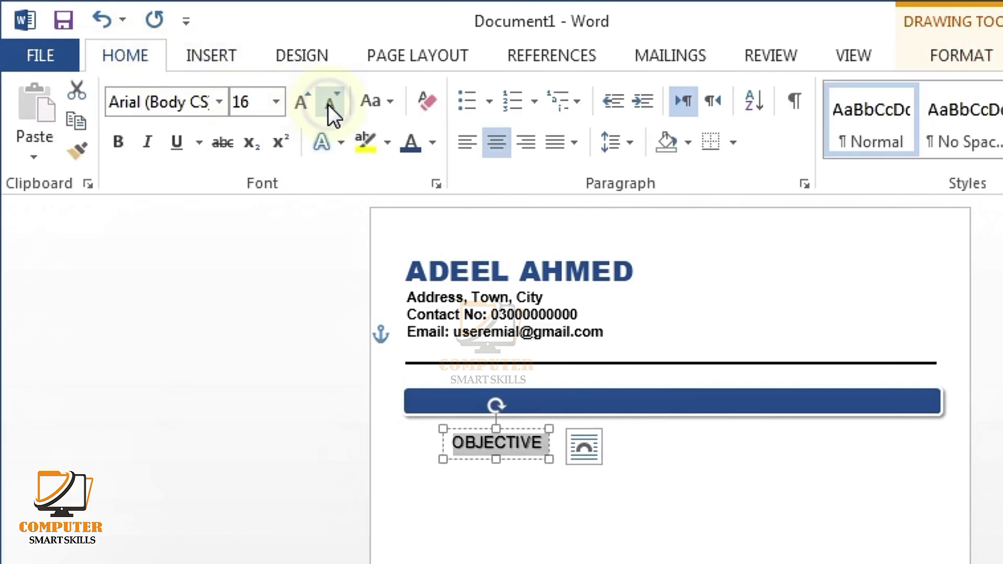
click(328, 105)
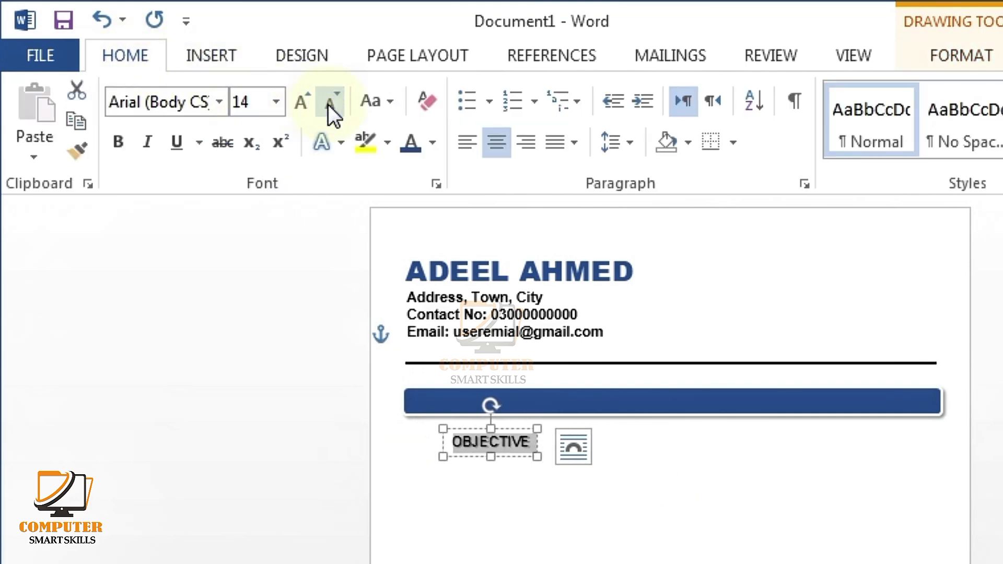
Step: Make OBJECTIVE bold and white, then move it onto the blue bar
click(123, 138)
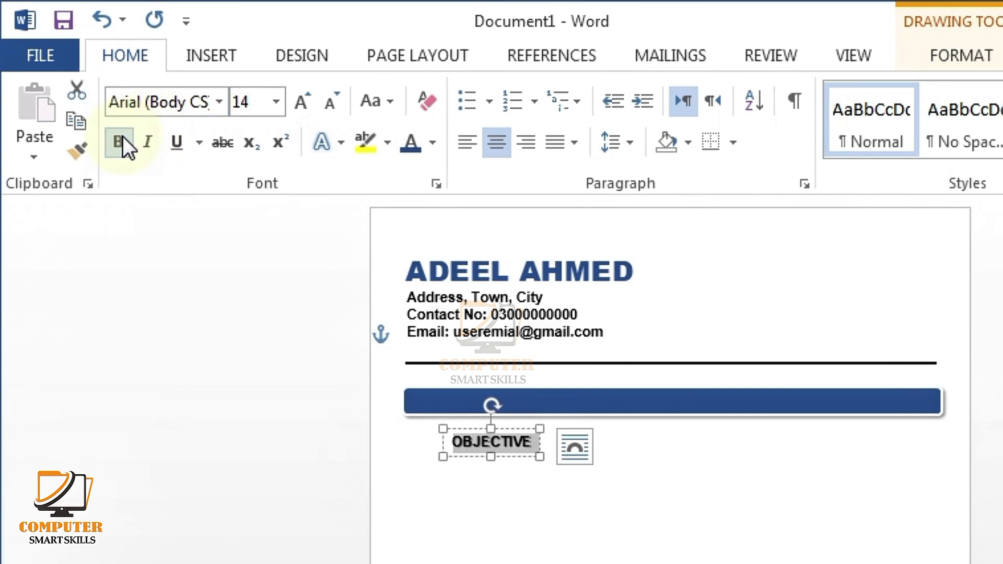
click(432, 142)
click(410, 232)
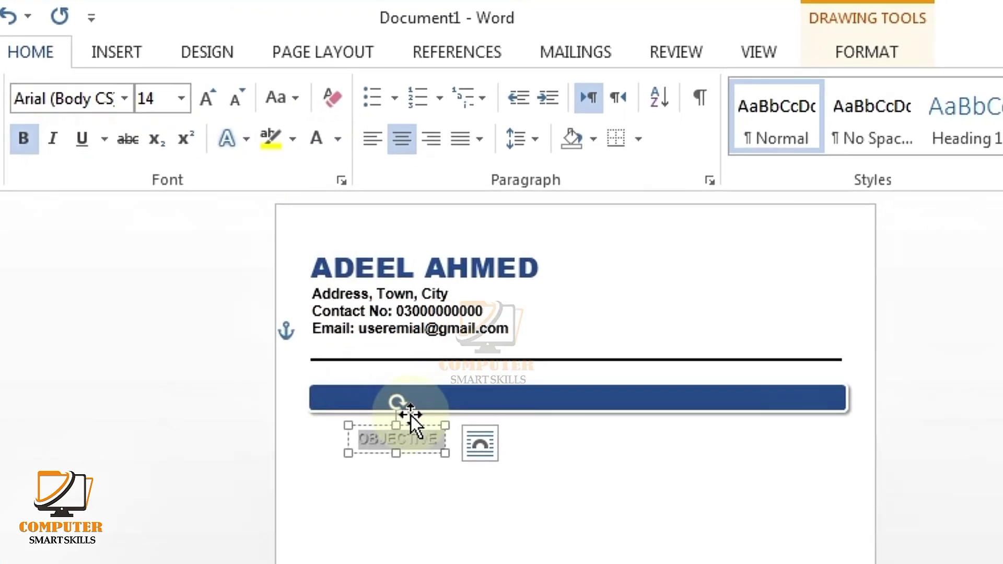
drag(384, 401, 348, 382)
click(445, 475)
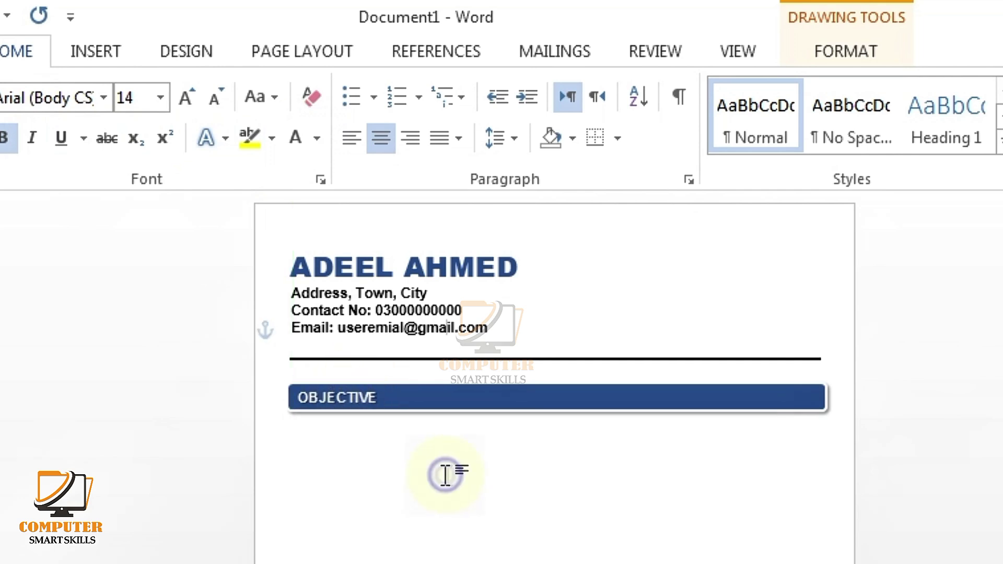
Step: On a new line below the bar, type the objective sentence beginning 'To work in a professinal organization…' and ending '…company goals'
click(310, 438)
key(Return)
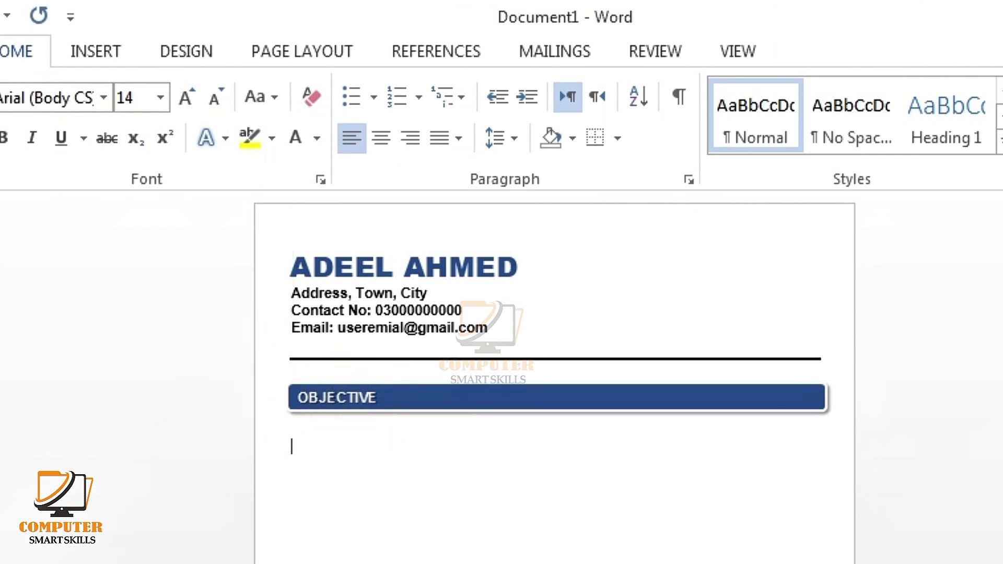
text(To work in a professinal)
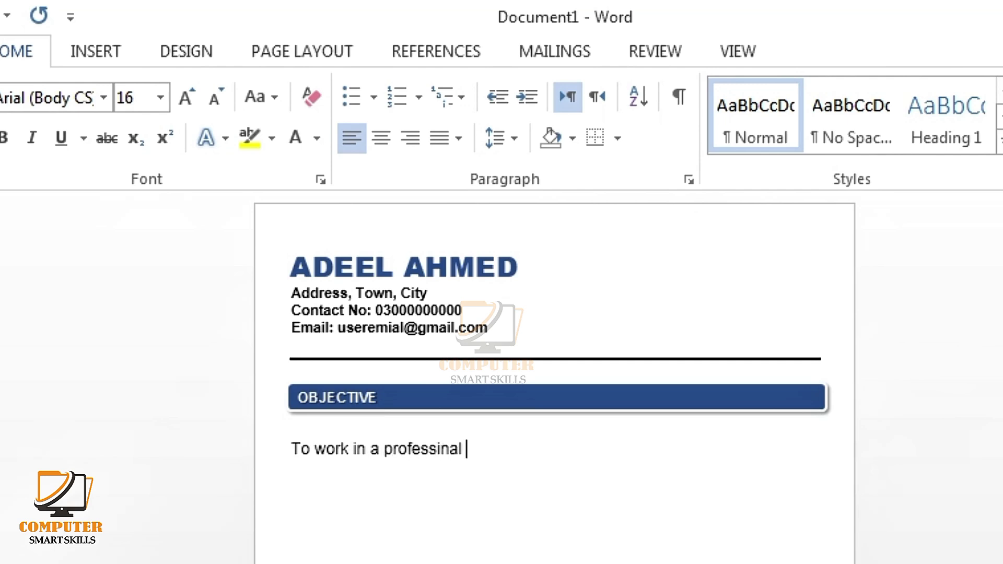
text( organization where I can apply my knowledge,)
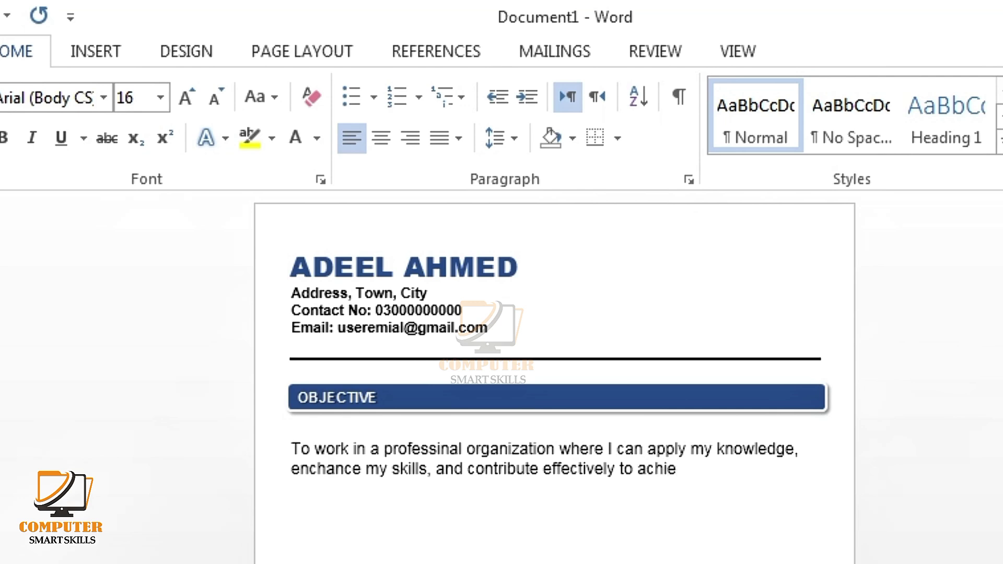
text(ve company goals.)
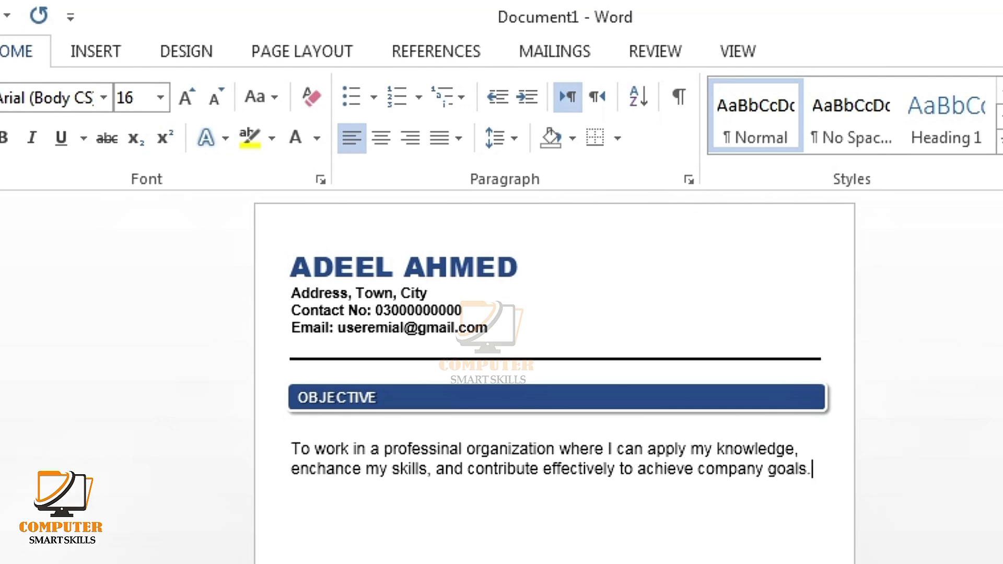
Step: Make the objective paragraph bold
drag(815, 472, 267, 442)
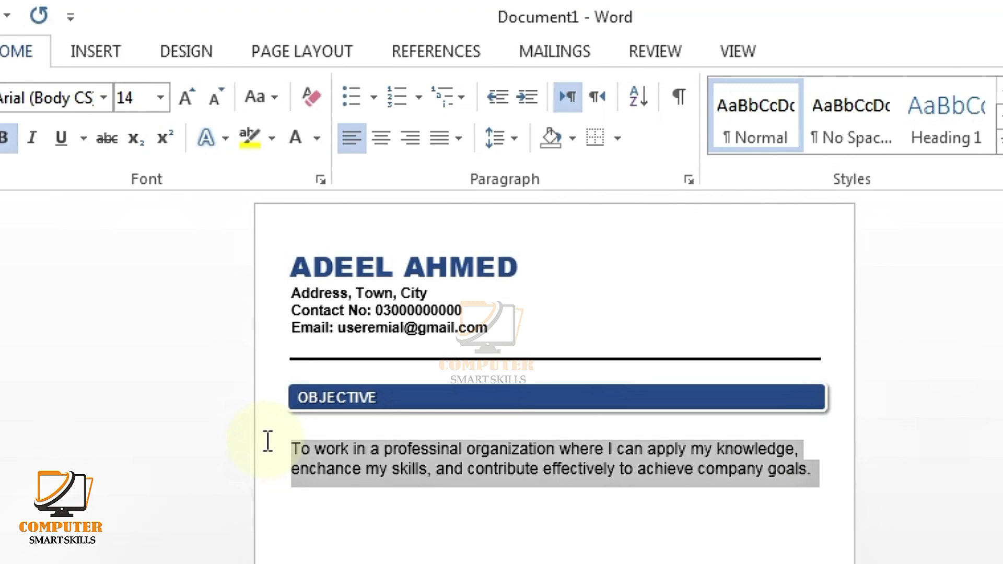
click(4, 142)
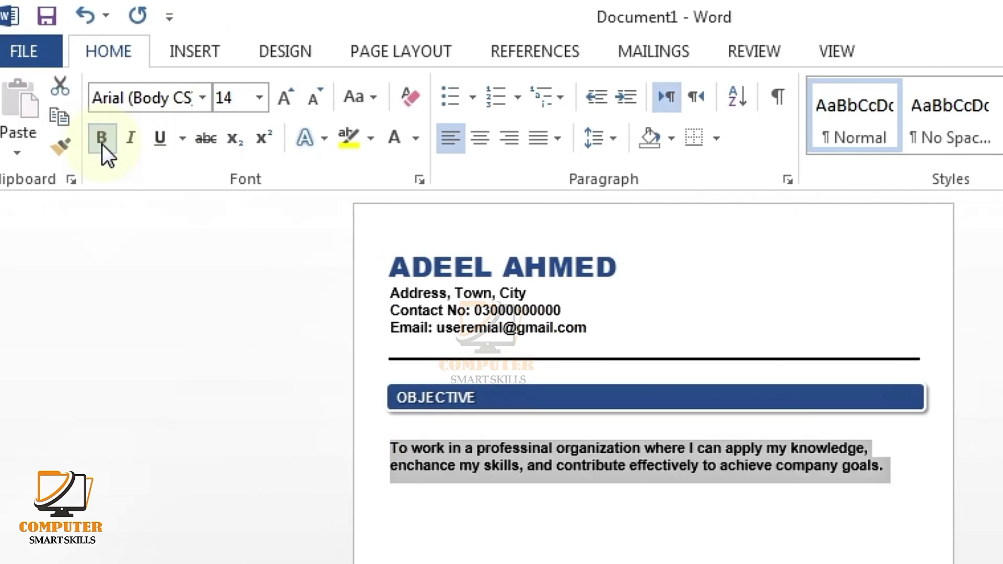
click(626, 515)
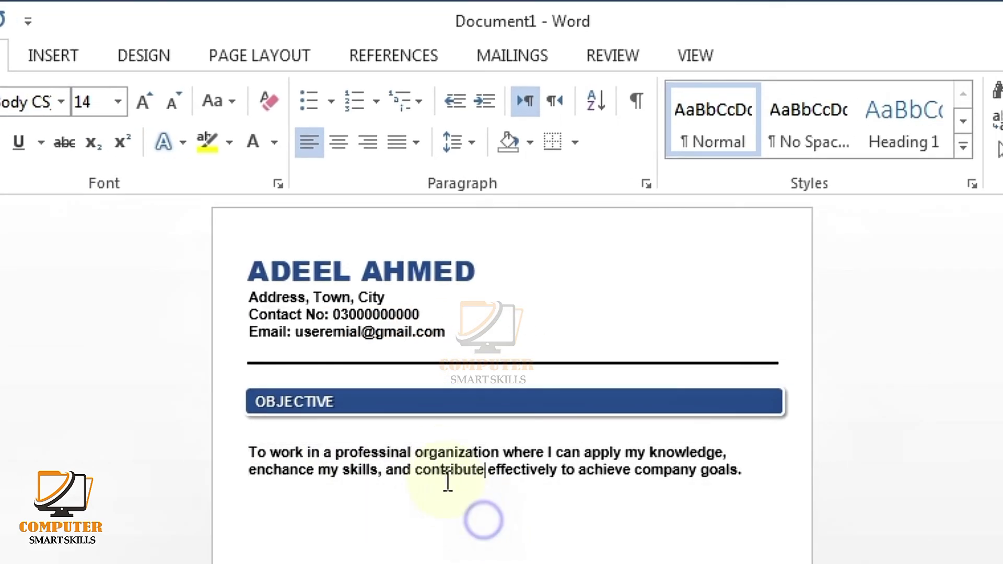
Step: Shrink the blank line under the OBJECTIVE bar to close up the gap
click(425, 428)
click(171, 99)
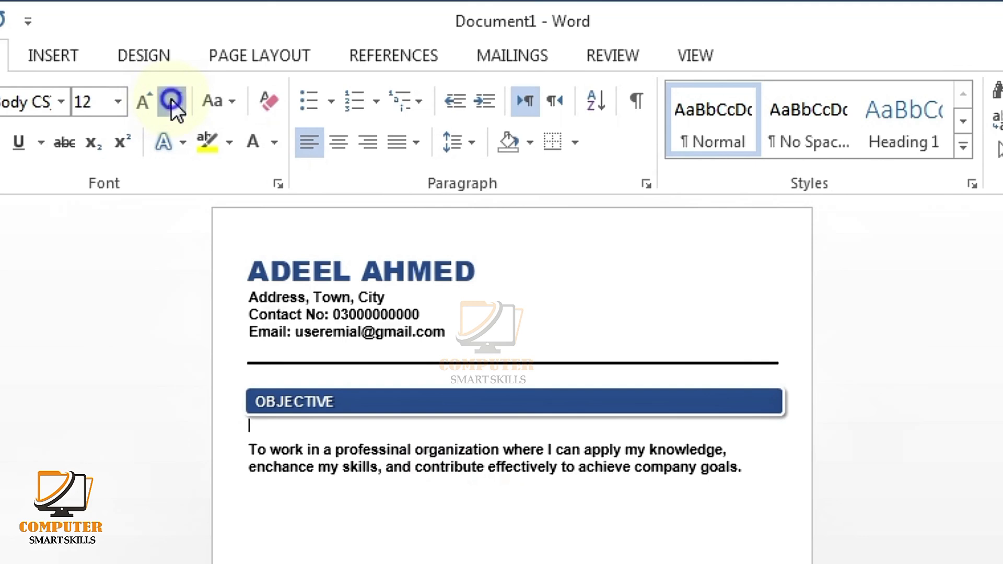
click(172, 99)
click(171, 99)
click(171, 99)
click(171, 99)
click(171, 99)
click(172, 99)
click(172, 100)
click(172, 100)
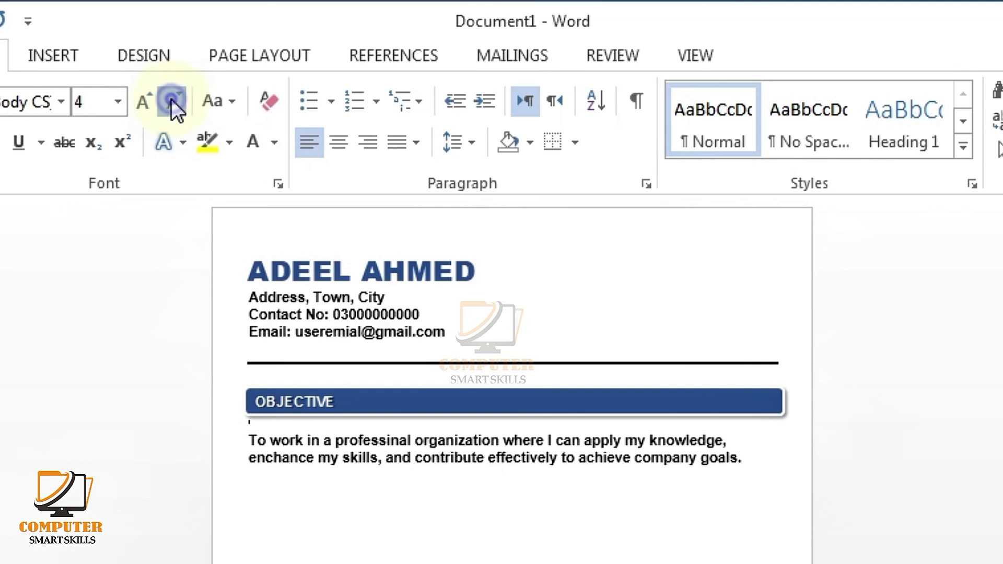
click(171, 99)
click(171, 99)
click(172, 99)
click(171, 99)
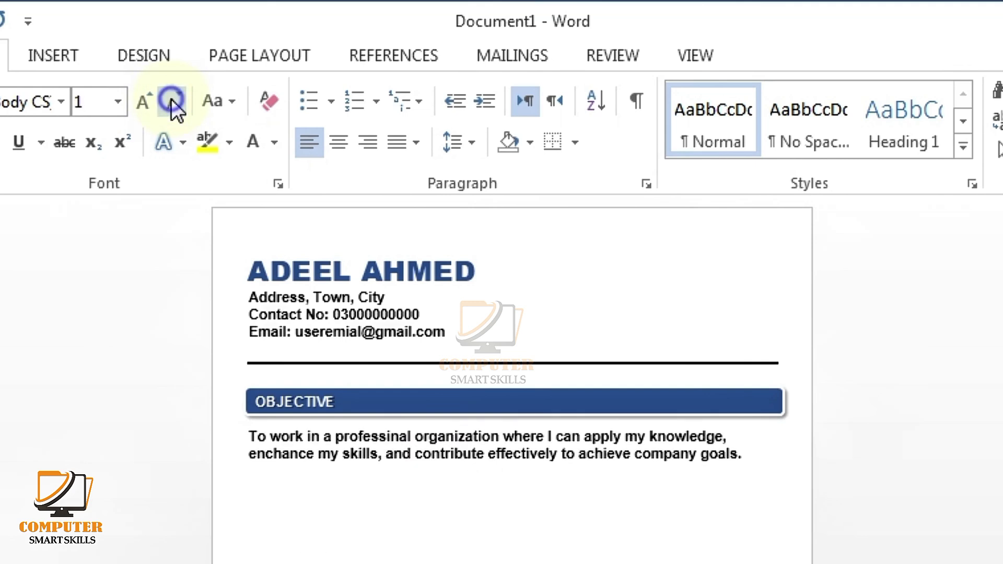
click(142, 102)
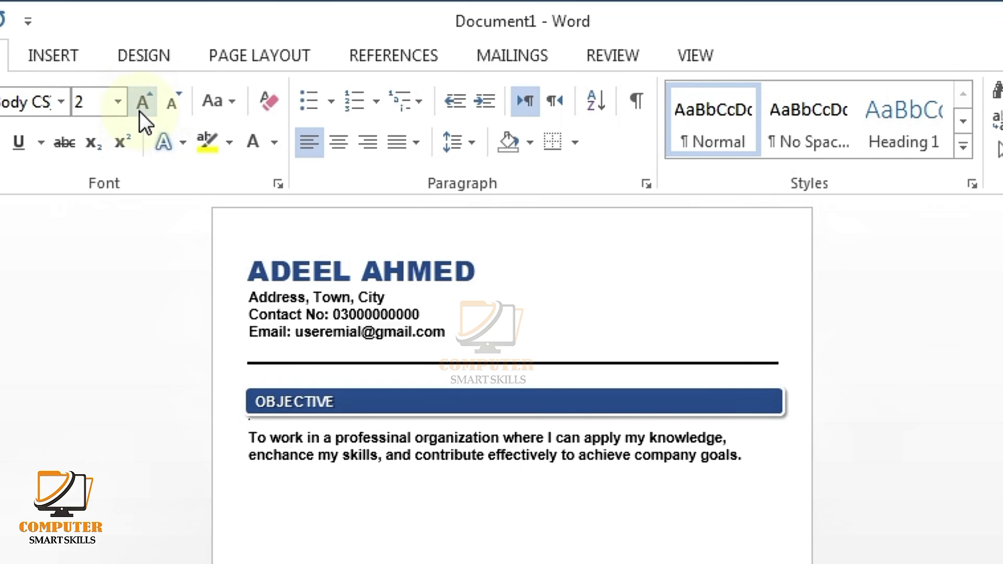
click(656, 470)
Step: Set the objective paragraph's font to Calibri
click(758, 460)
drag(758, 460, 250, 438)
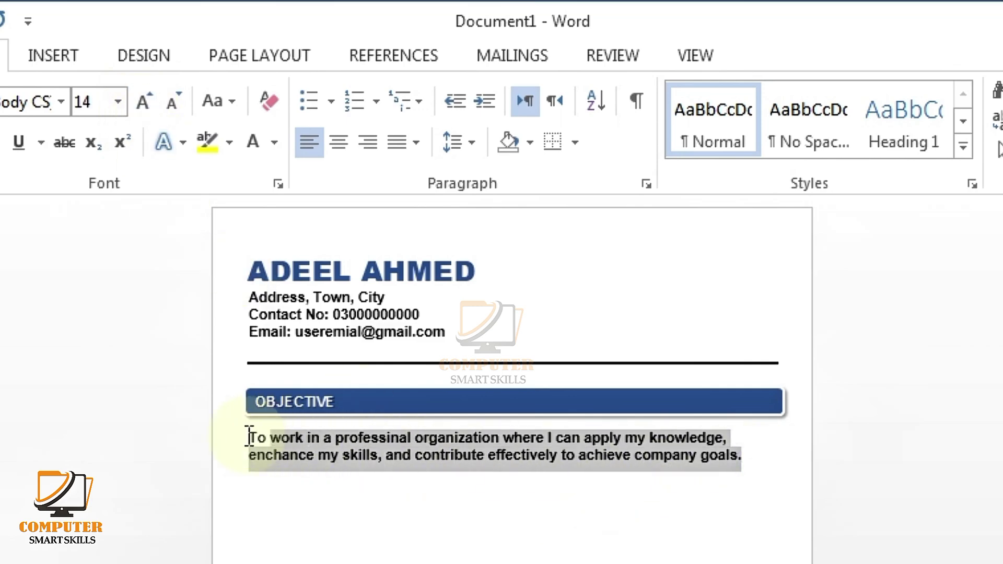
click(219, 100)
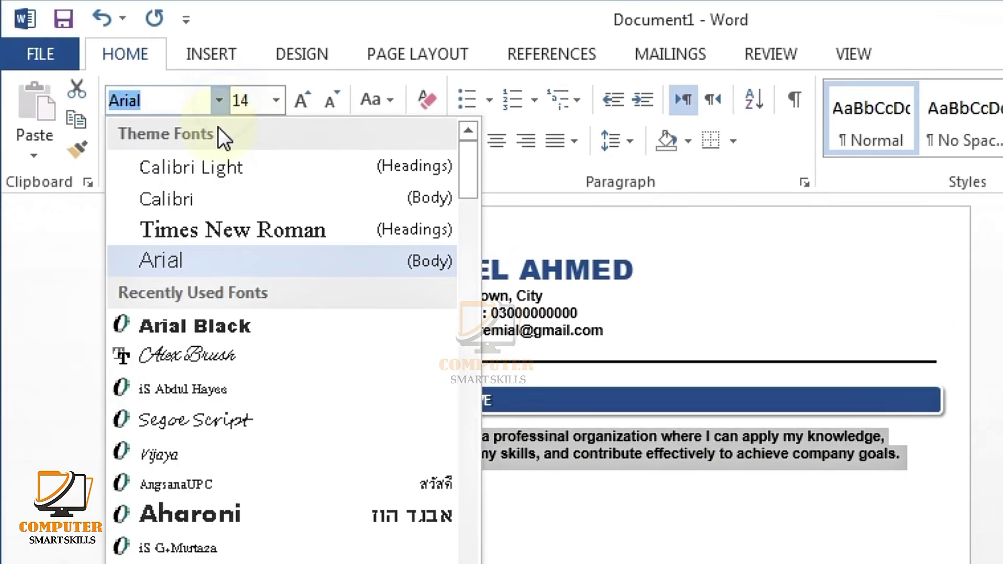
click(211, 198)
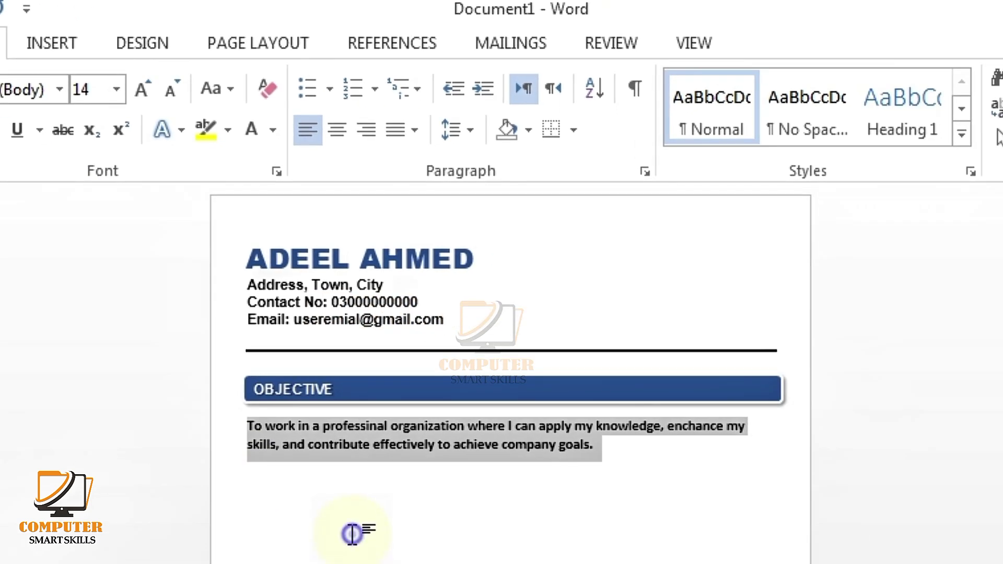
click(514, 533)
Step: Copy the blue bar below the objective paragraph and move the label box onto it
drag(734, 402, 734, 477)
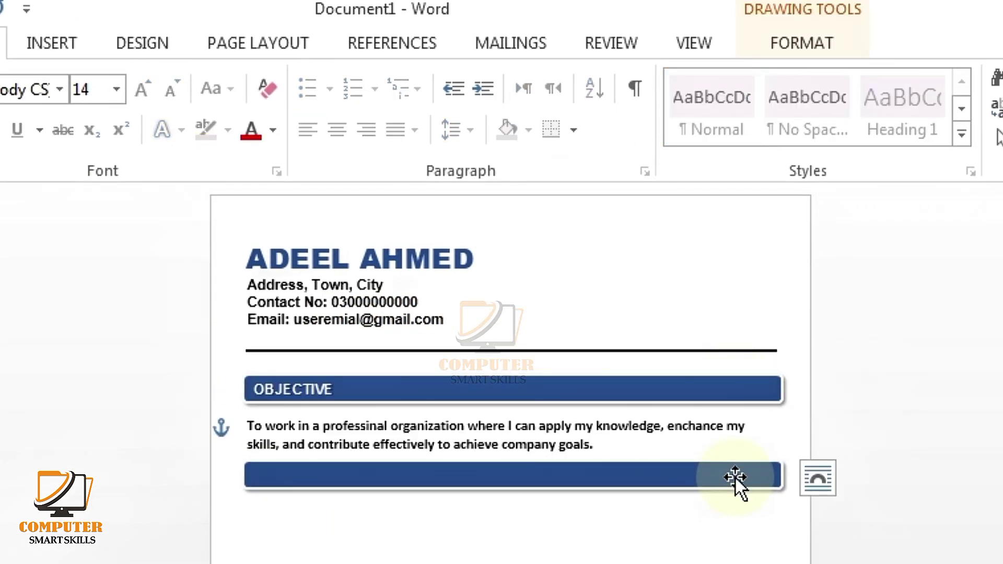
click(315, 392)
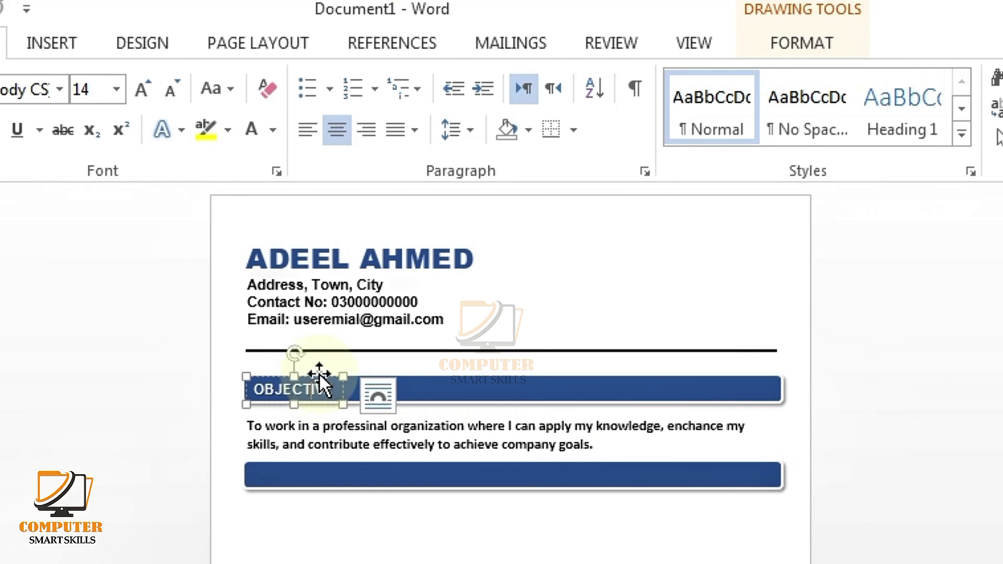
drag(315, 369, 332, 471)
Step: Retype the label as EDUCATION, fix the missing A, and place the cursor below
text(EDUCTION)
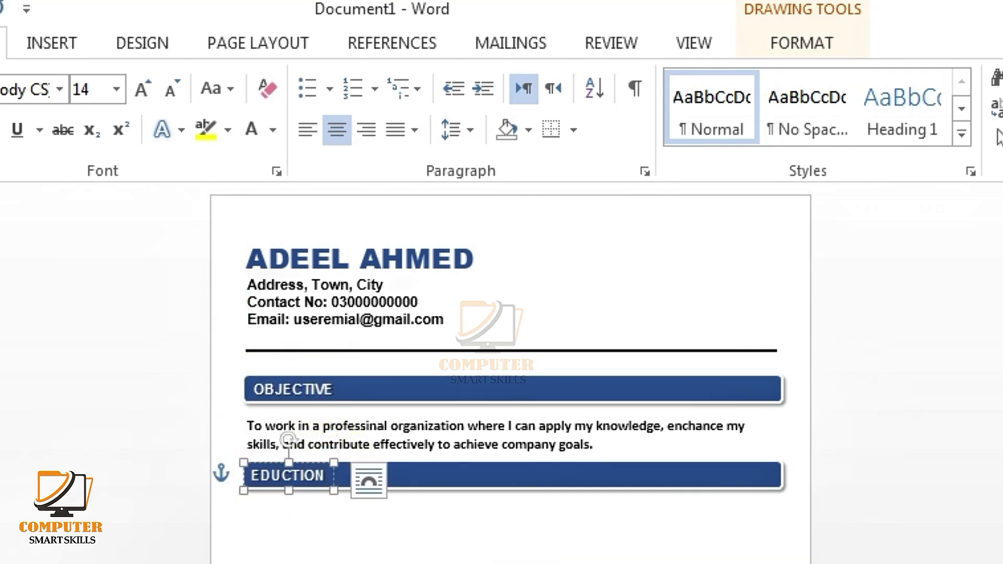
click(256, 478)
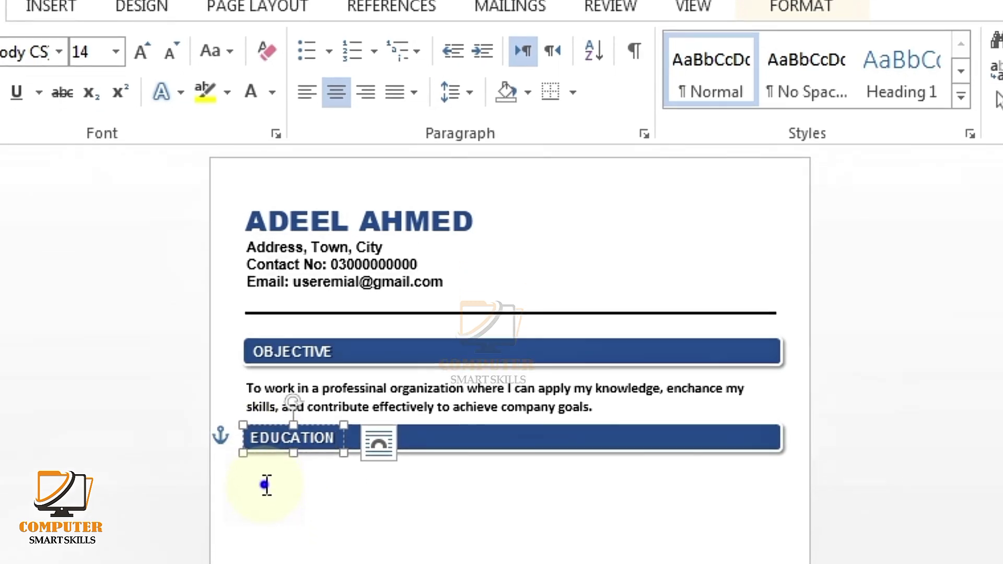
click(268, 536)
double_click(263, 445)
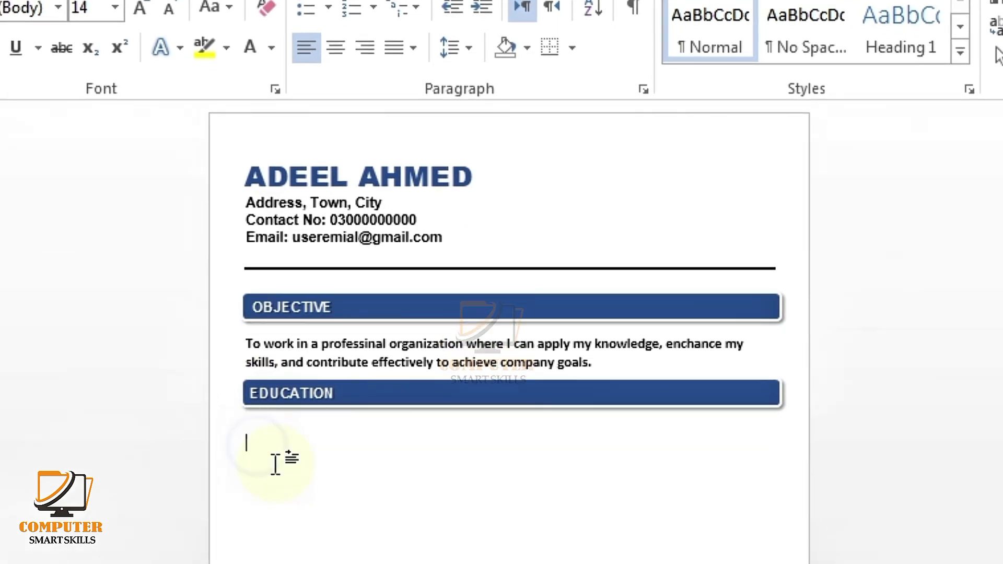
Step: List Bachelor, Intermediate (Pre-Engineering) and Matriculation (Science) under EDUCATION, each with a blank From line
text(b)
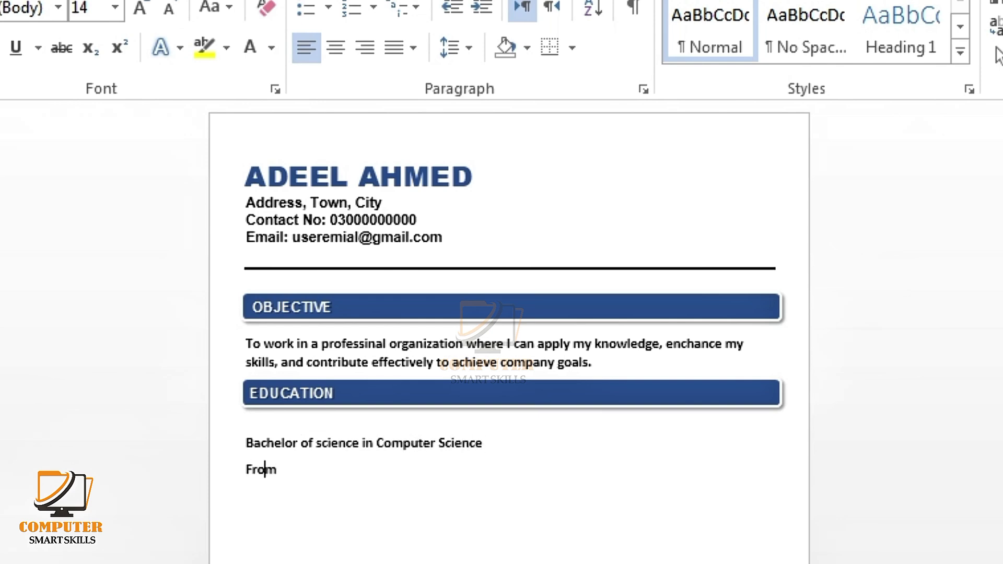
text(___________________)
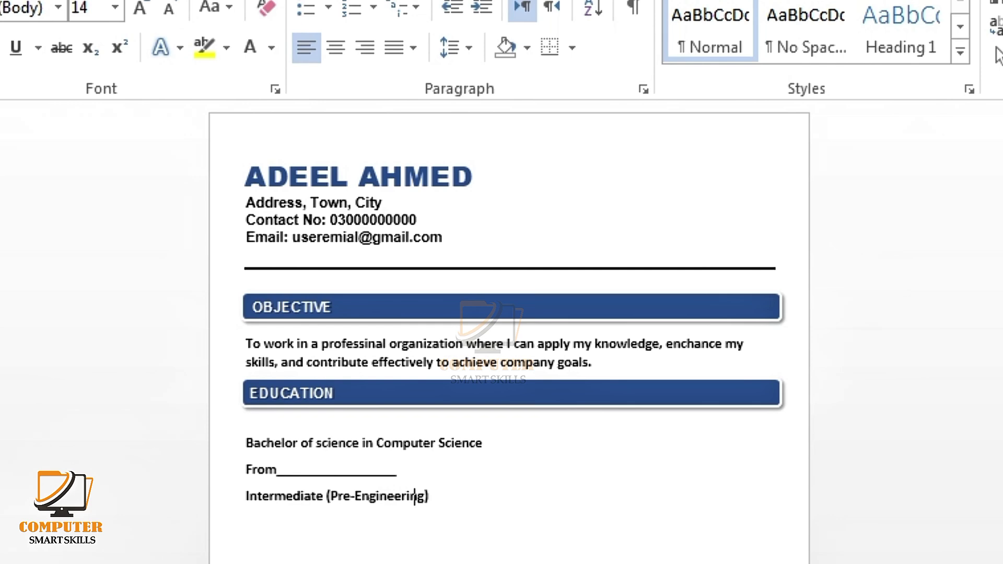
text(____________________)
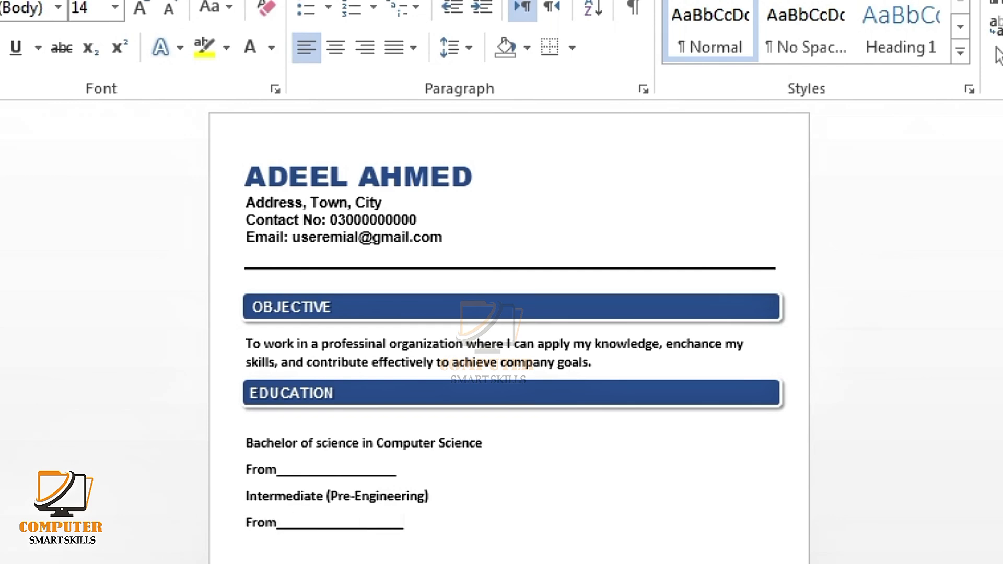
key(BackSpace)
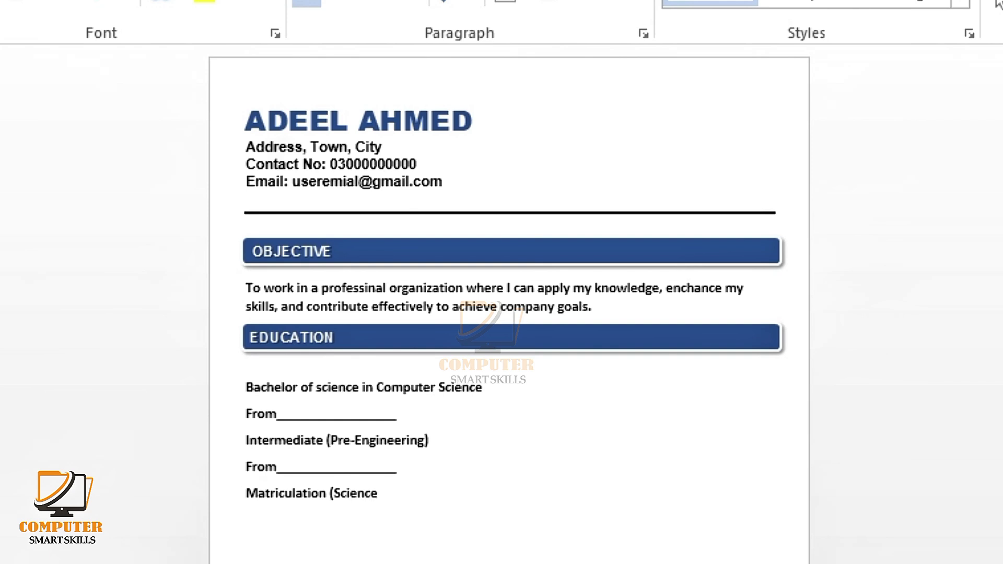
Step: Remove the space after paragraphs between the Education entries
text(__________________)
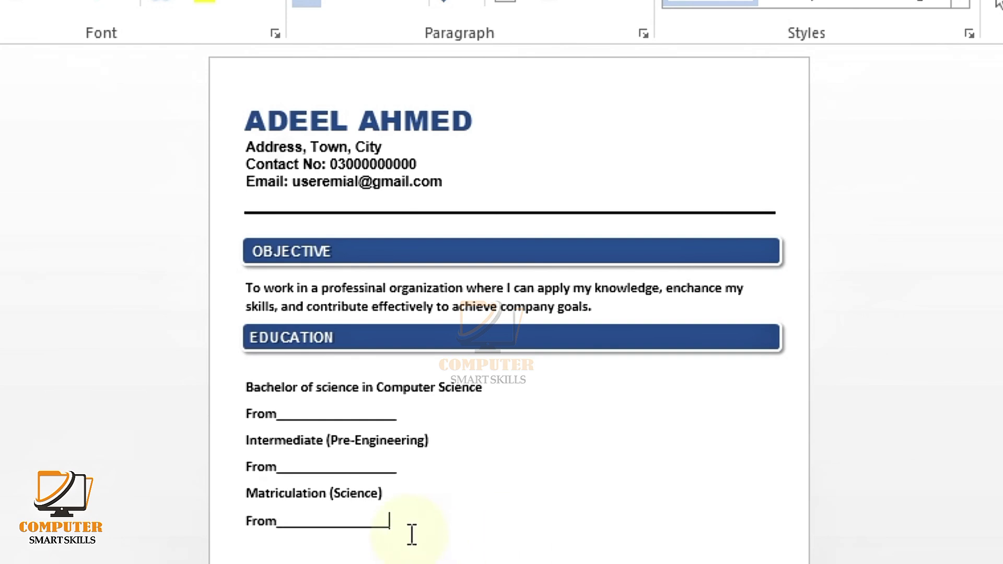
drag(403, 532, 246, 389)
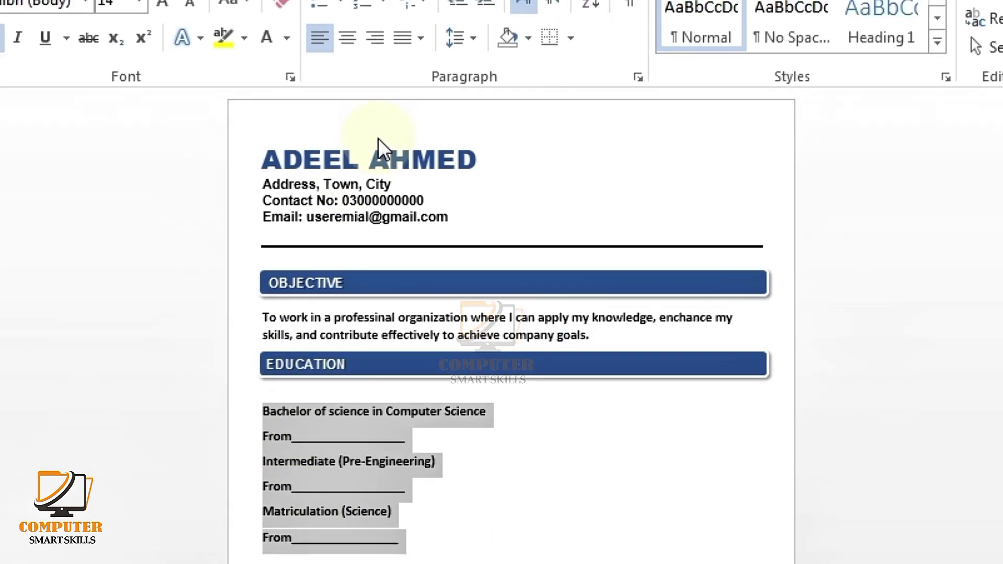
click(469, 90)
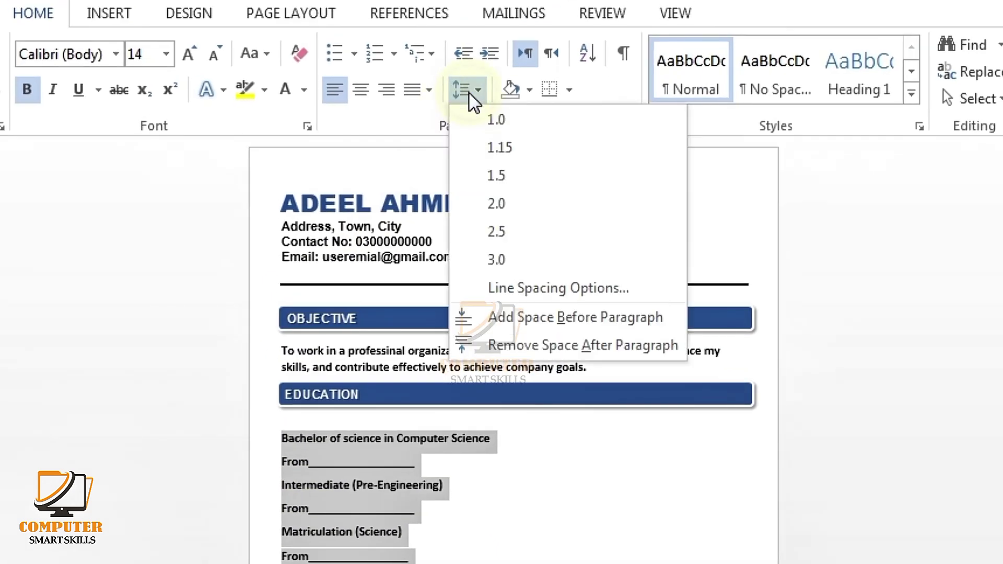
click(500, 357)
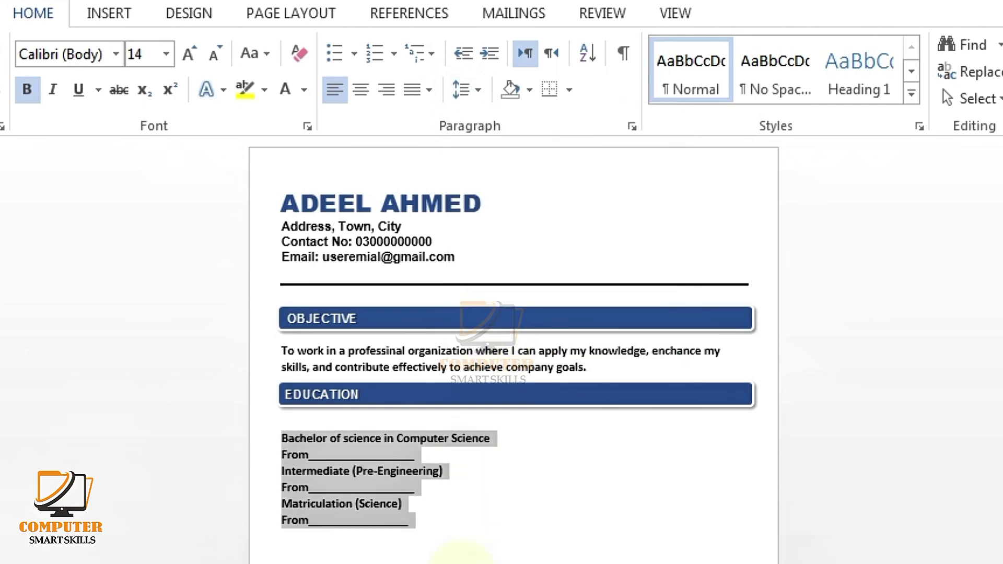
click(393, 538)
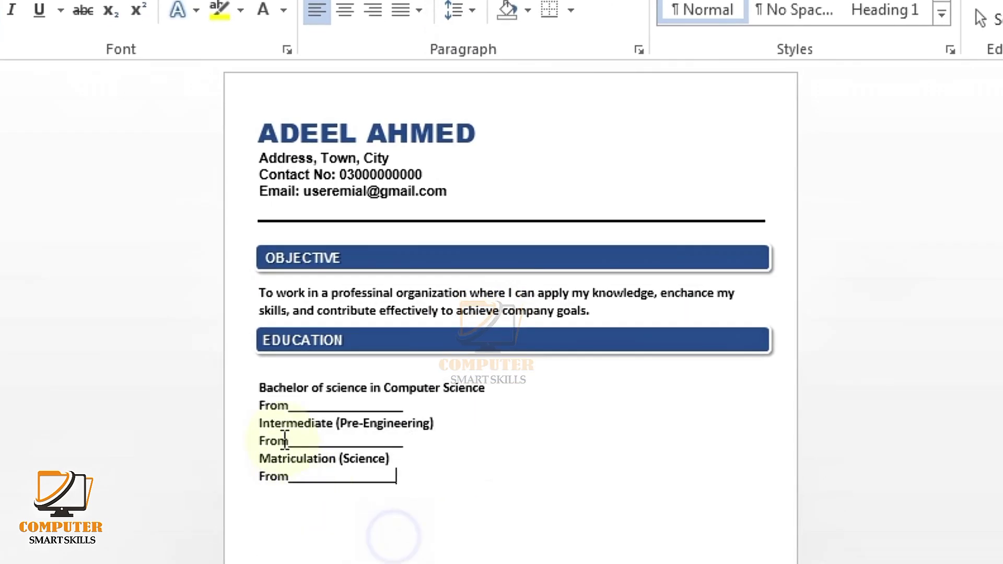
Step: Indent each of the three From lines with a tab
click(252, 406)
key(Tab)
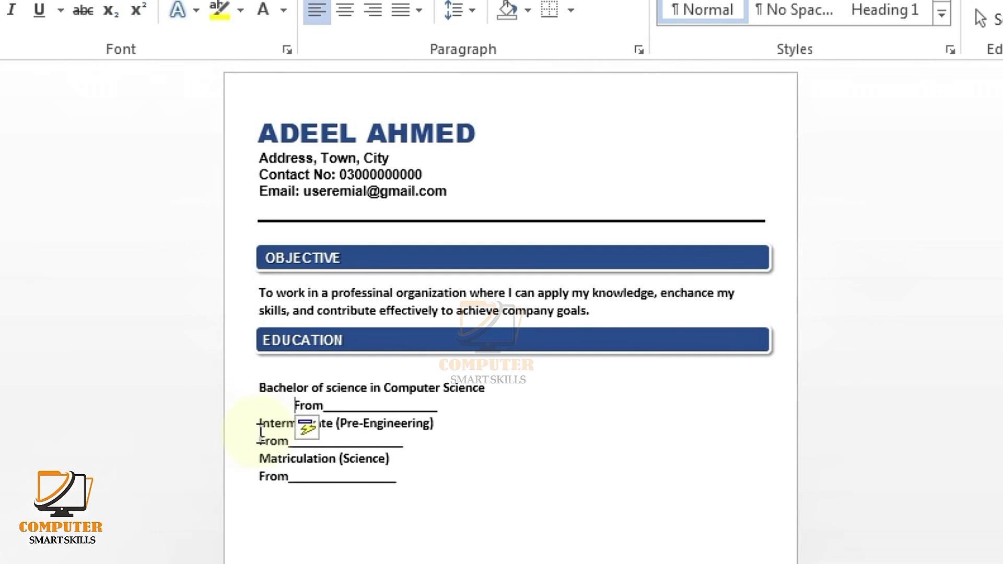
click(257, 443)
key(Tab)
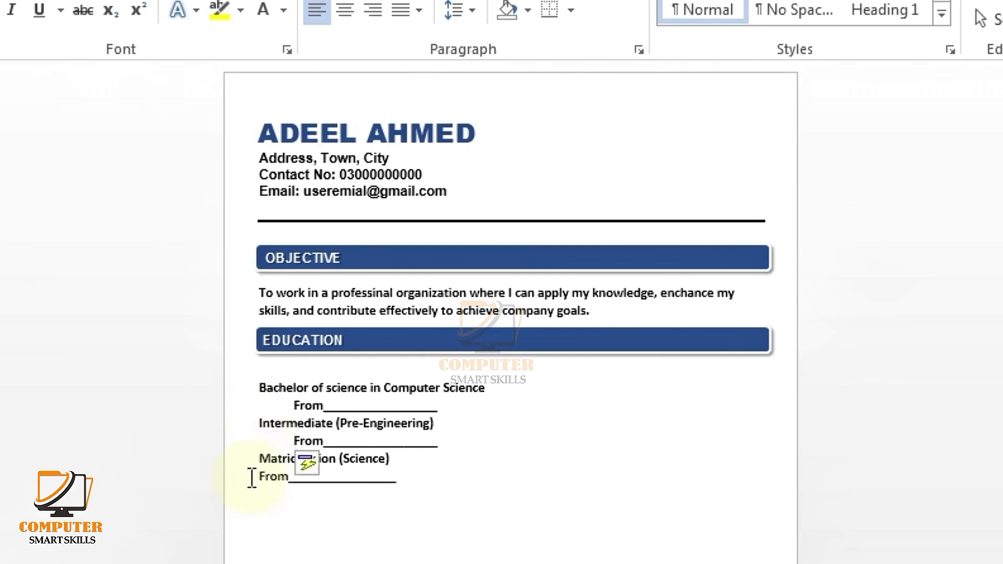
click(255, 477)
key(Tab)
Step: Bullet the whole Education list with filled round bullets
drag(453, 480, 255, 388)
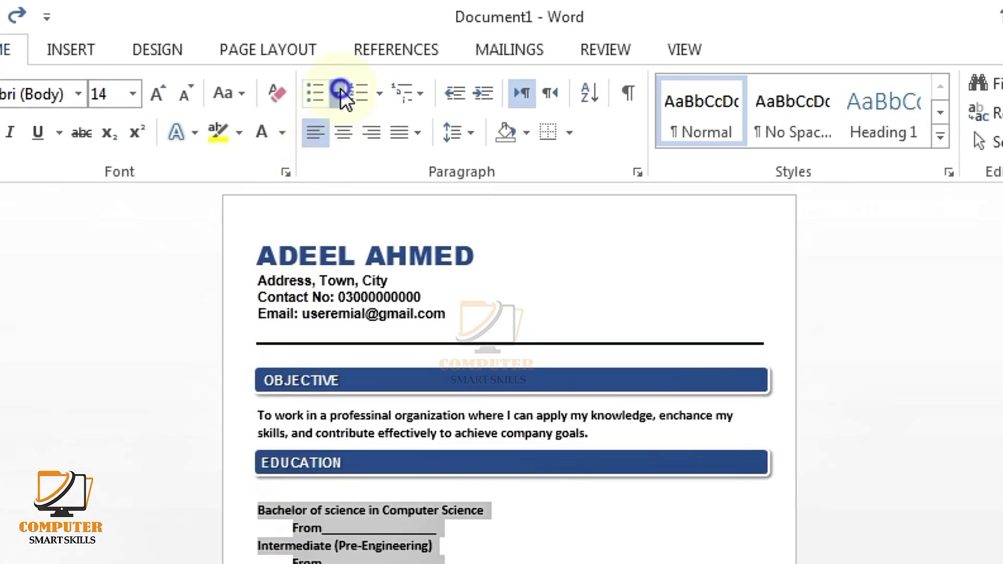
click(339, 94)
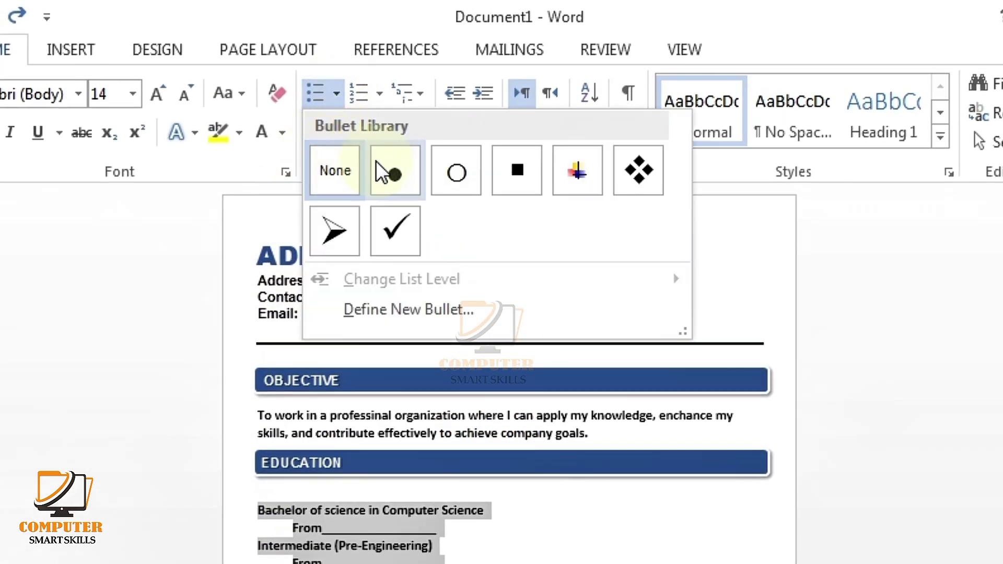
click(396, 165)
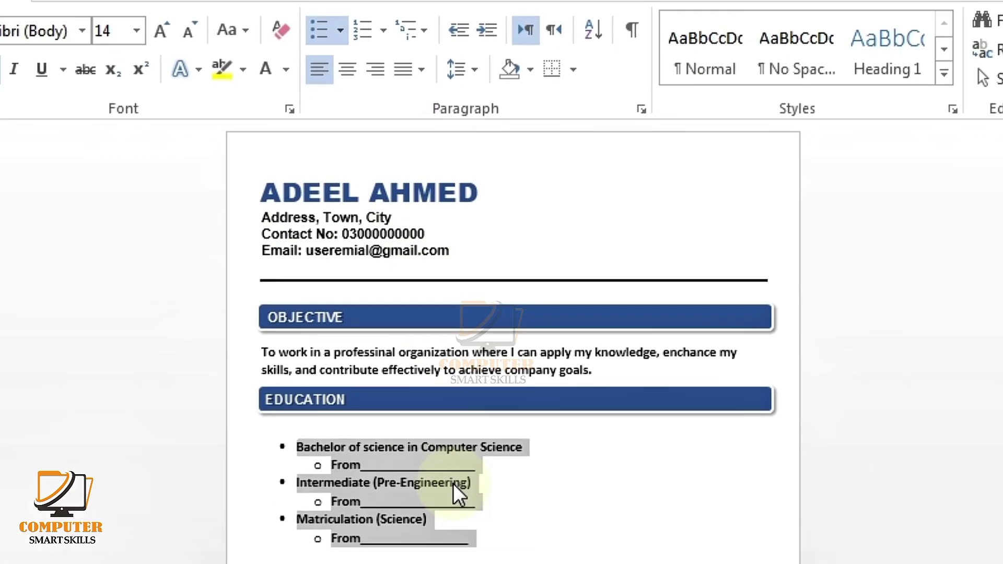
click(524, 495)
Step: Shrink the empty line under the EDUCATION bar down to 5 pt
click(410, 352)
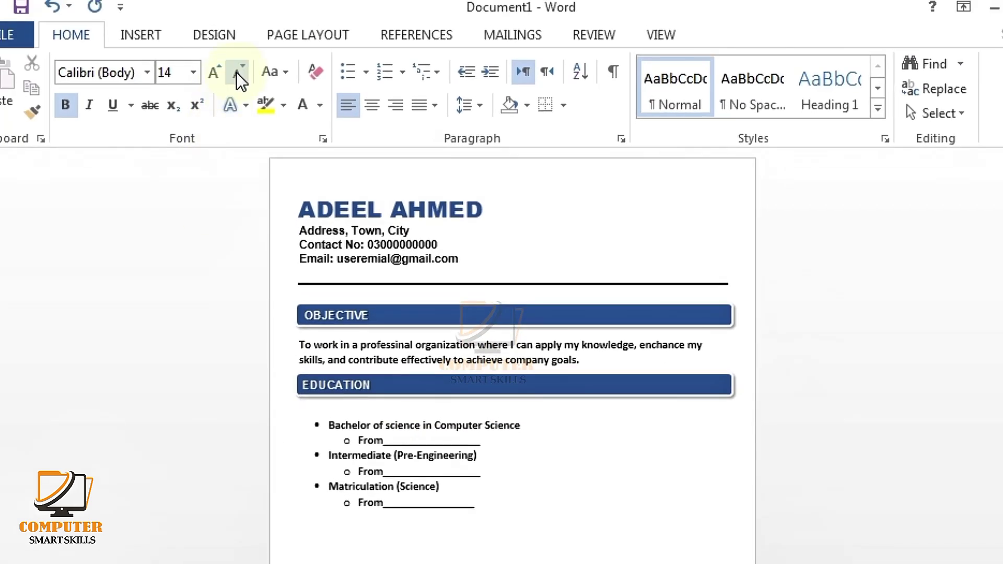
click(238, 73)
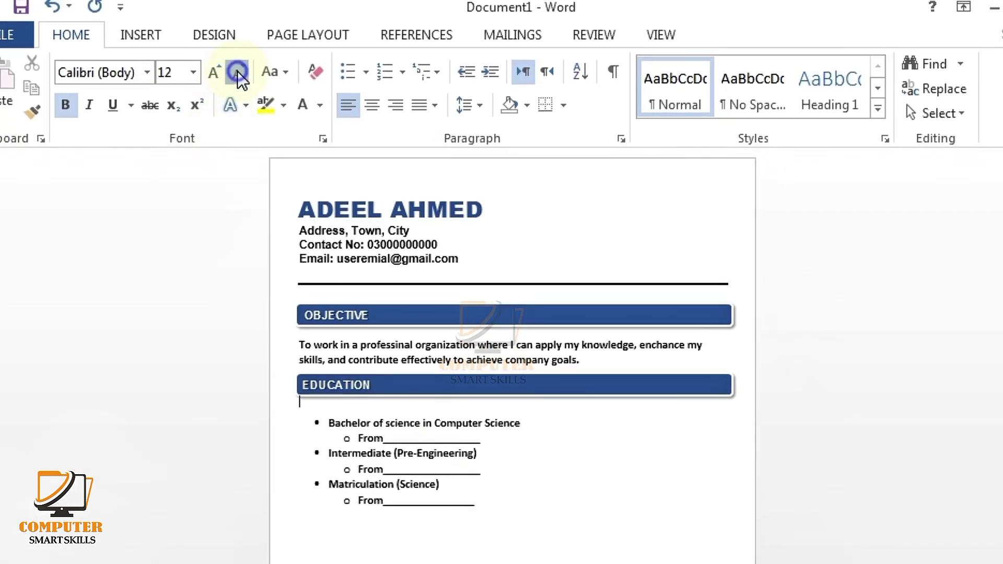
click(237, 73)
click(237, 73)
click(238, 74)
click(238, 74)
click(238, 75)
click(238, 74)
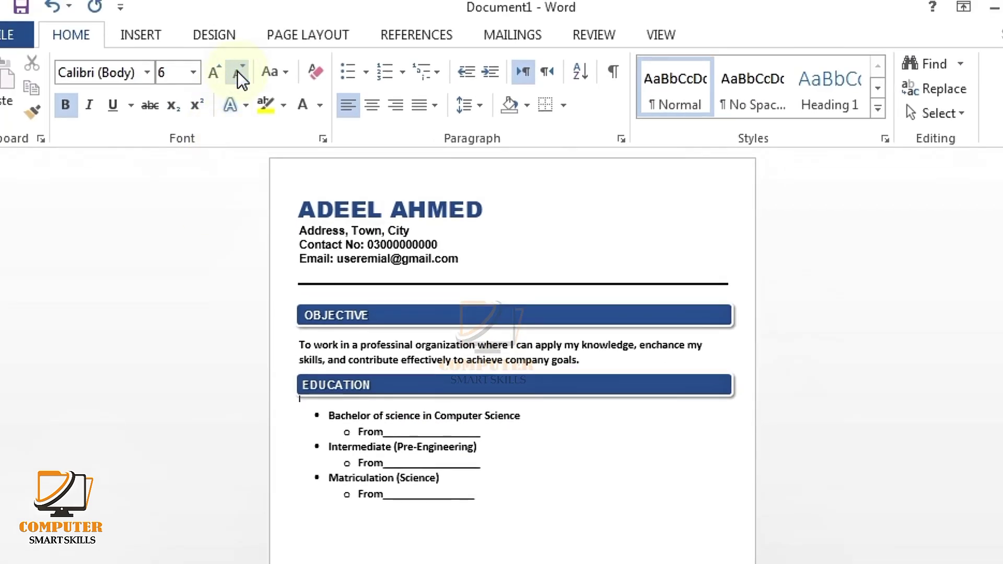
click(239, 78)
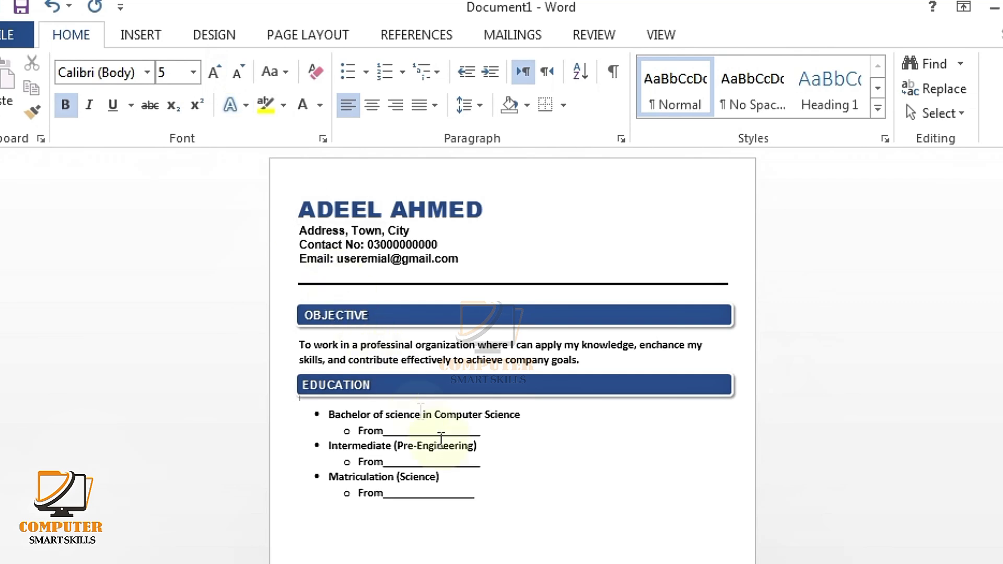
click(472, 492)
click(586, 392)
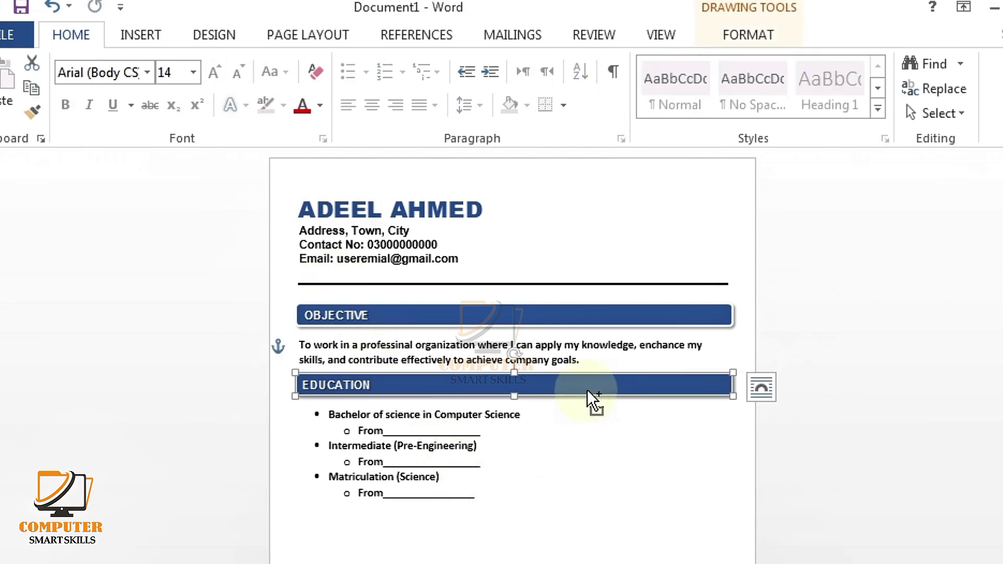
Step: Copy the EDUCATION bar and its label below the list, relabelled EXPERIENCE
mouse_move(592, 398)
mouse_down()
mouse_move(582, 524)
mouse_move(599, 538)
mouse_up()
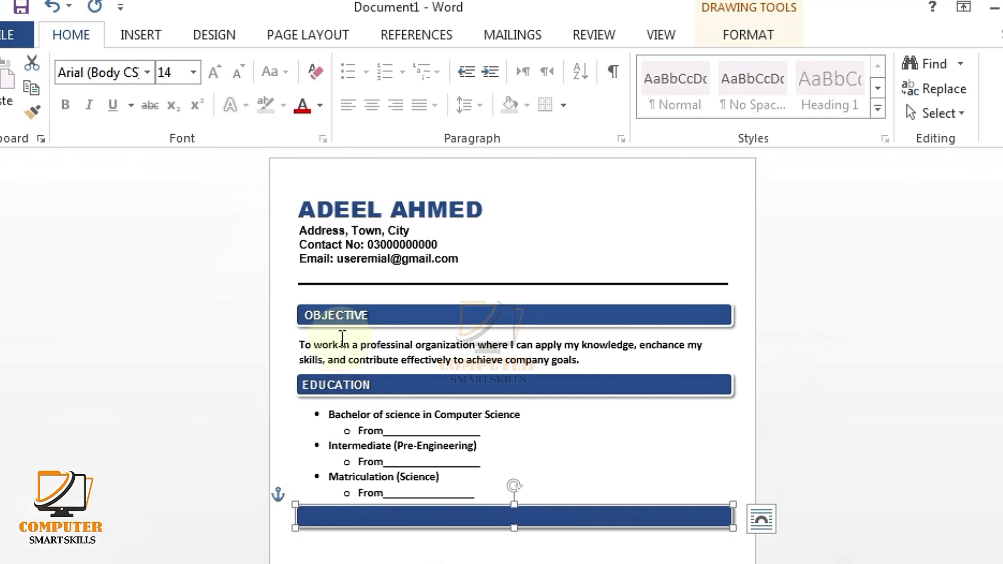
double_click(343, 391)
drag(343, 392, 334, 500)
text(E)
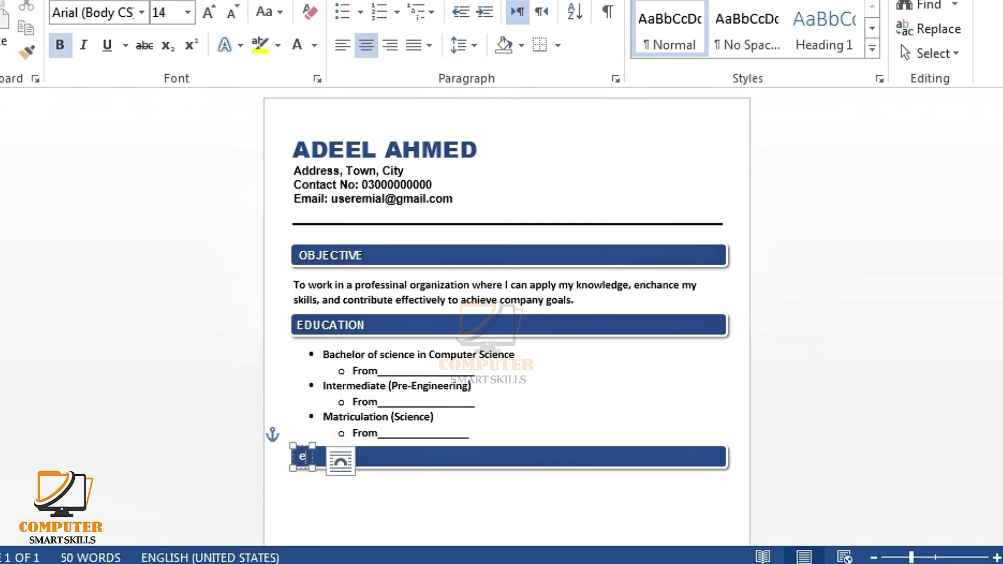
text(XPERIENCE)
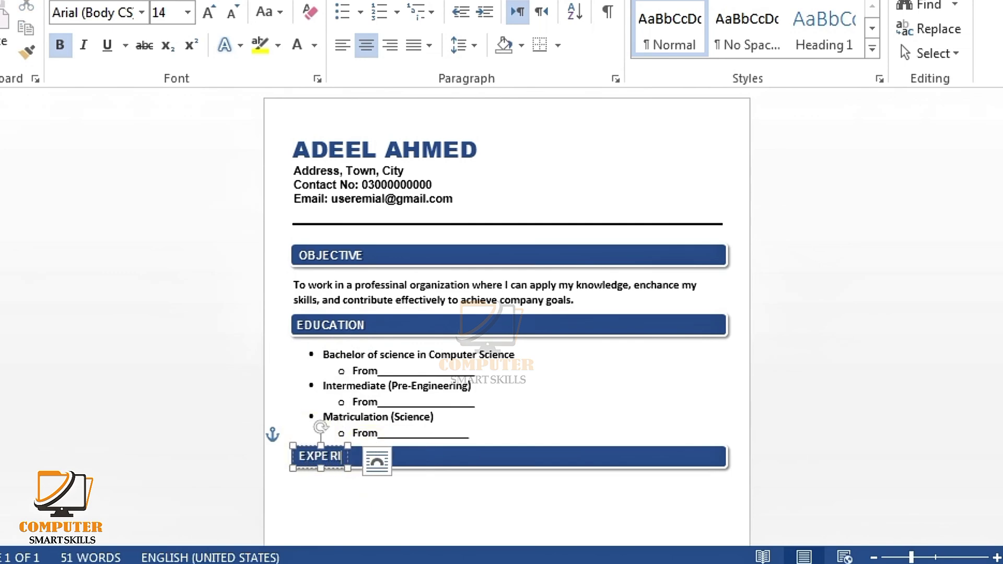
click(325, 444)
scroll(324, 444, down, 3)
scroll(311, 376, down, 1)
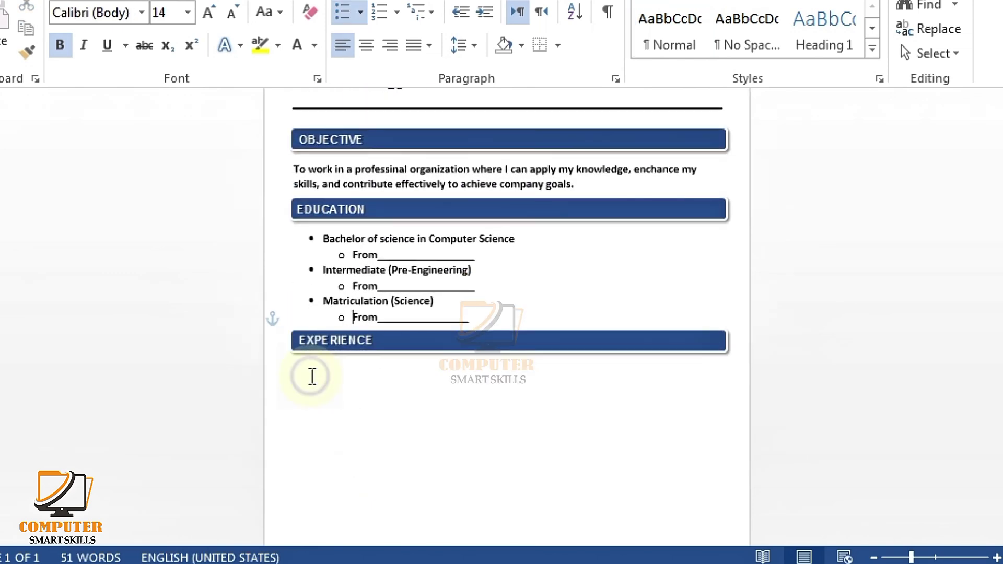
Step: Write the Frontend Developer entry with dates and its Responsive Websites and performance duty lines
click(308, 377)
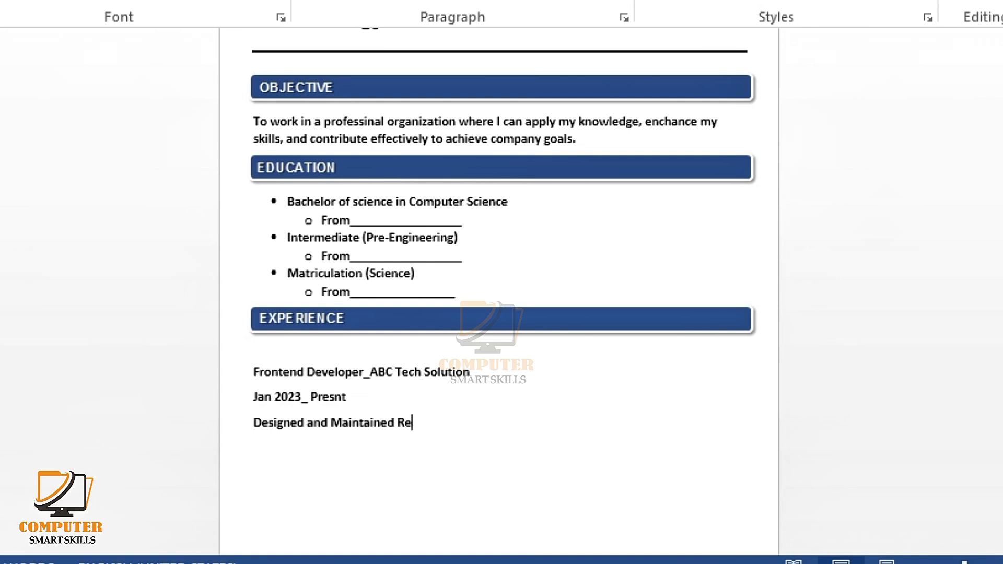
text(ive)
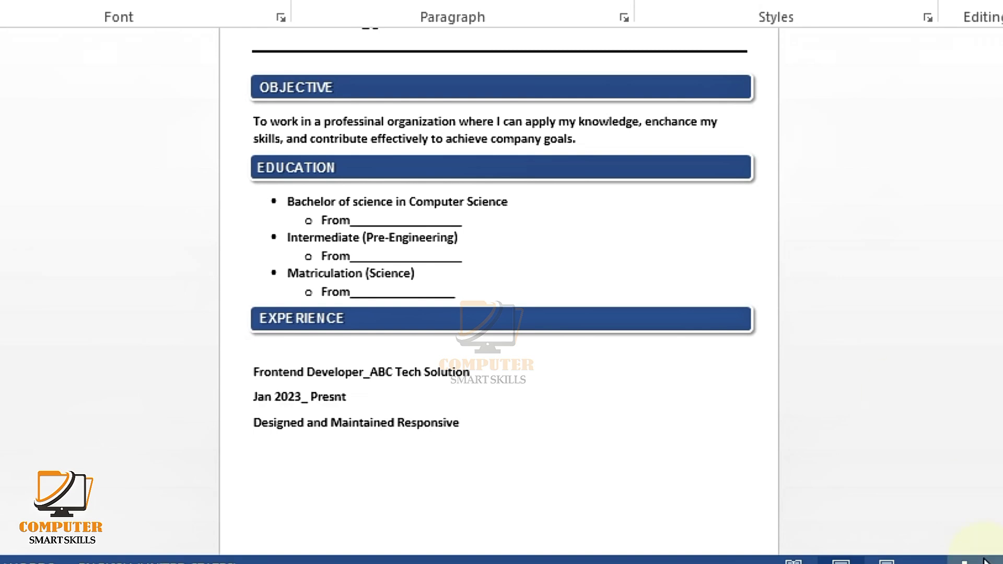
key(Return)
text(W)
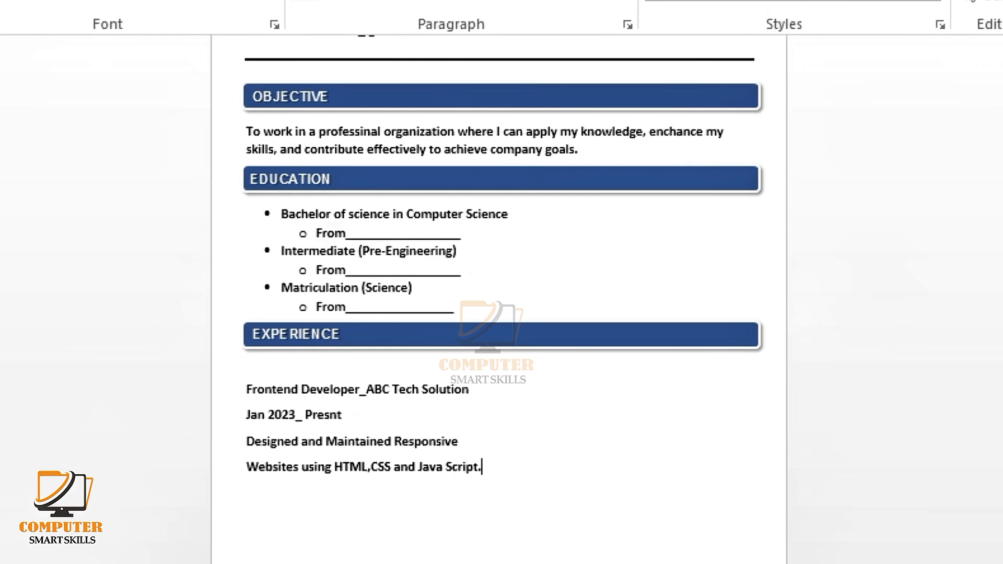
text(orated with teams to improve UI and we)
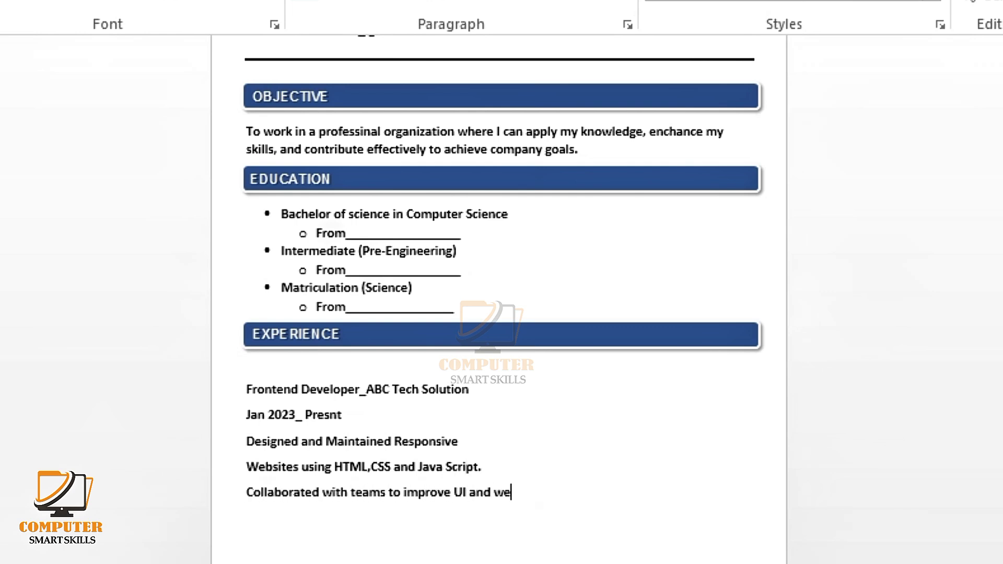
click(247, 466)
key(BackSpace)
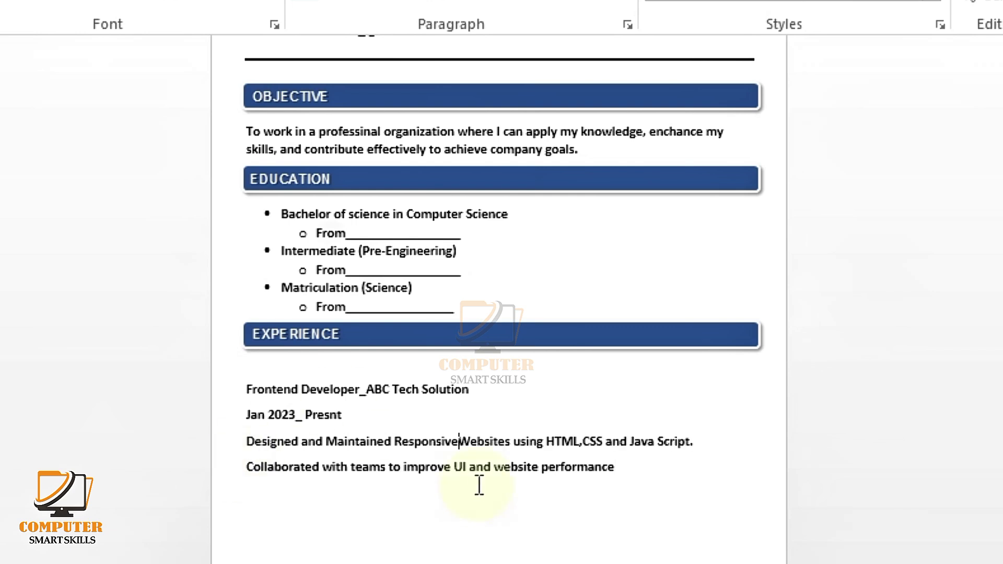
click(651, 470)
Step: Add the XYZ Software House internship from Jun 2021 with its basic web design duty
key(Return)
text(Inter_XYZ Software House)
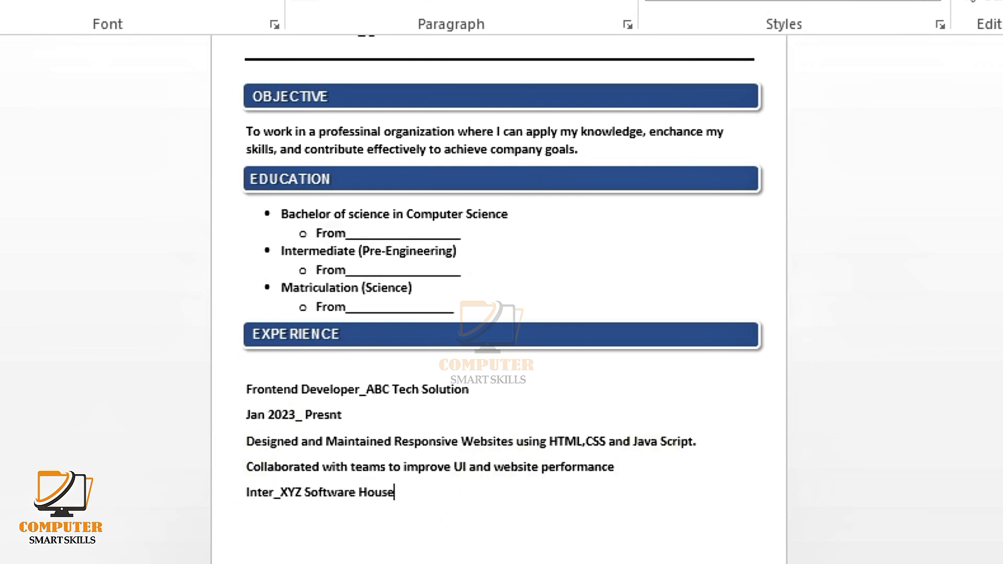
key(Return)
text(Jun 2021 _ Dec 2022)
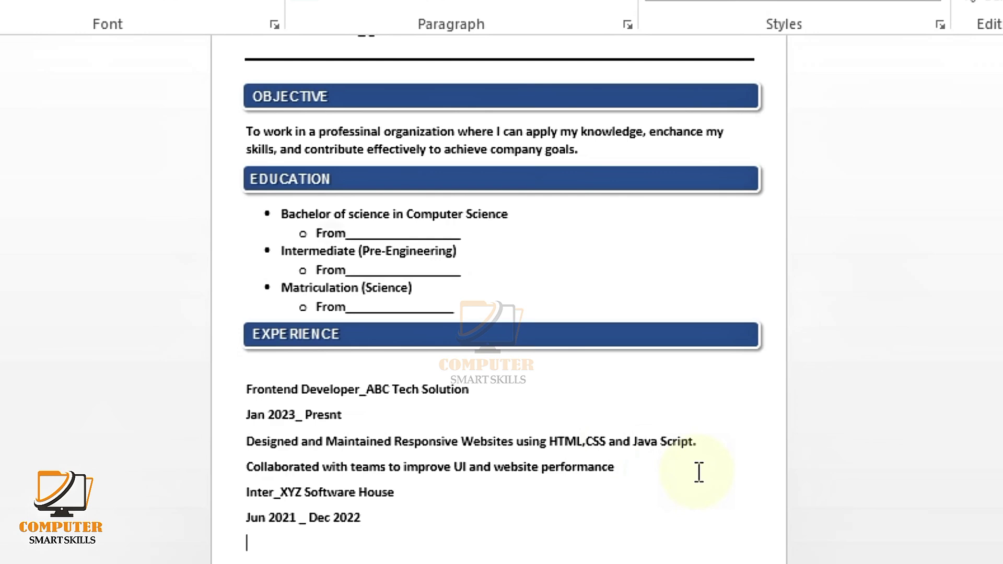
scroll(699, 472, down, 2)
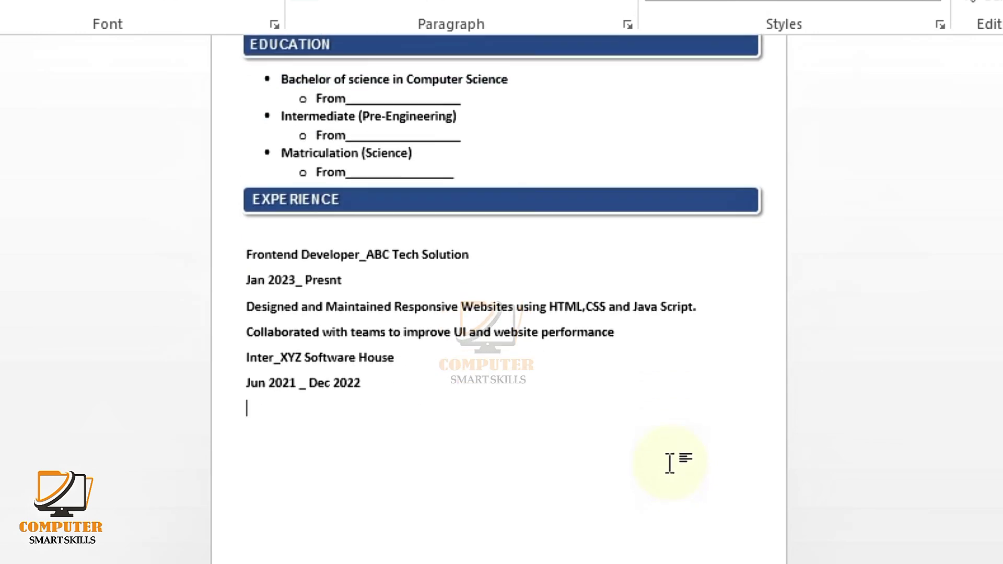
text(Assisted in badic web design and testing.)
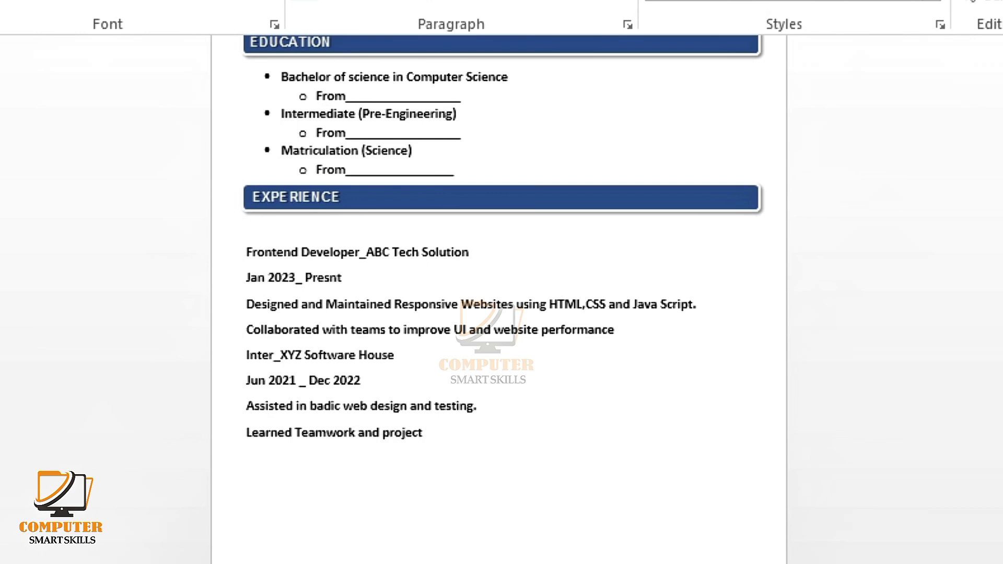
text(ent basics.)
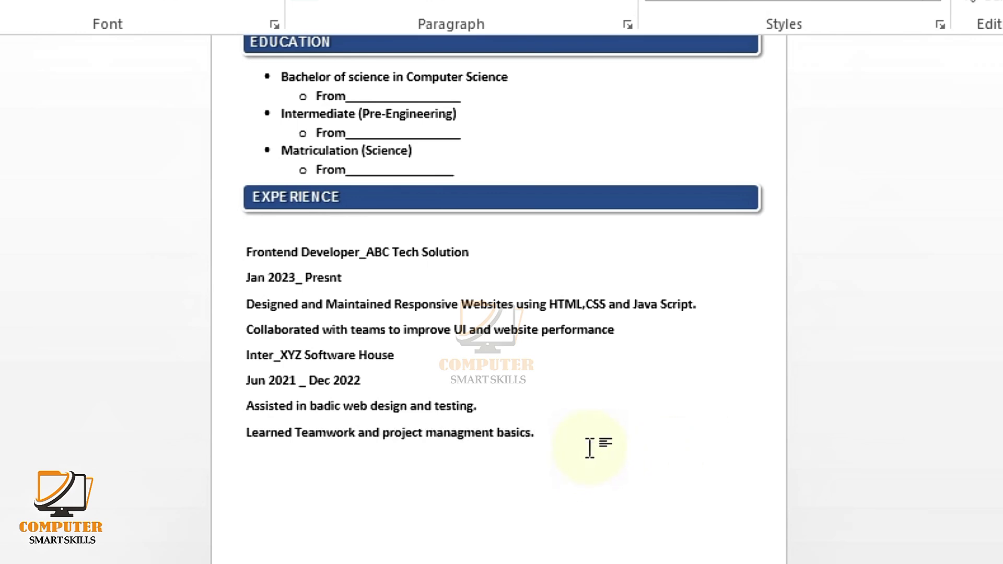
Step: Remove the space after paragraphs throughout the experience block
drag(590, 447, 235, 251)
click(432, 69)
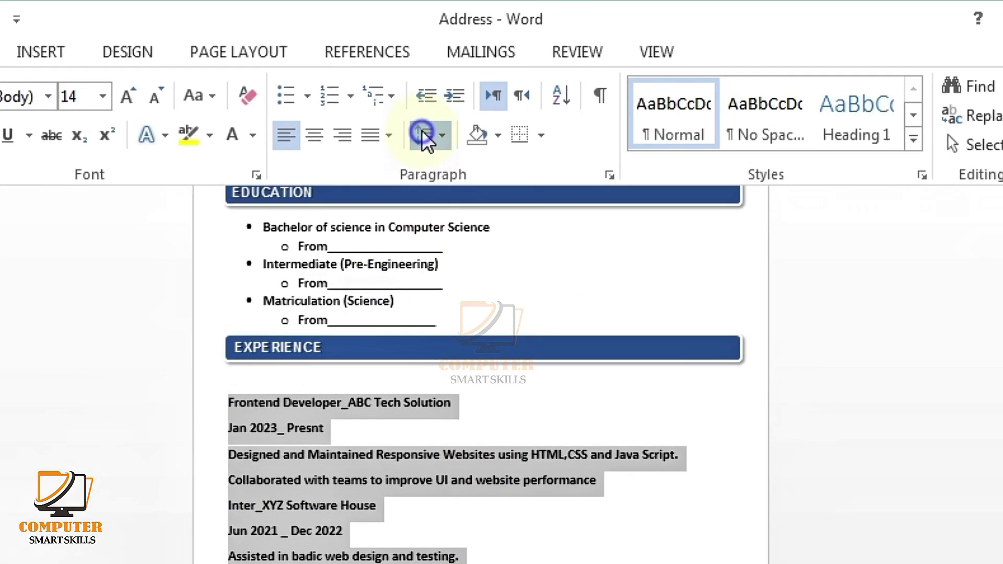
click(445, 336)
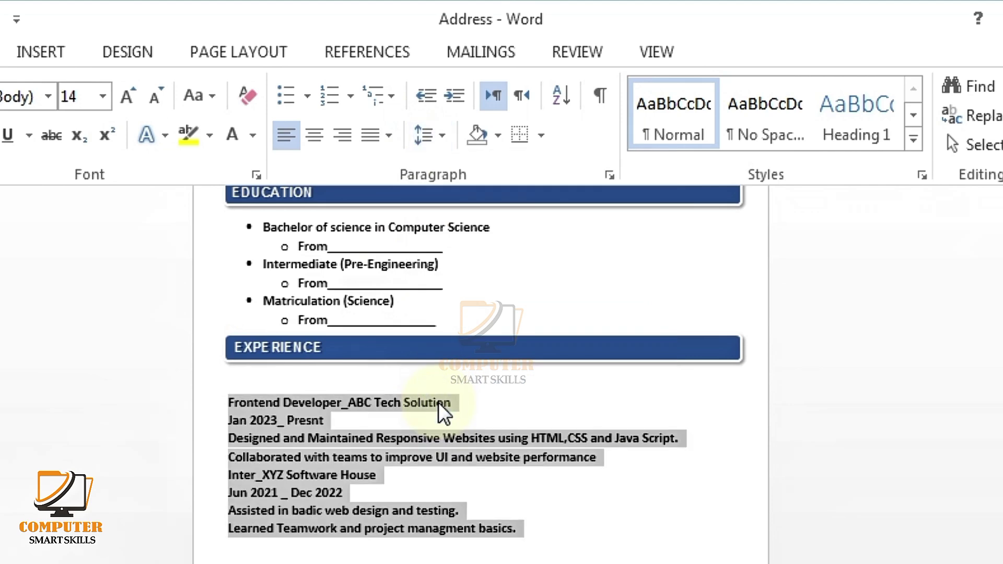
click(366, 528)
Step: Enlarge both job title and date pairs to 16 pt
drag(452, 404, 230, 385)
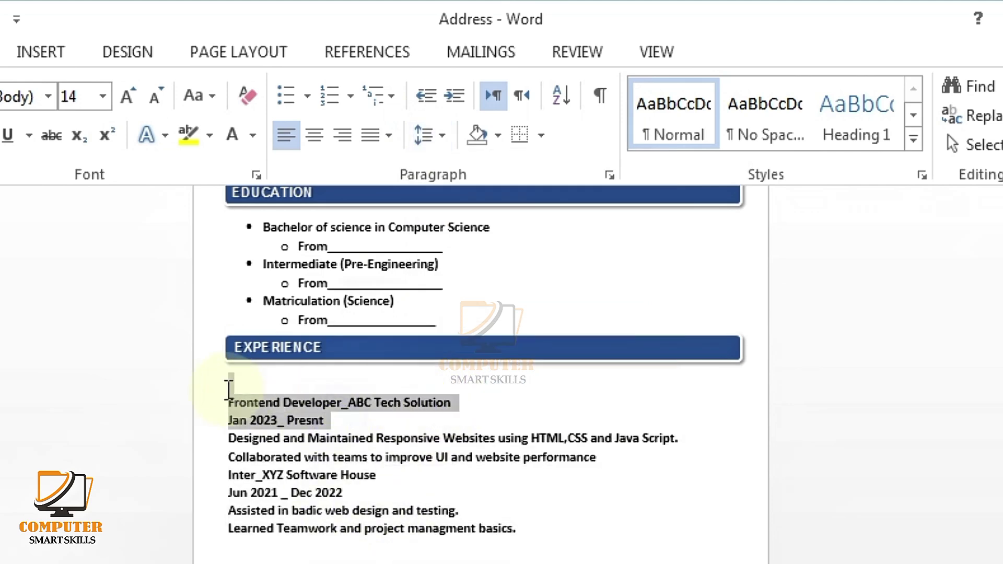
click(121, 100)
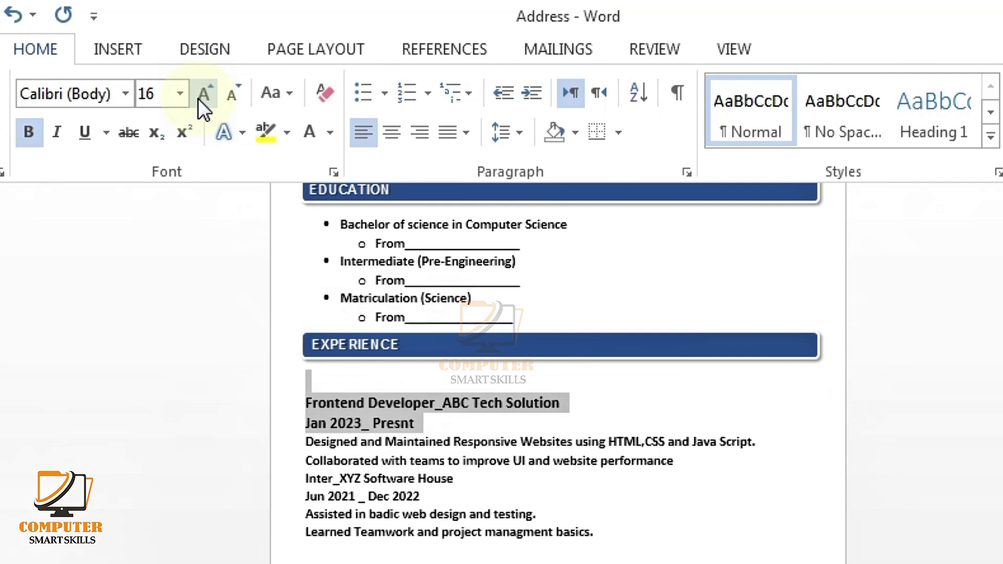
click(394, 546)
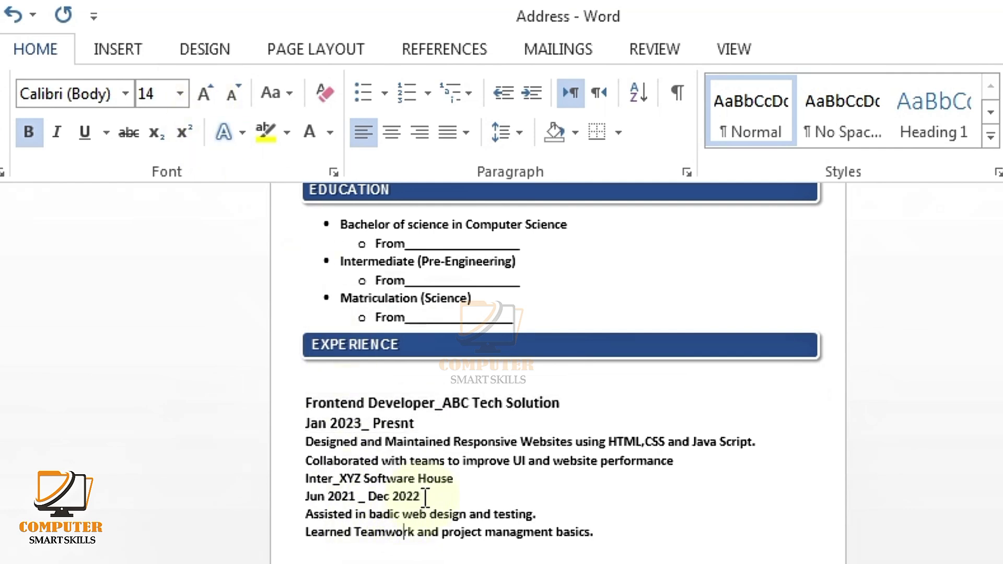
drag(421, 497, 305, 477)
click(202, 93)
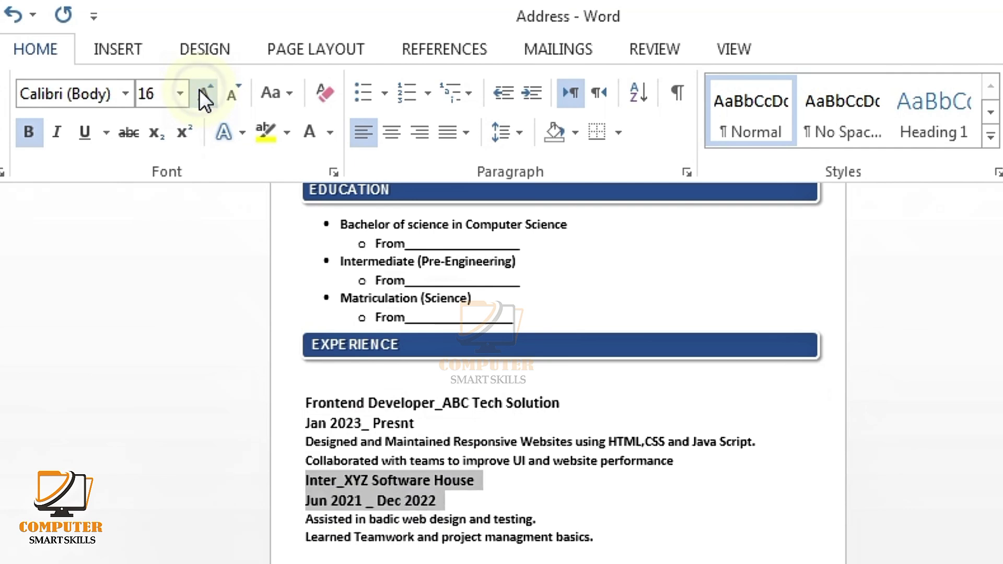
click(449, 537)
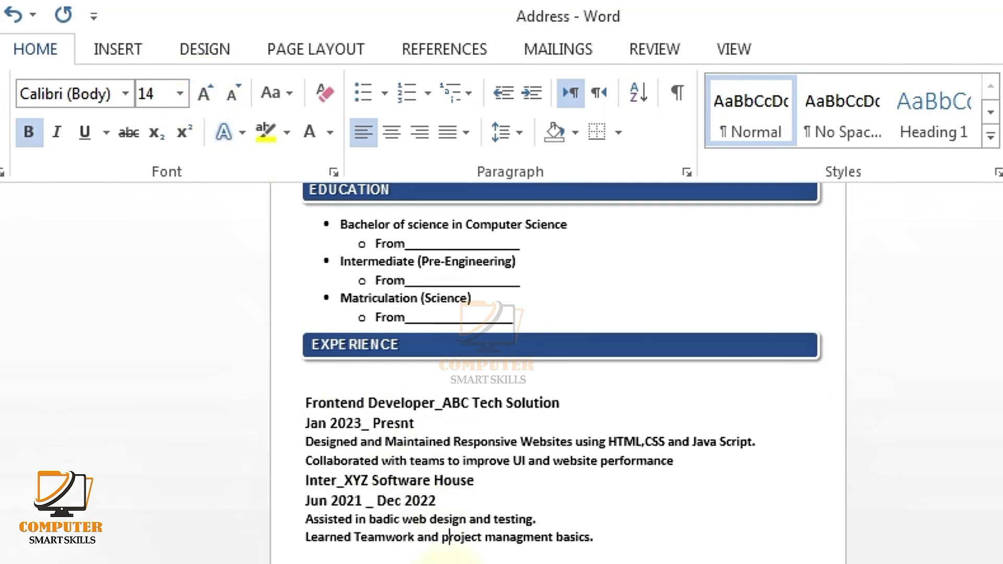
Step: Remove bold from both jobs' duty lines
drag(677, 465, 307, 443)
click(30, 135)
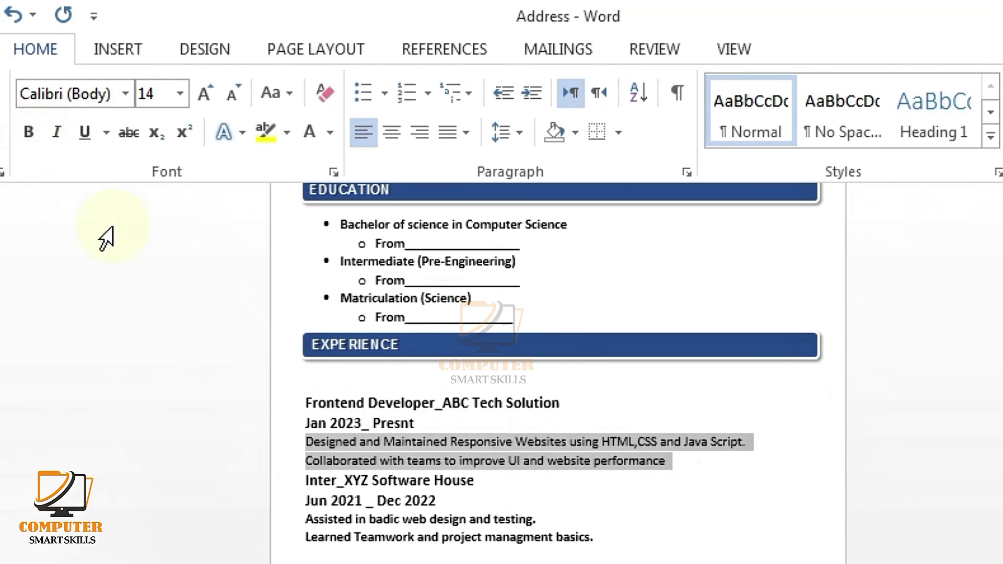
click(486, 537)
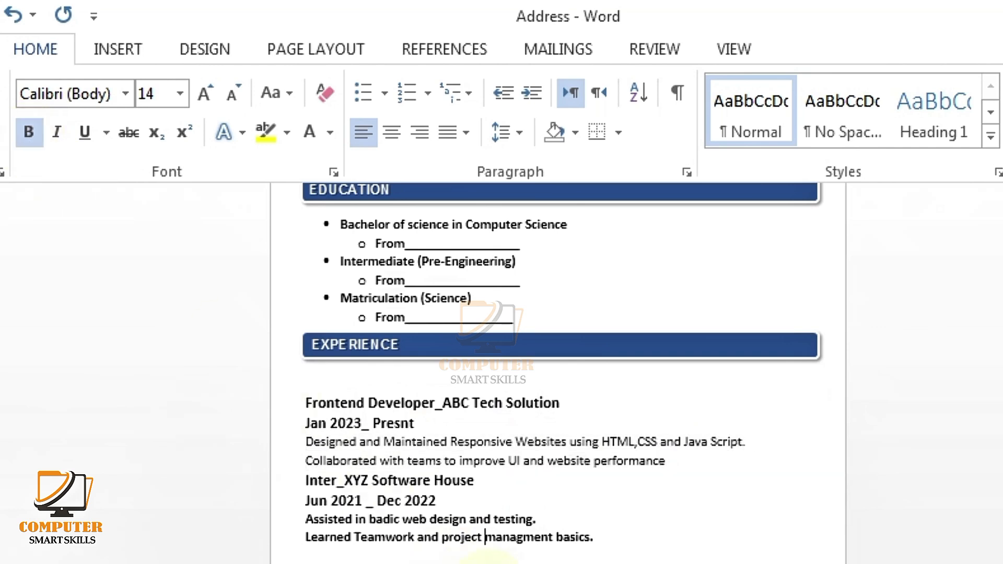
drag(602, 537, 307, 519)
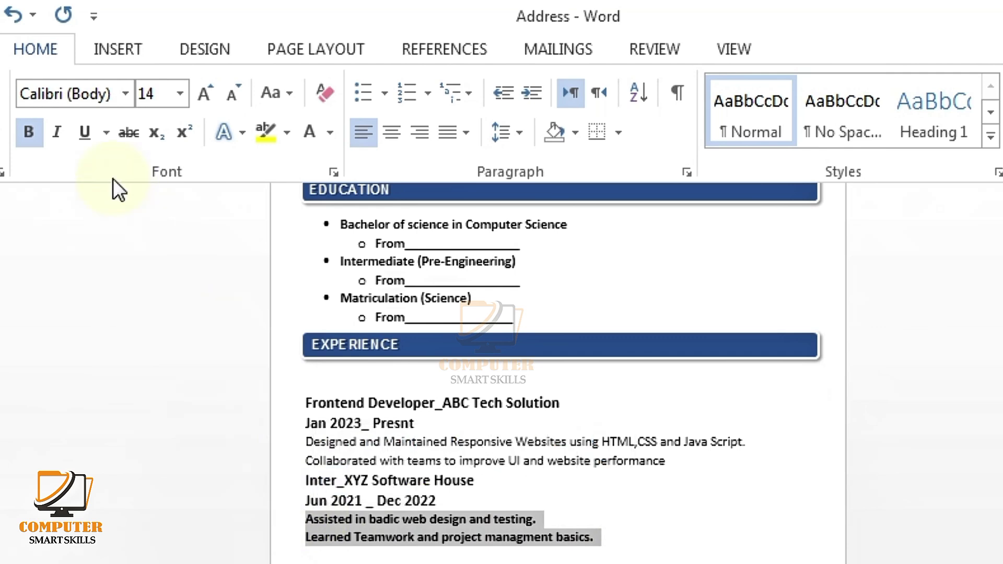
click(26, 135)
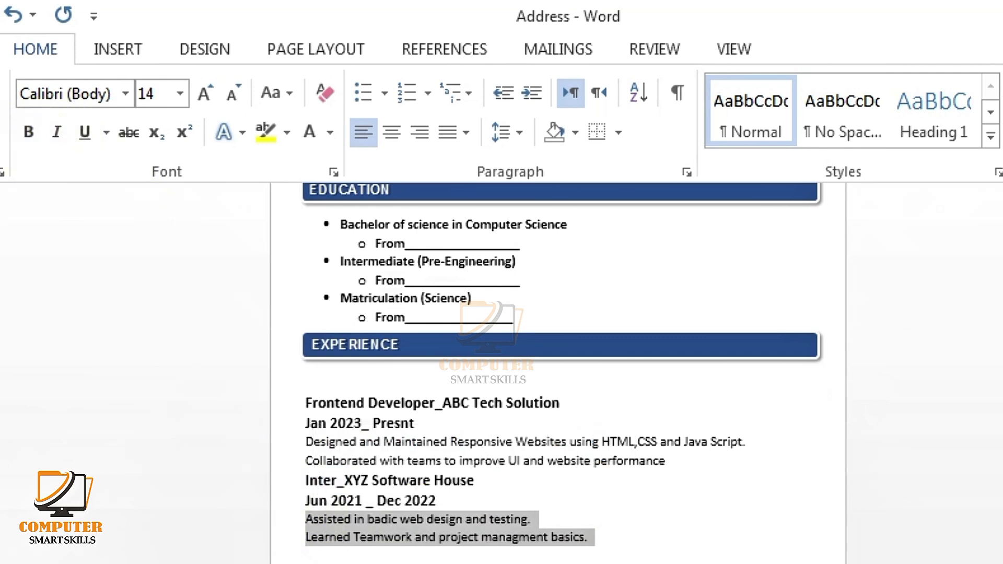
Step: Give all four Experience duty lines round bullets
drag(595, 538, 306, 520)
click(385, 93)
click(382, 175)
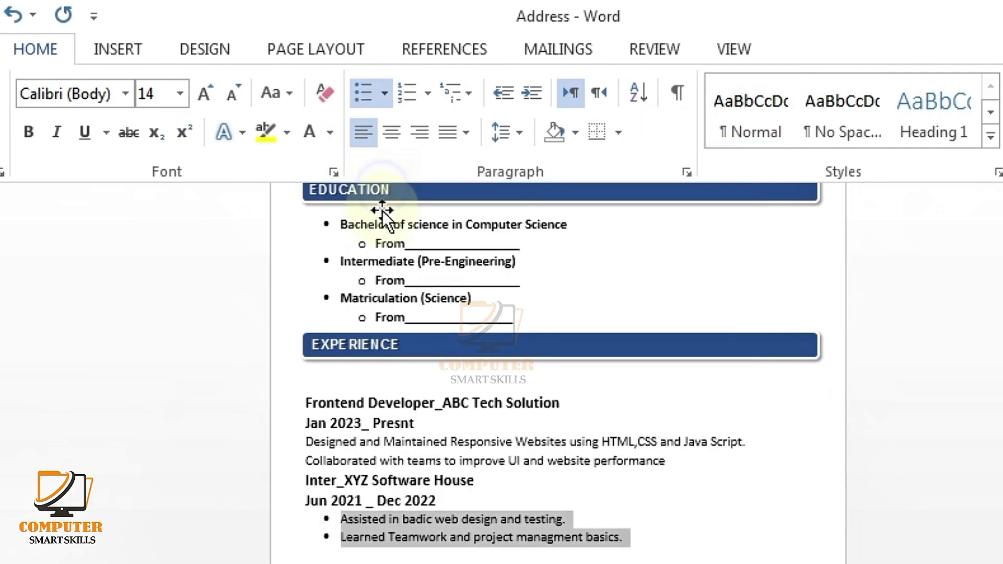
click(440, 538)
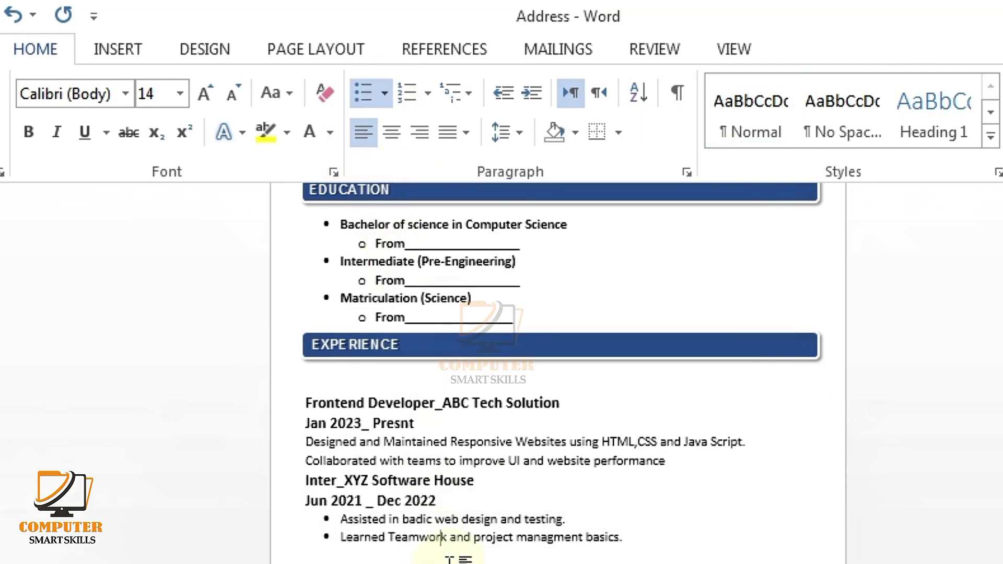
click(688, 460)
drag(688, 460, 304, 442)
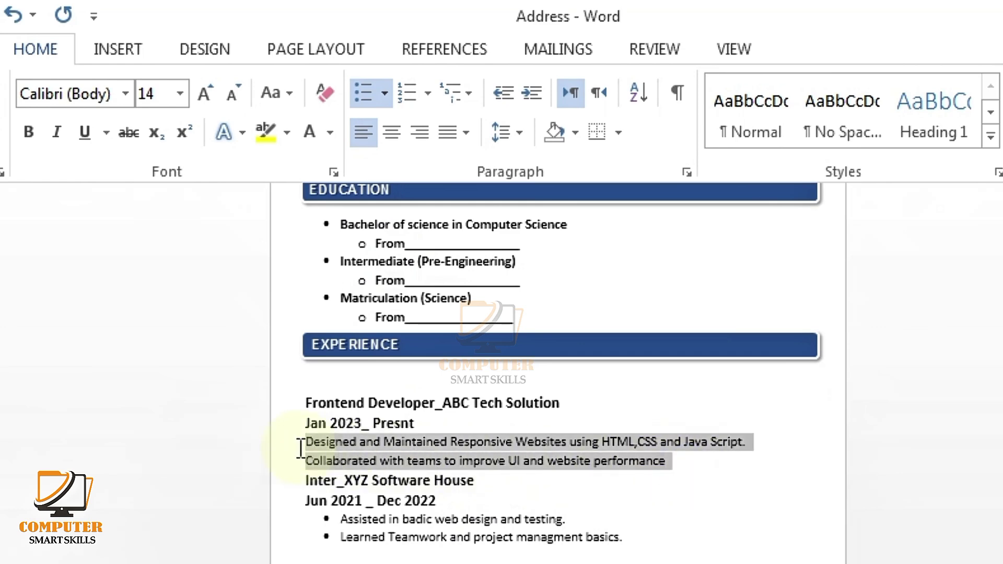
click(363, 95)
click(463, 539)
Step: Shrink the blank line under the EXPERIENCE bar to its minimum size
scroll(463, 539, down, 1)
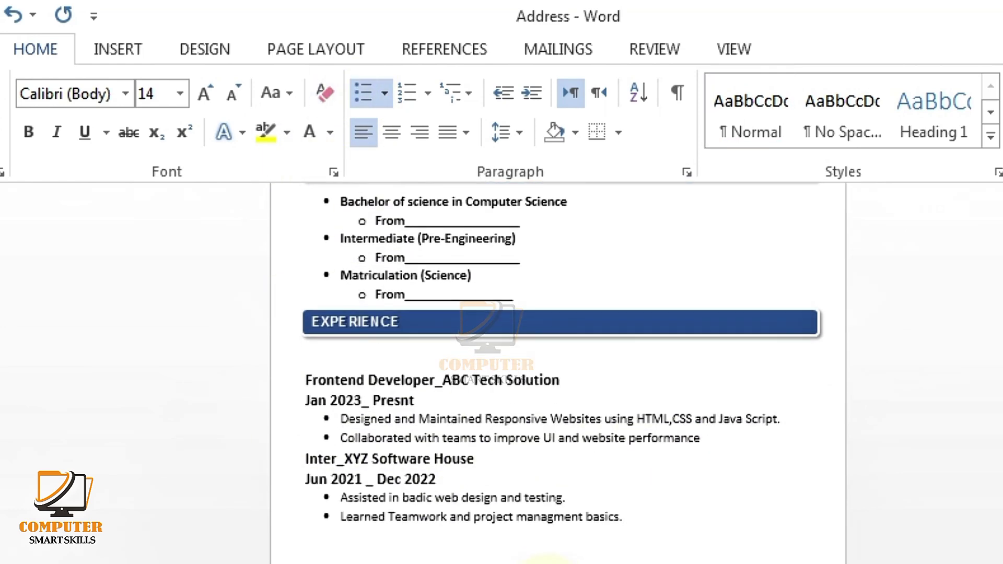
key(End)
click(444, 355)
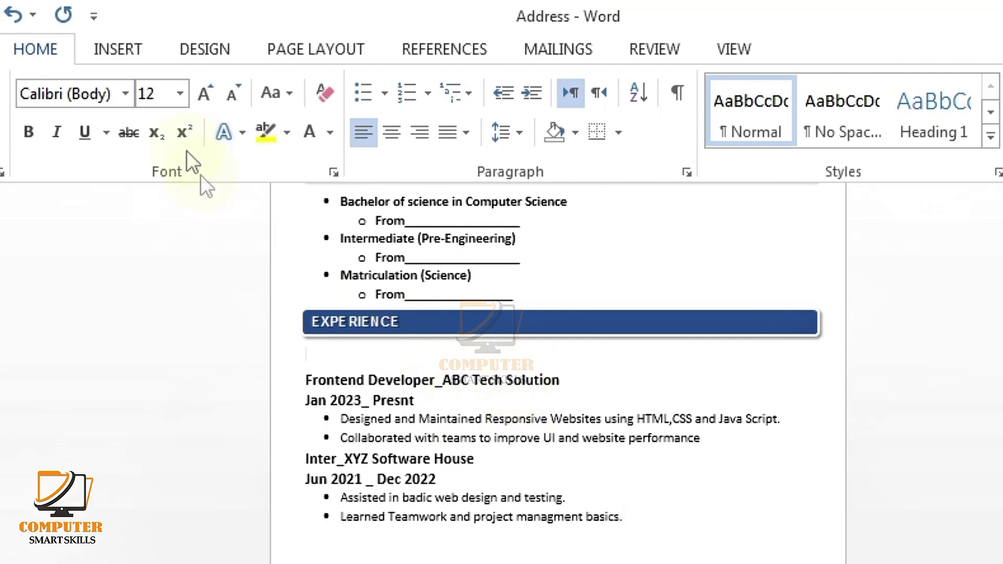
click(221, 99)
click(221, 99)
click(221, 98)
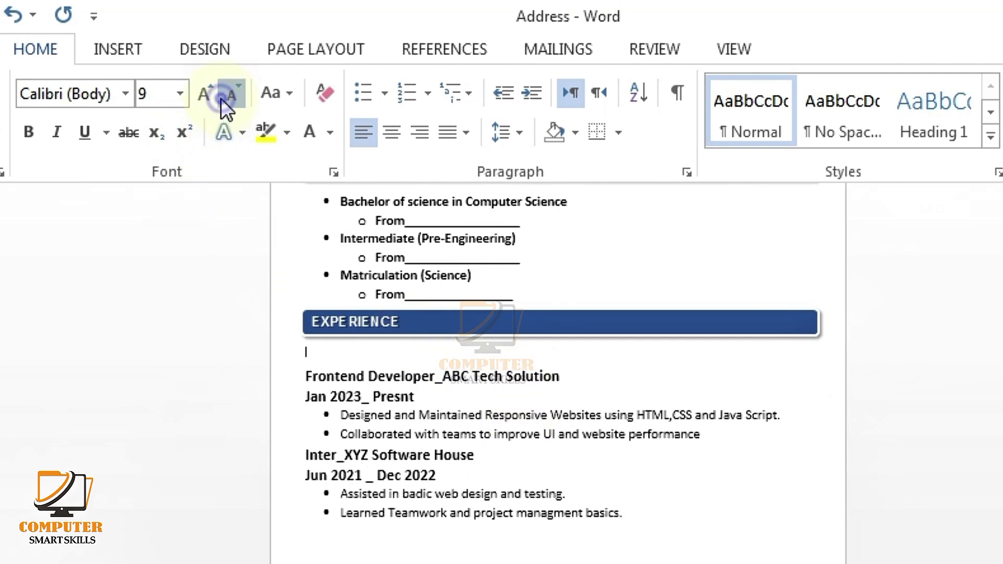
click(221, 98)
click(221, 98)
click(221, 98)
click(221, 98)
click(221, 98)
click(221, 98)
click(221, 99)
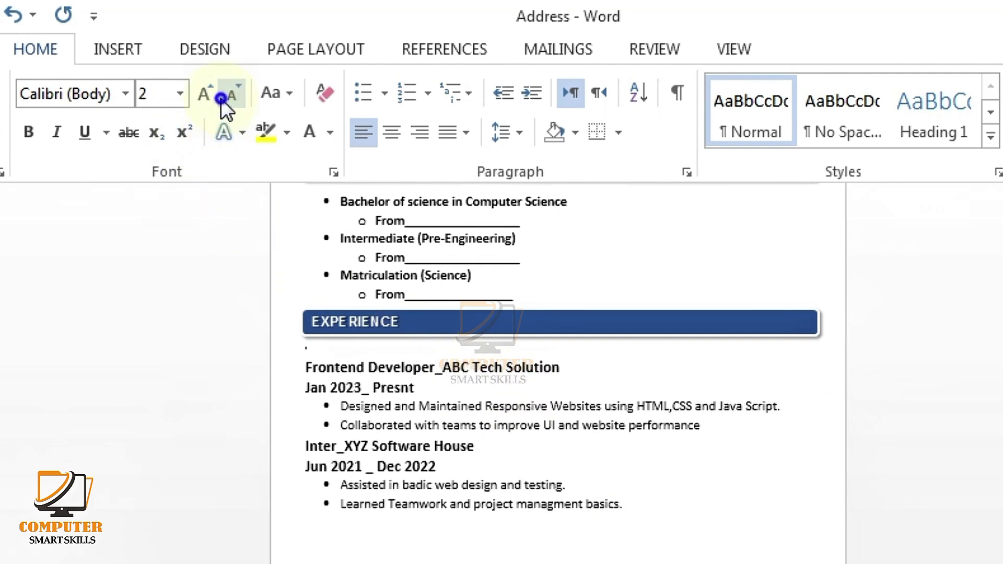
click(221, 99)
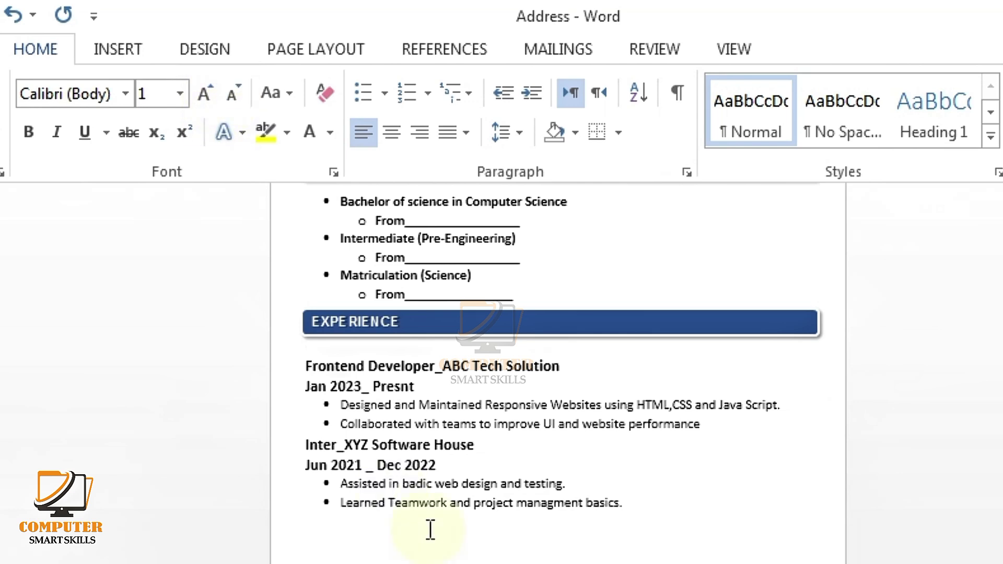
Step: Copy the blue bar and its EXPERIENCE heading below the last experience bullet
click(458, 530)
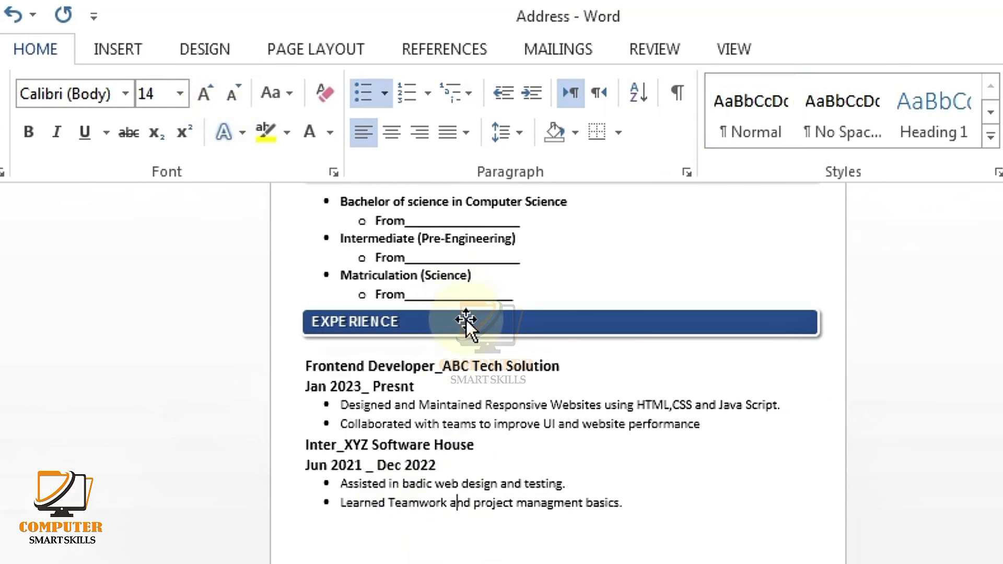
drag(472, 328, 457, 361)
drag(454, 440, 464, 514)
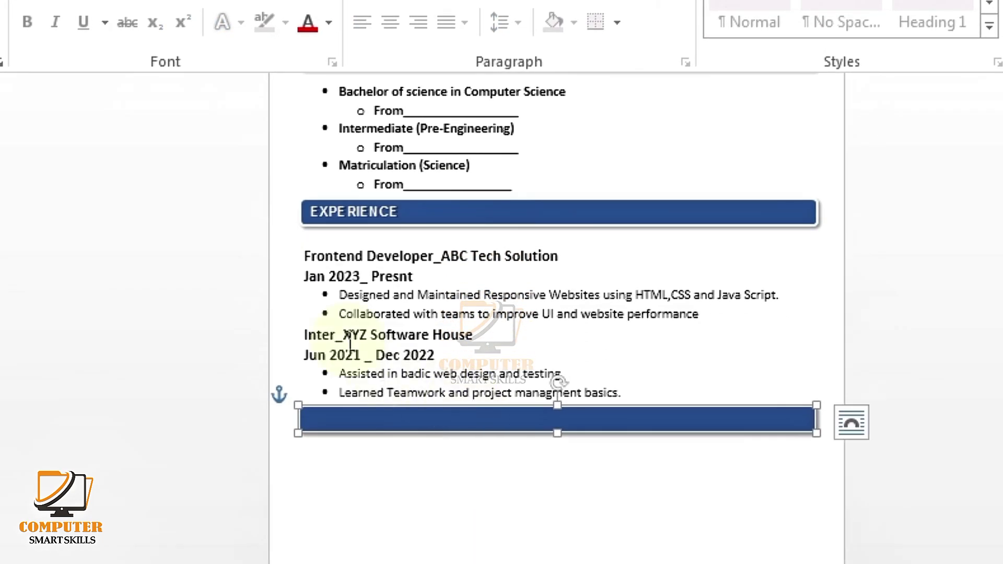
click(369, 221)
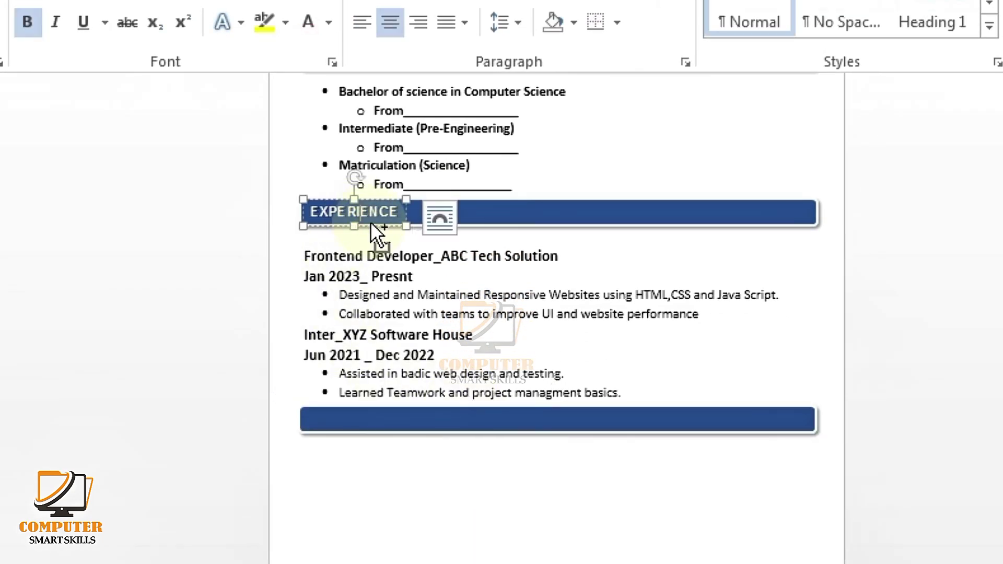
drag(370, 221, 282, 415)
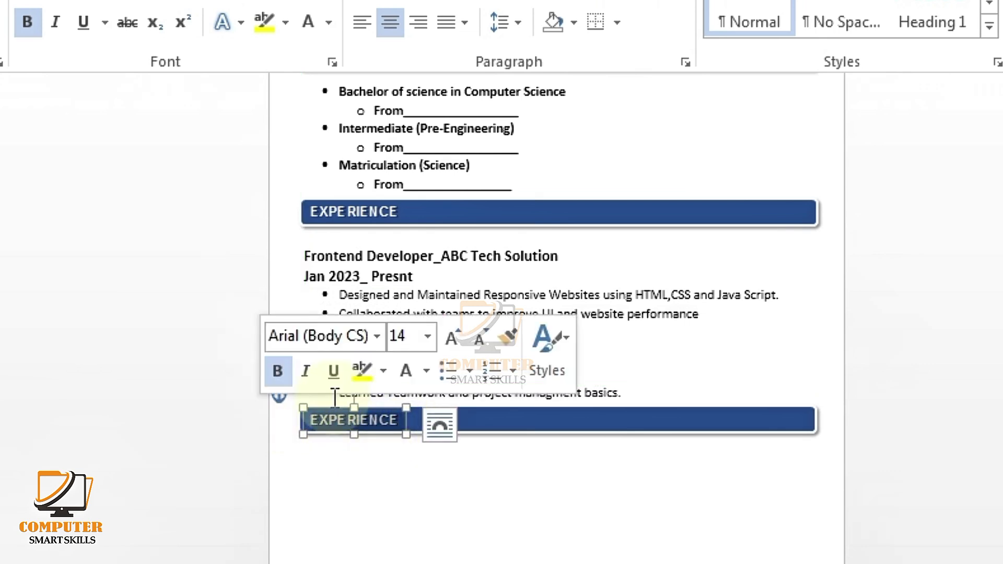
Step: Rename the new heading SKILLS and type the bold skills lines beneath it
key(BackSpace)
text(SKILLS)
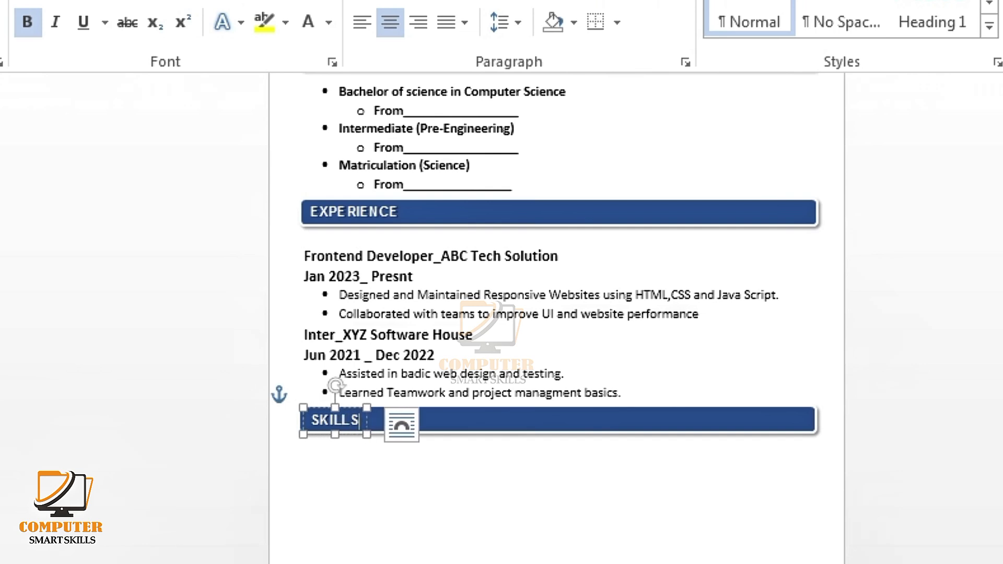
click(320, 454)
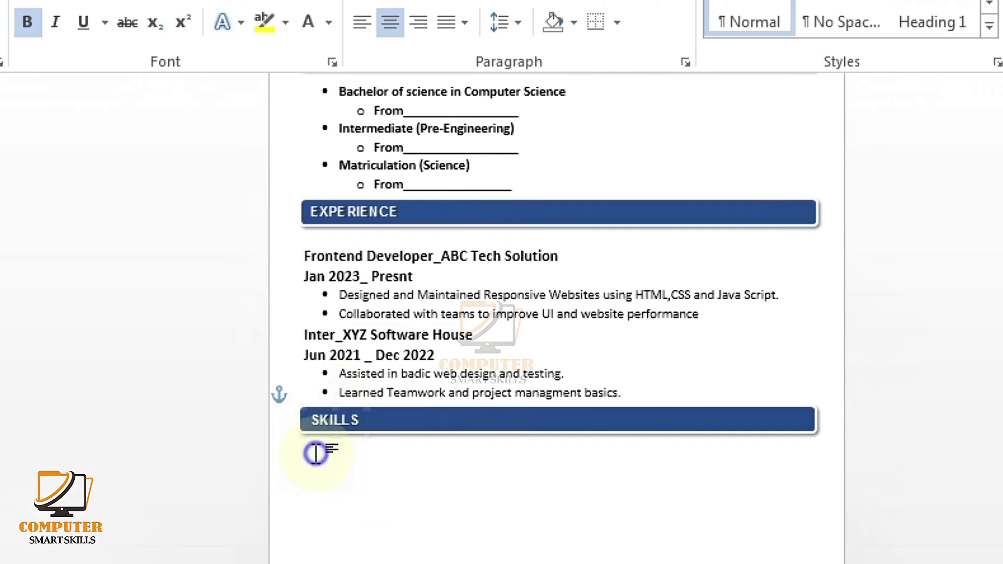
key(ctrl+b)
text(HTML. CSS, JavaScript)
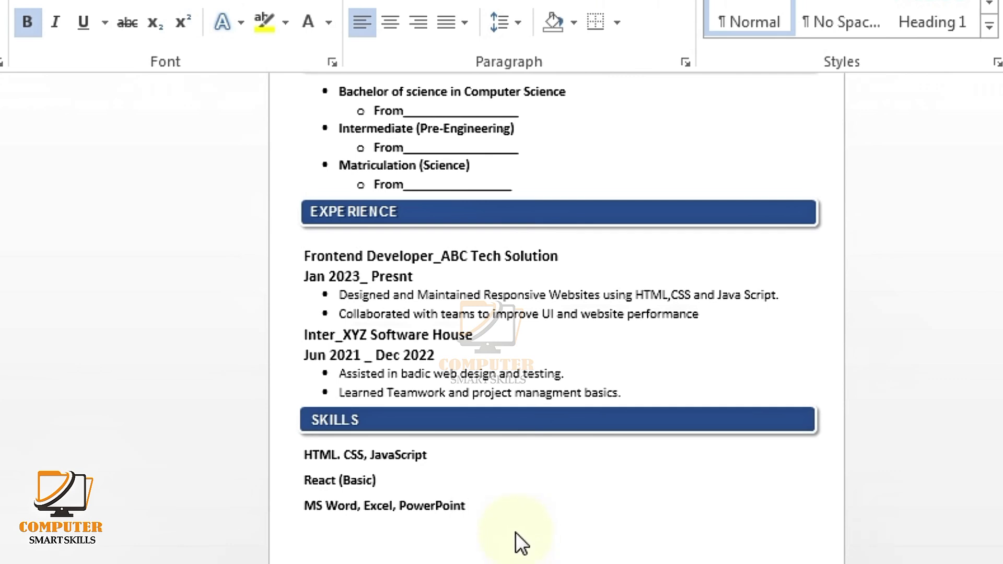
Step: Remove the space after paragraphs between the three skills lines
drag(483, 508, 311, 457)
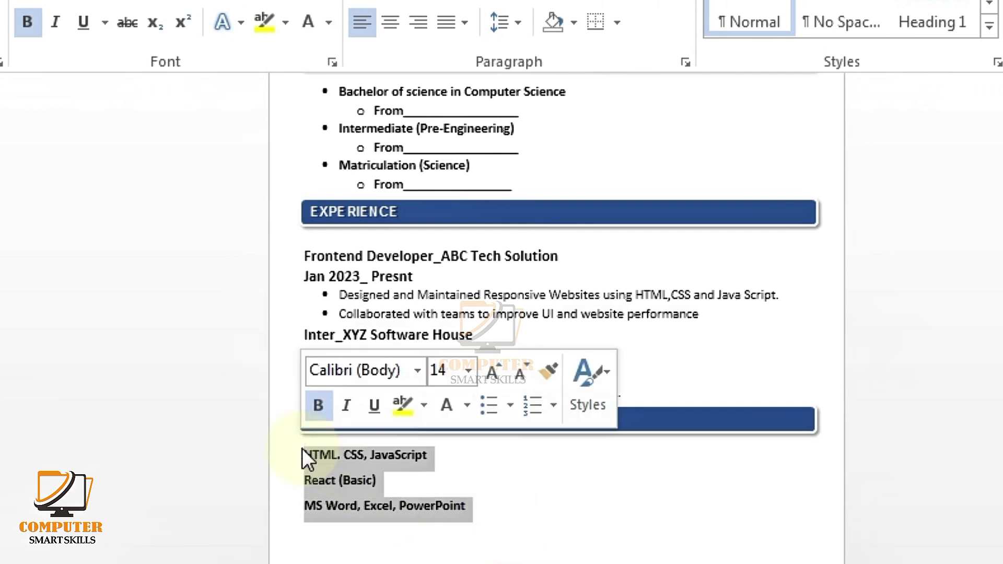
click(518, 55)
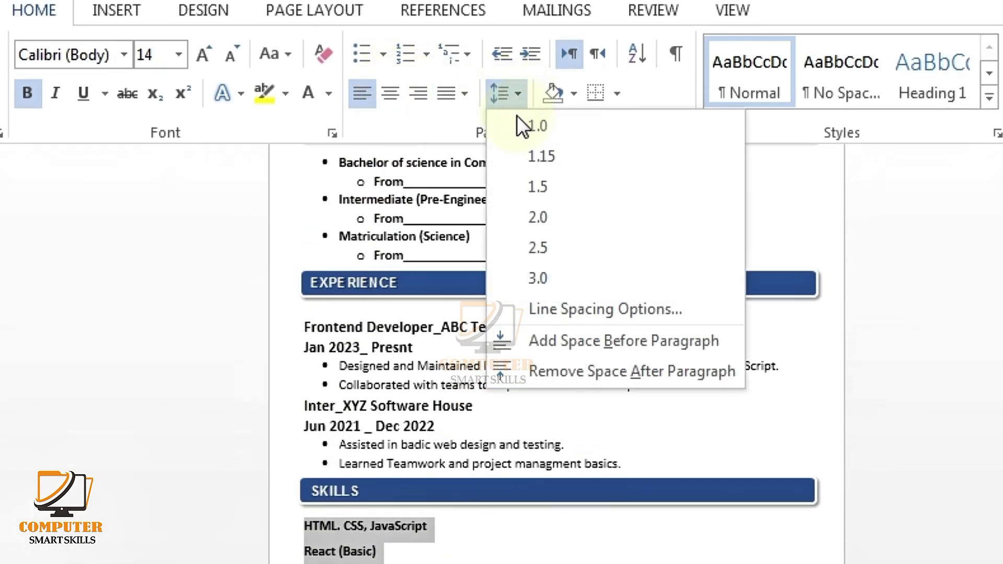
click(555, 375)
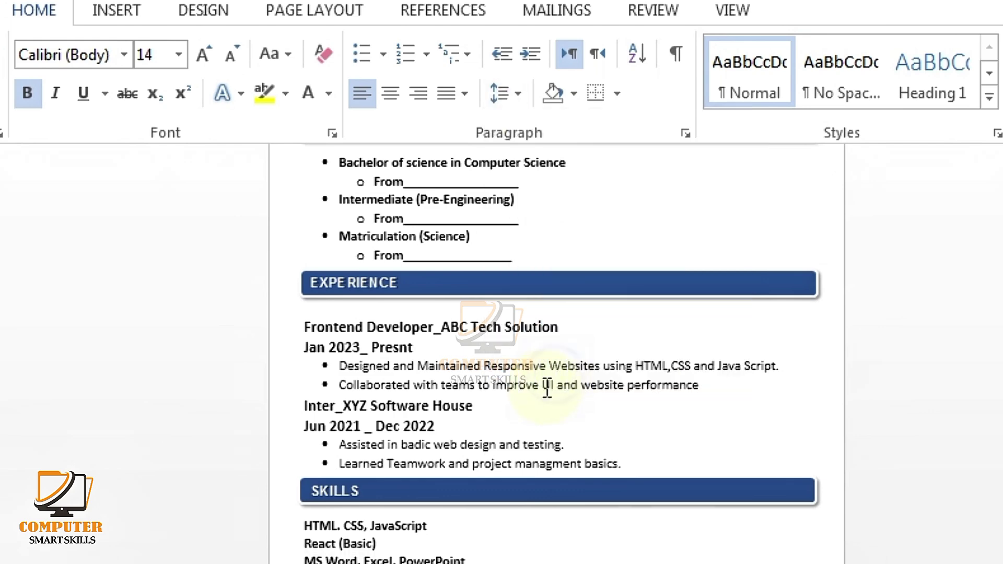
Step: Copy the SKILLS blue bar below the skills list
click(472, 562)
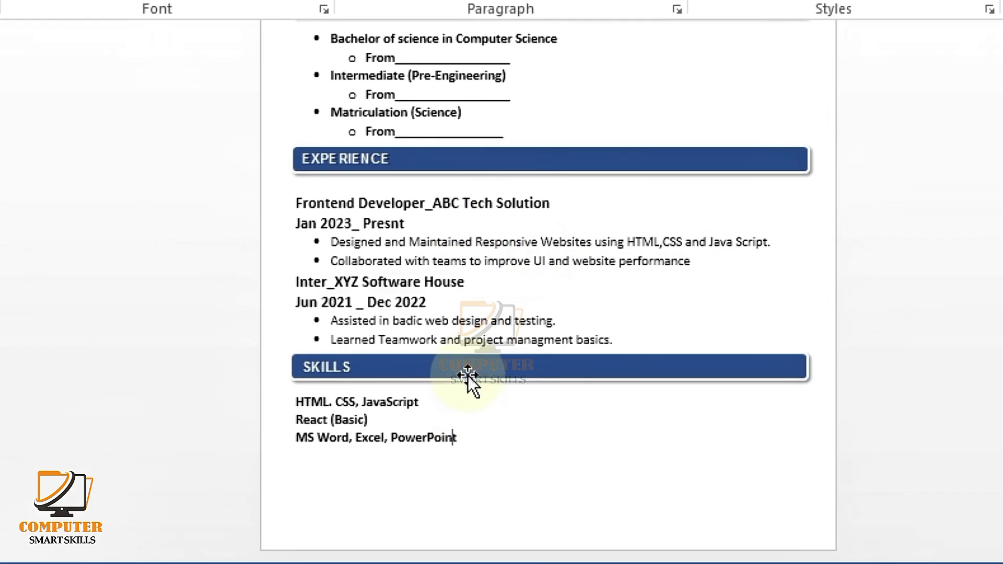
click(476, 499)
drag(468, 372, 469, 465)
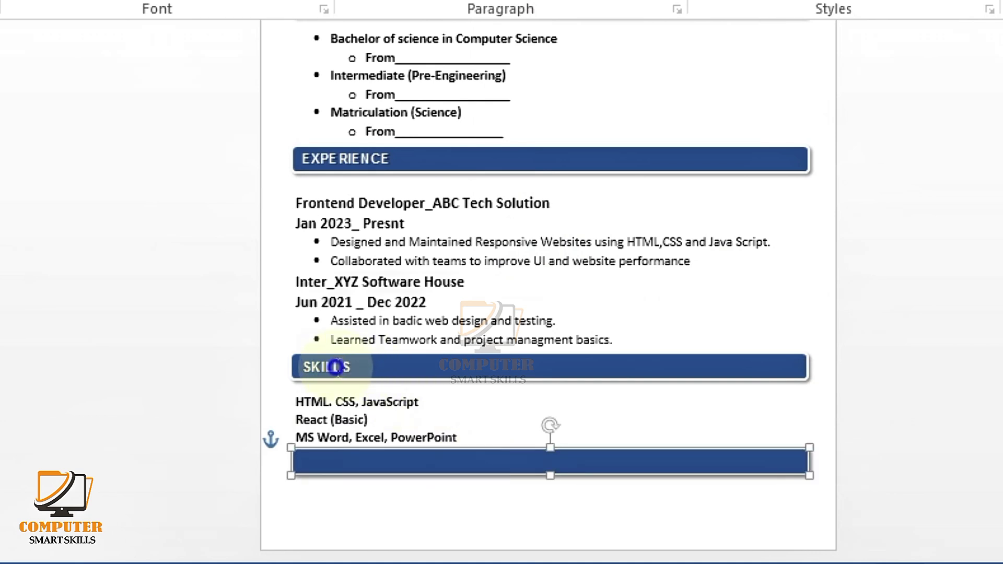
Step: Label the bottom bar REFERENCES and add 'Will be Provided upon request.' beneath it
click(336, 360)
drag(336, 352, 337, 448)
text(R)
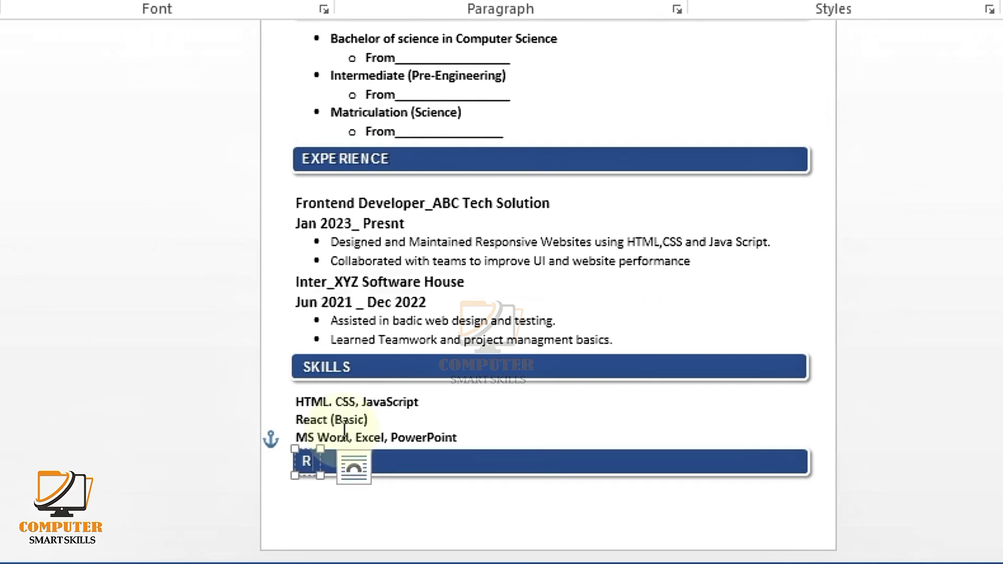
text(EFERENCES)
click(296, 506)
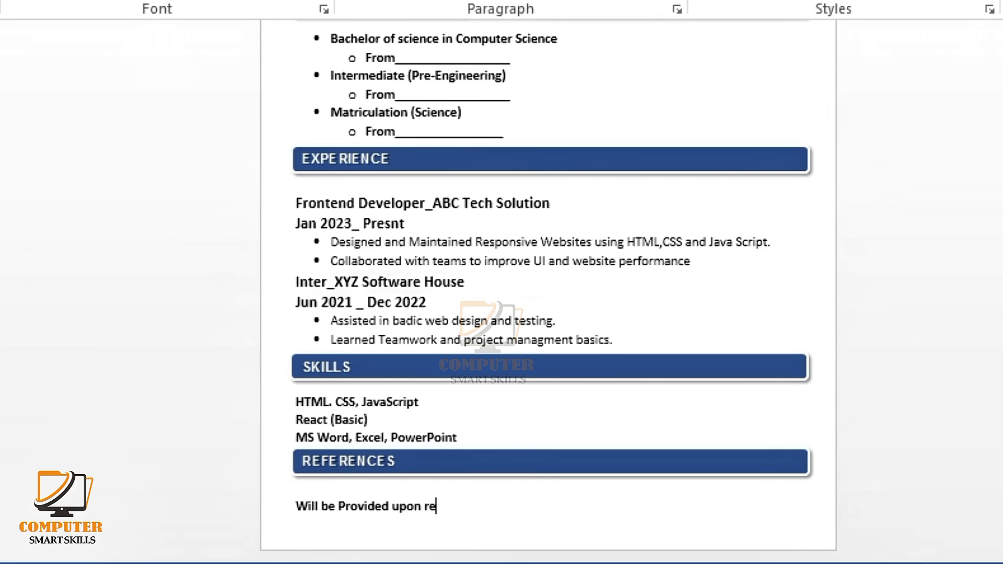
Step: Shrink the blank line under REFERENCES to size 4
click(361, 490)
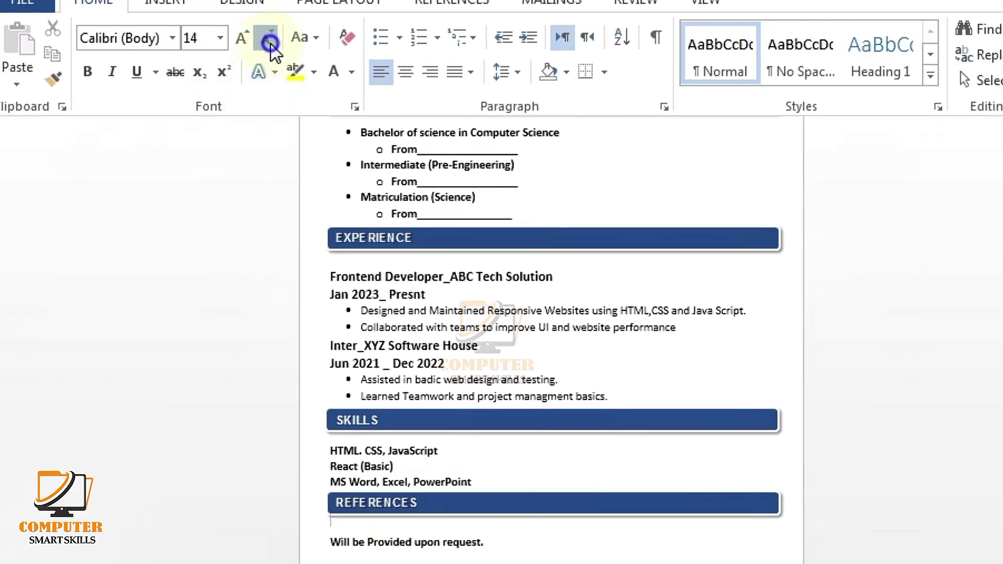
click(269, 40)
click(270, 41)
click(270, 41)
click(270, 41)
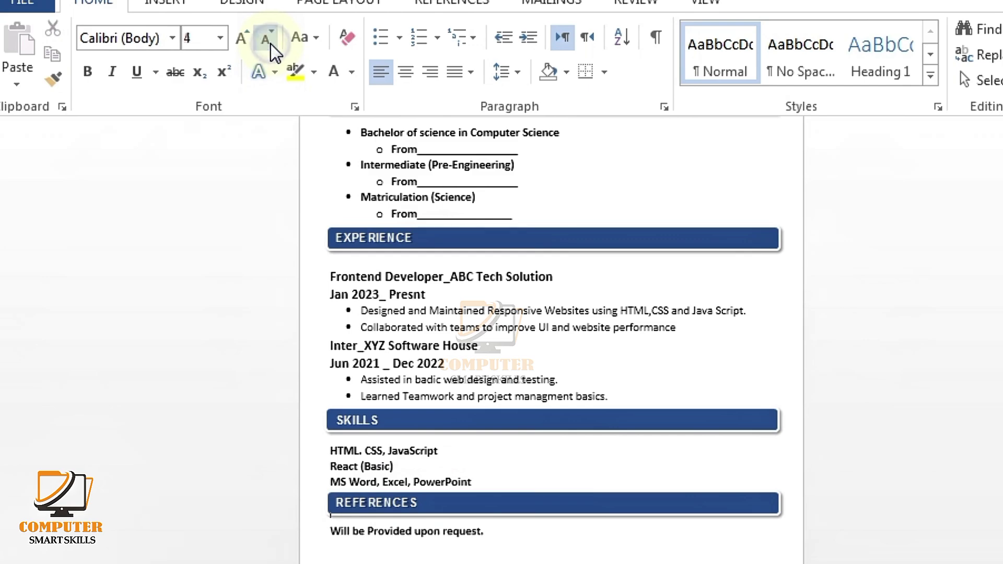
click(557, 529)
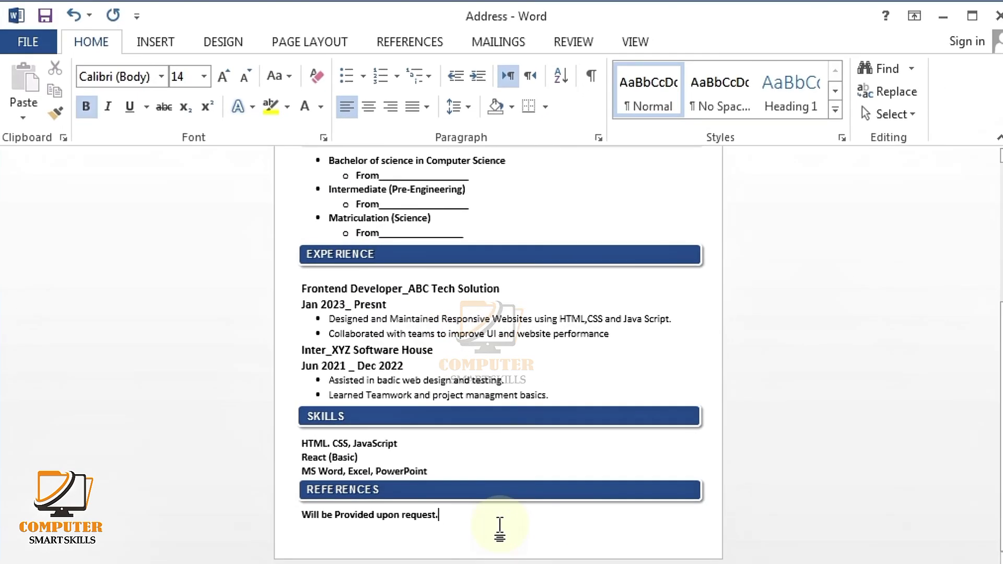
Step: Draw a rounded rectangle photo box at the top right beside the name heading
scroll(714, 300, up, 1)
scroll(699, 307, up, 3)
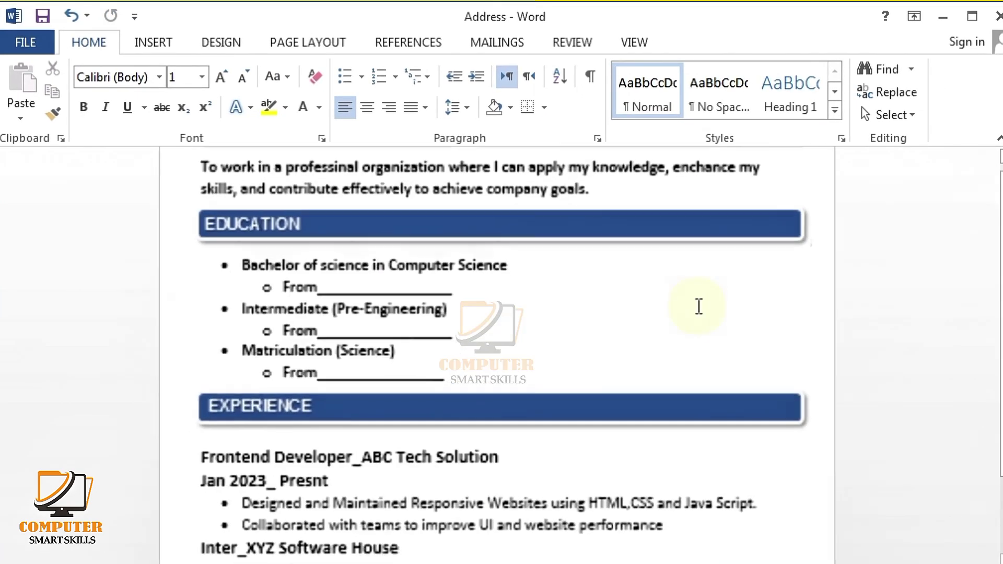
scroll(699, 306, up, 5)
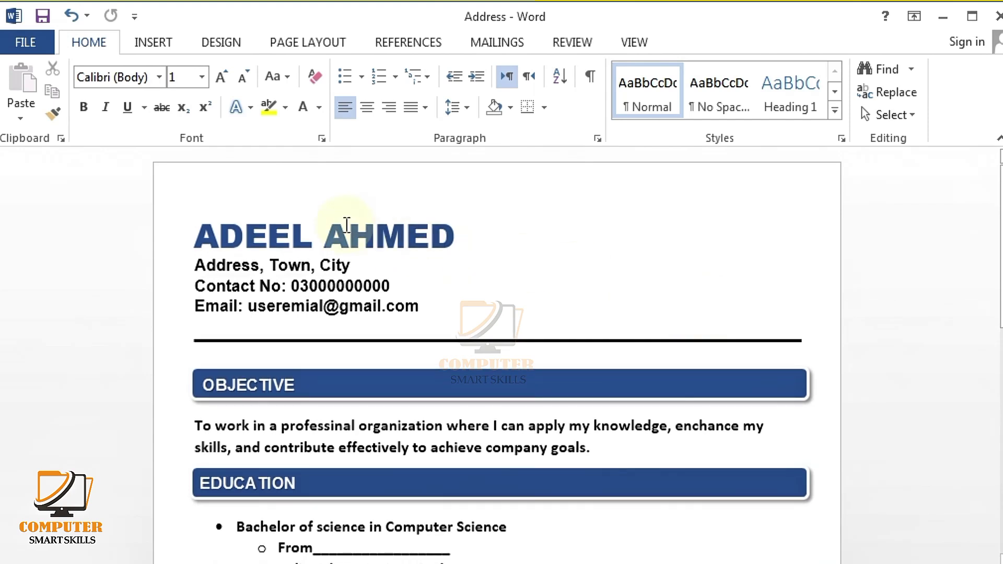
click(157, 44)
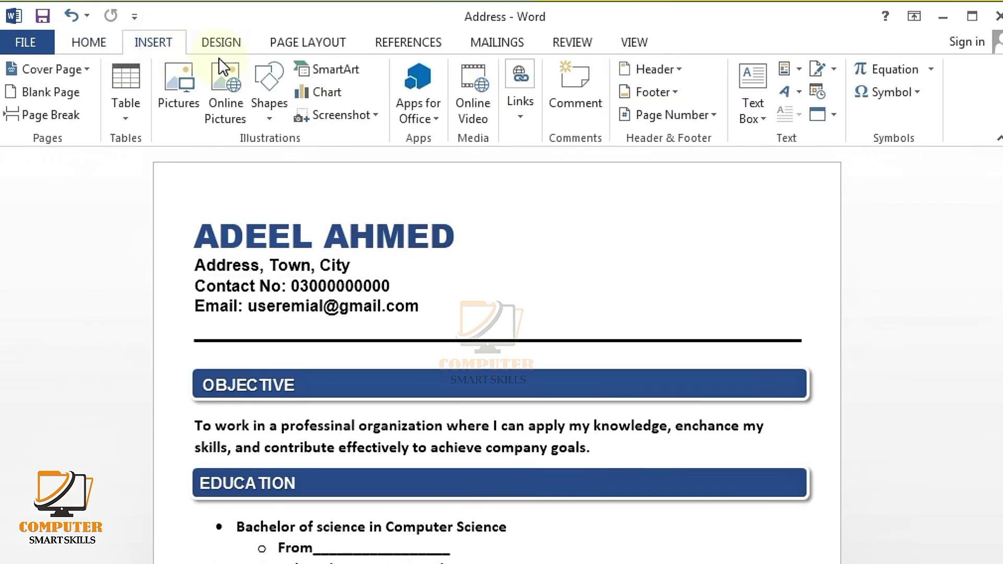
click(267, 74)
click(361, 162)
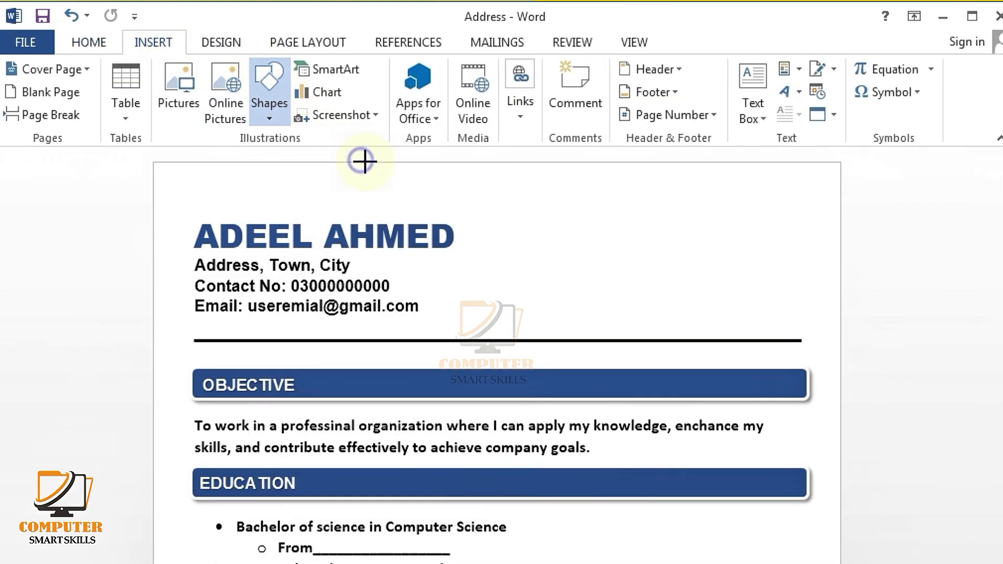
drag(693, 213, 769, 298)
drag(735, 269, 745, 281)
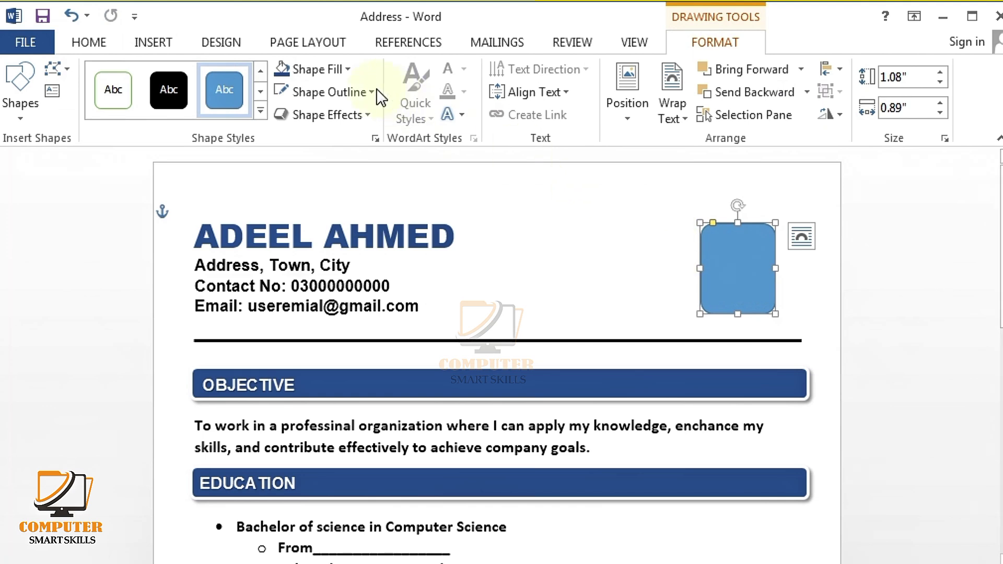
Step: Fill the photo box with Blue Accent 1 Lighter 80% and give it a black outline
click(335, 77)
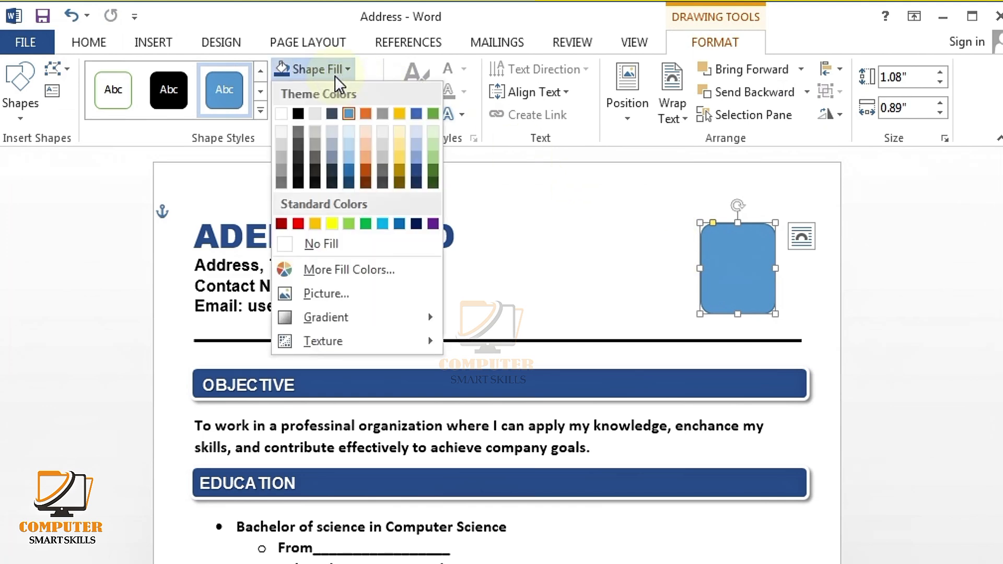
click(350, 129)
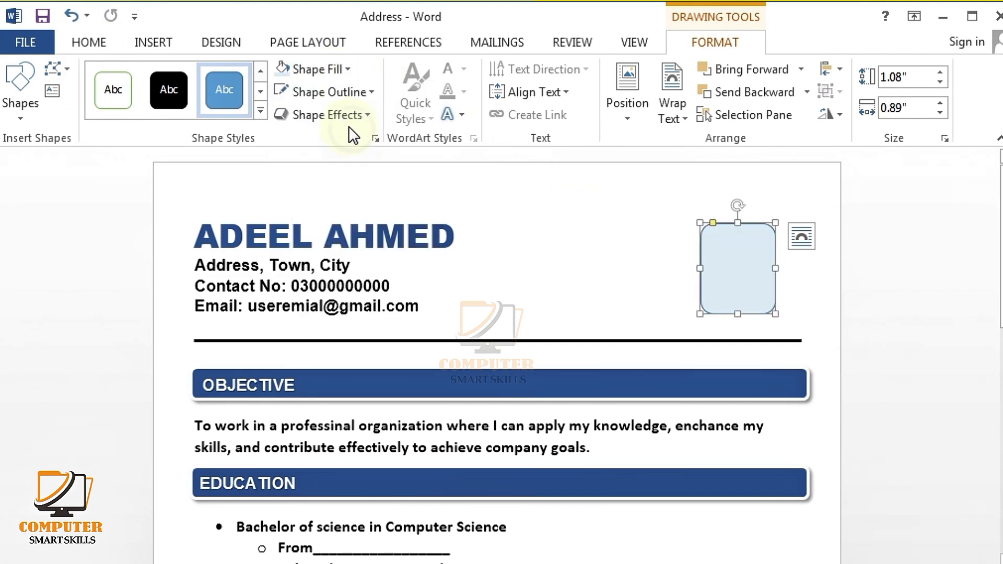
click(329, 92)
click(300, 132)
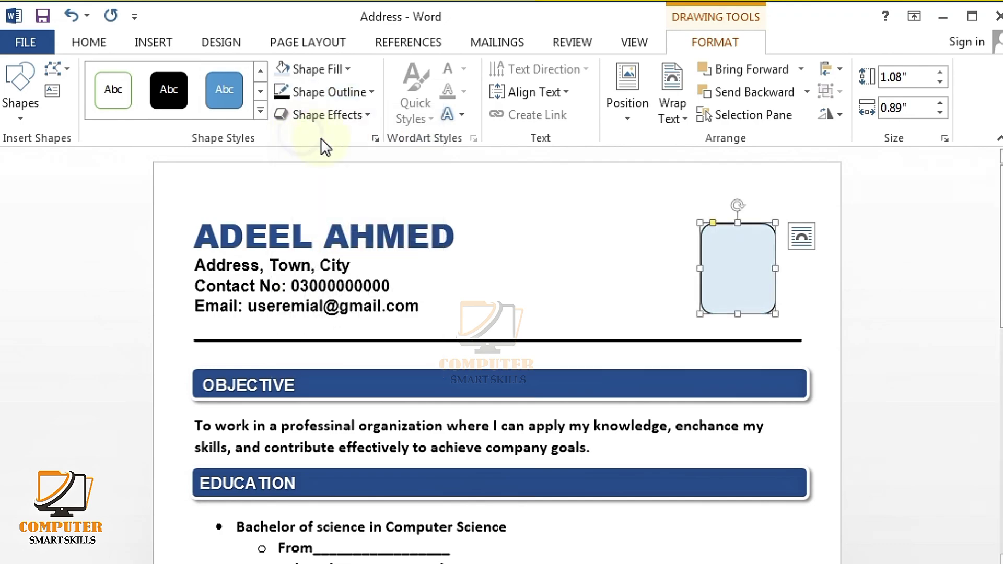
click(626, 285)
scroll(868, 418, down, 4)
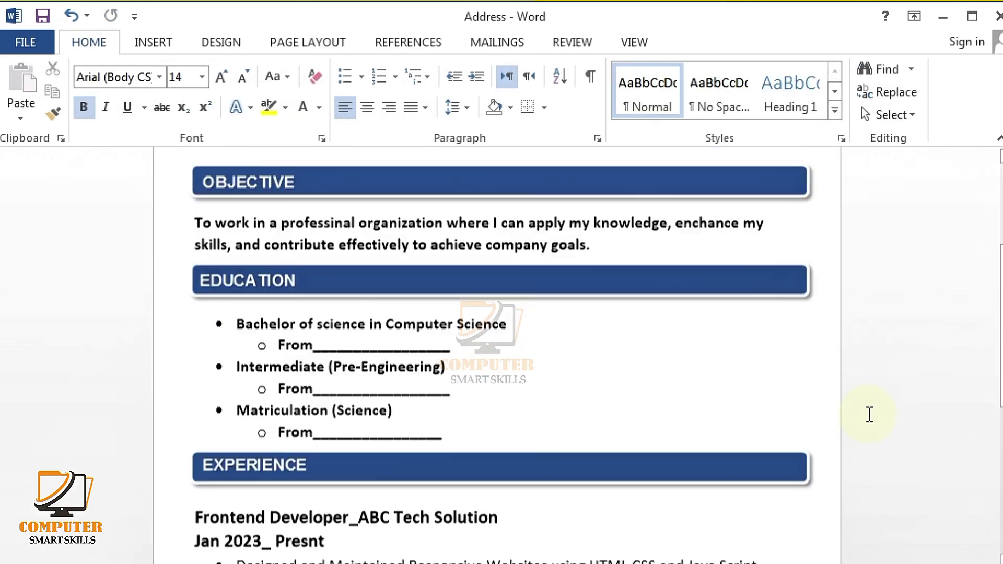
scroll(869, 414, down, 7)
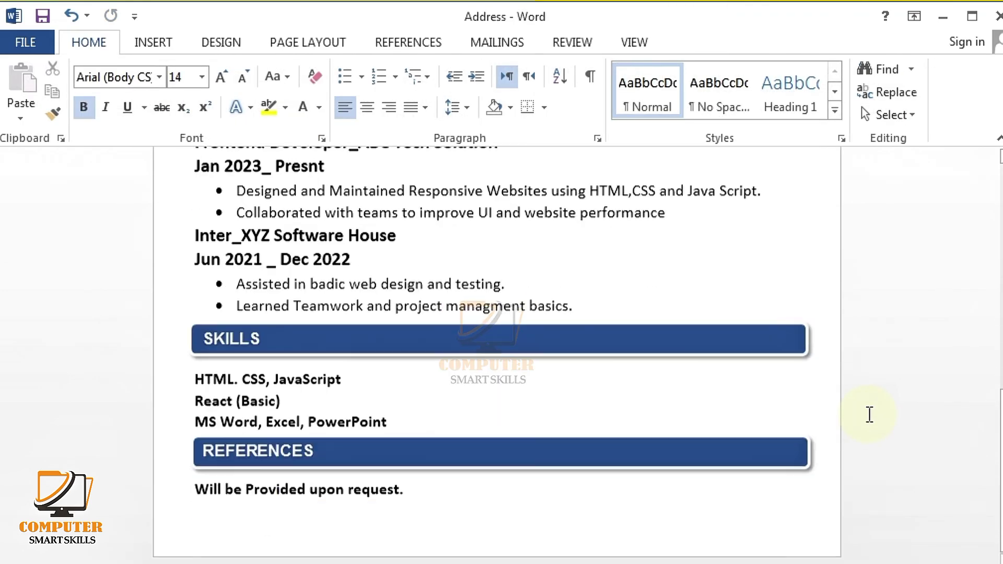
scroll(869, 414, down, 8)
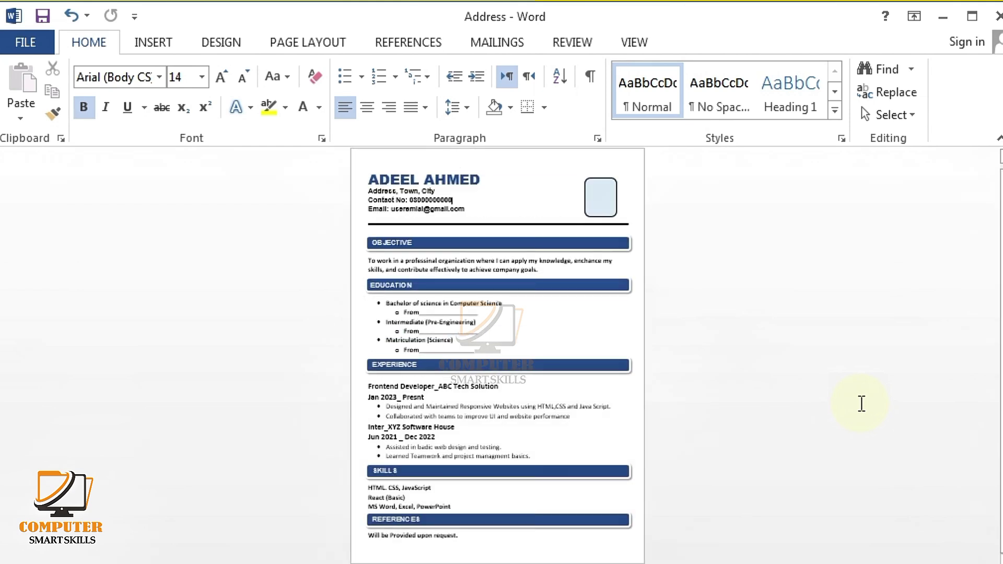